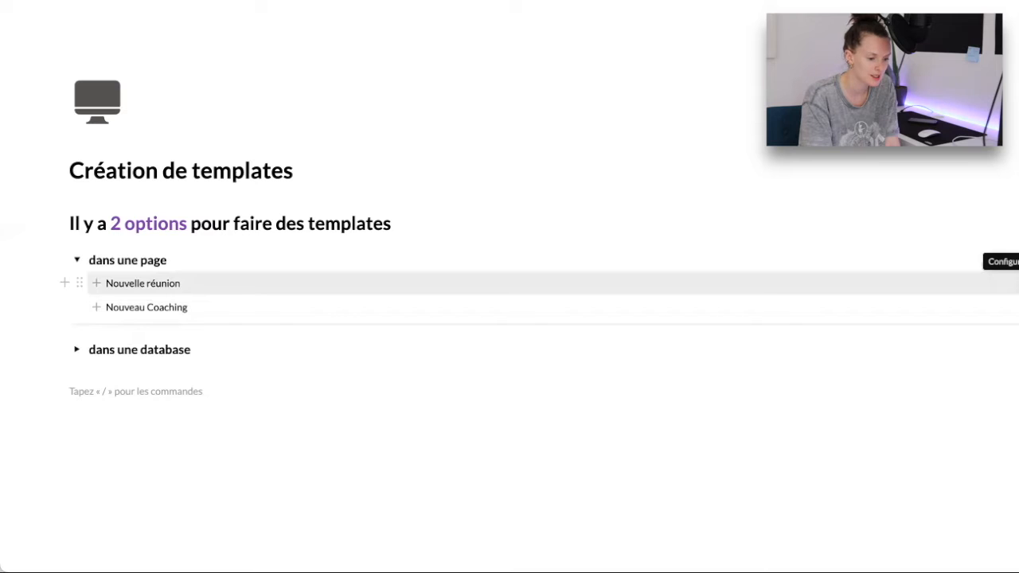
Review the configuration of the Nouvelle réunion template button, close it, and open the button's block options.
left_click(1006, 282)
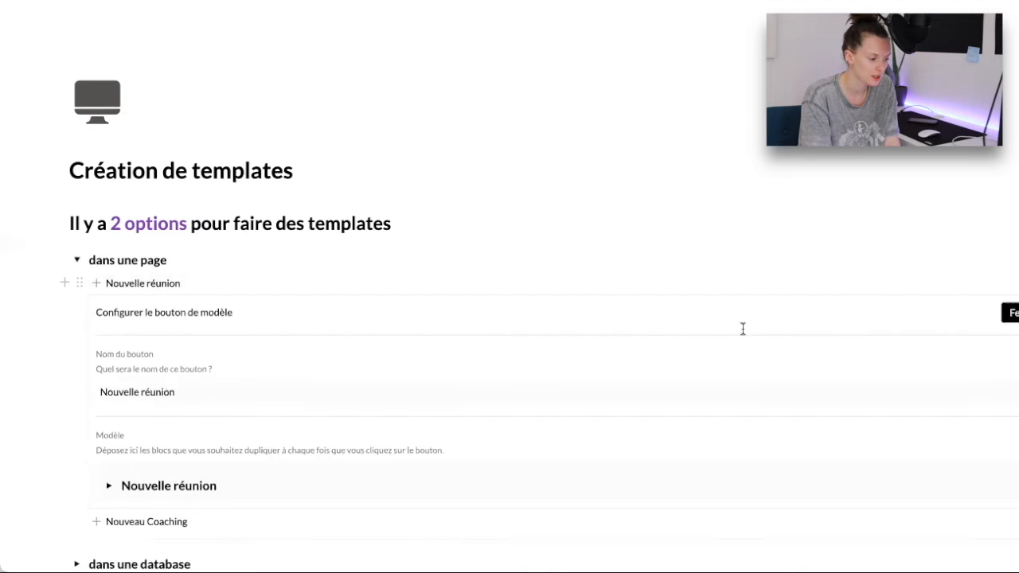
scroll(742, 330, "down", 3)
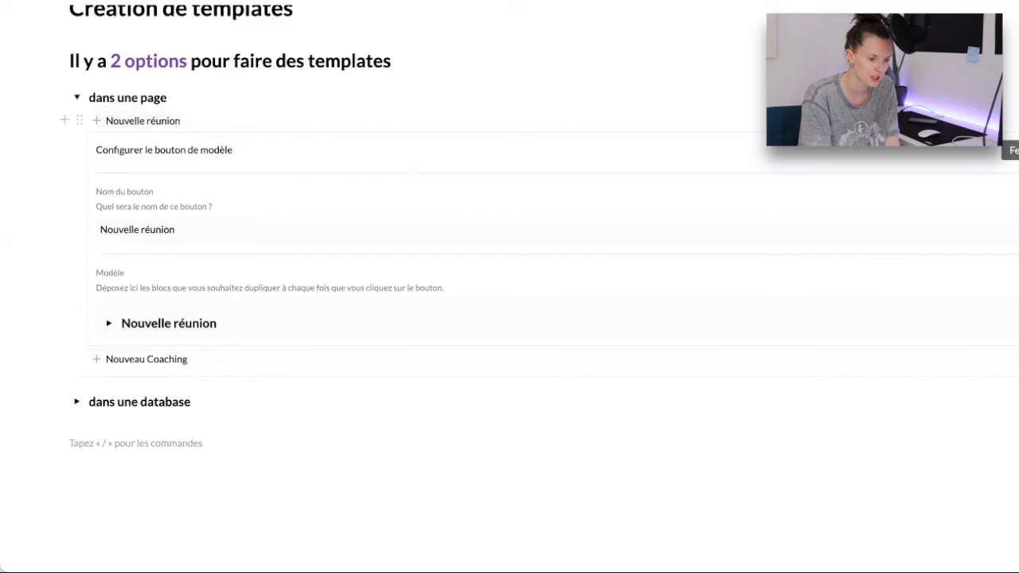
left_click(1017, 121)
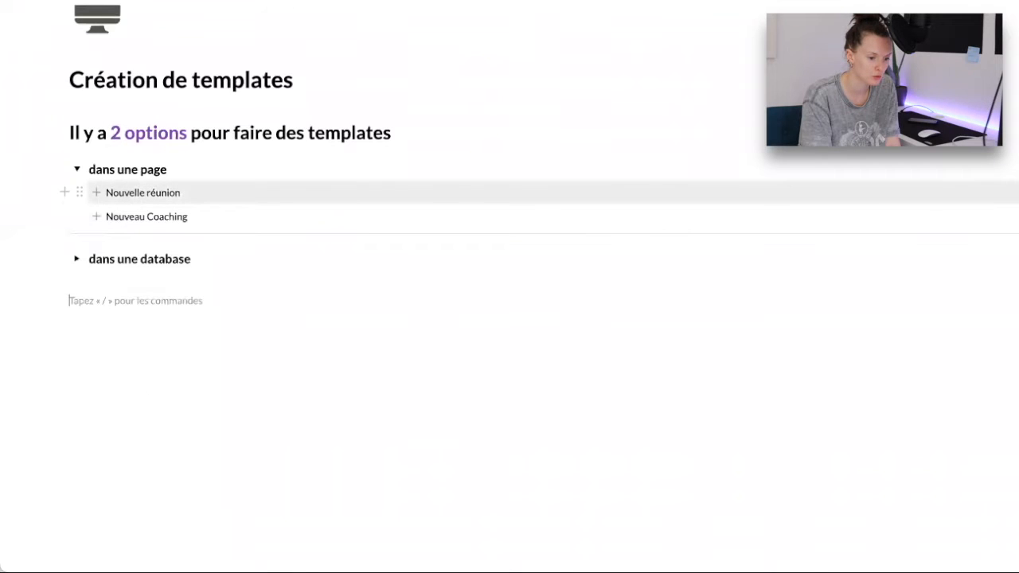
left_click(1016, 192)
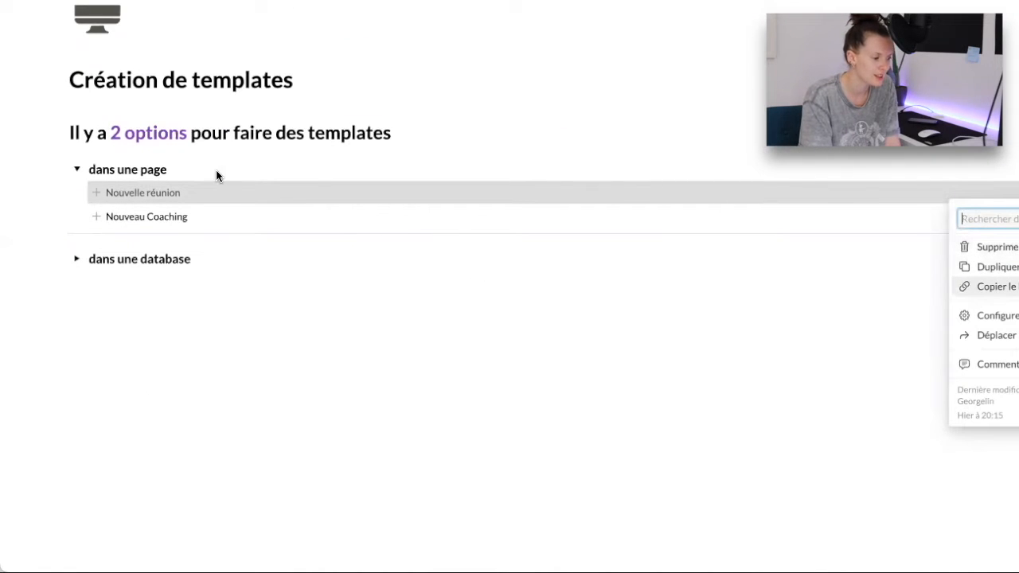
Insert a Bouton de modèle block on a new line directly under the "dans une page" toggle heading.
left_click(193, 169)
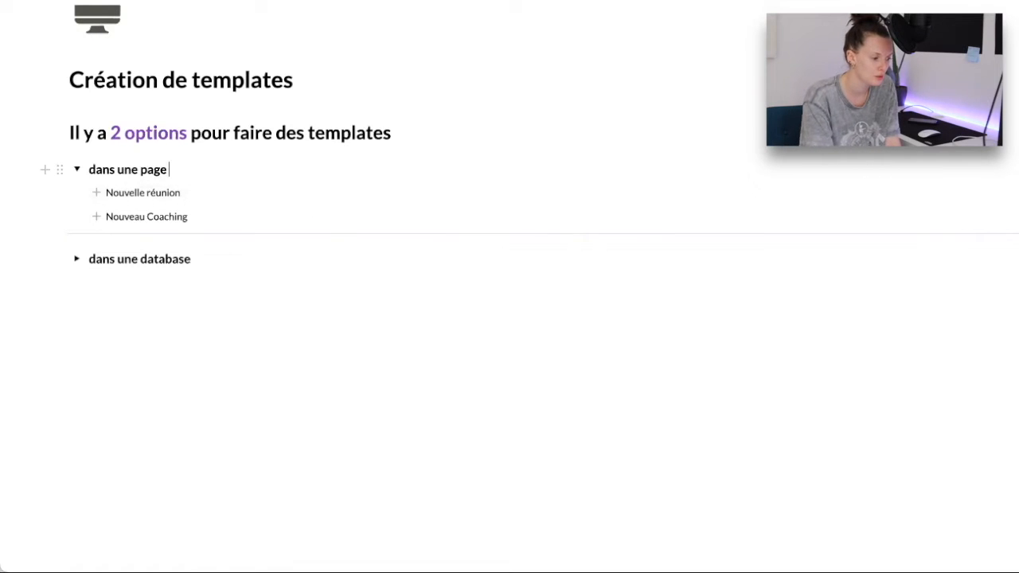
key("Return")
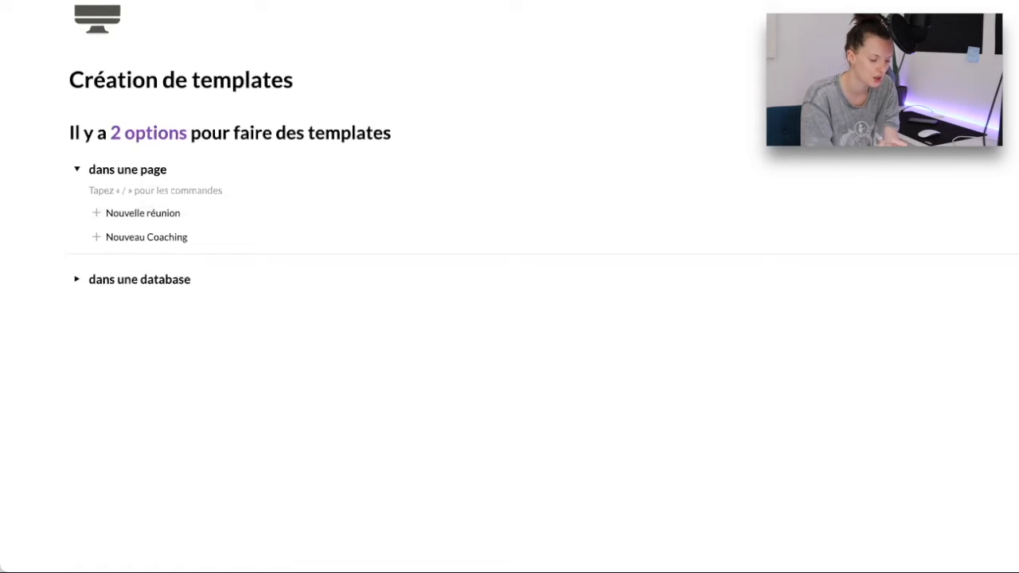
type("/")
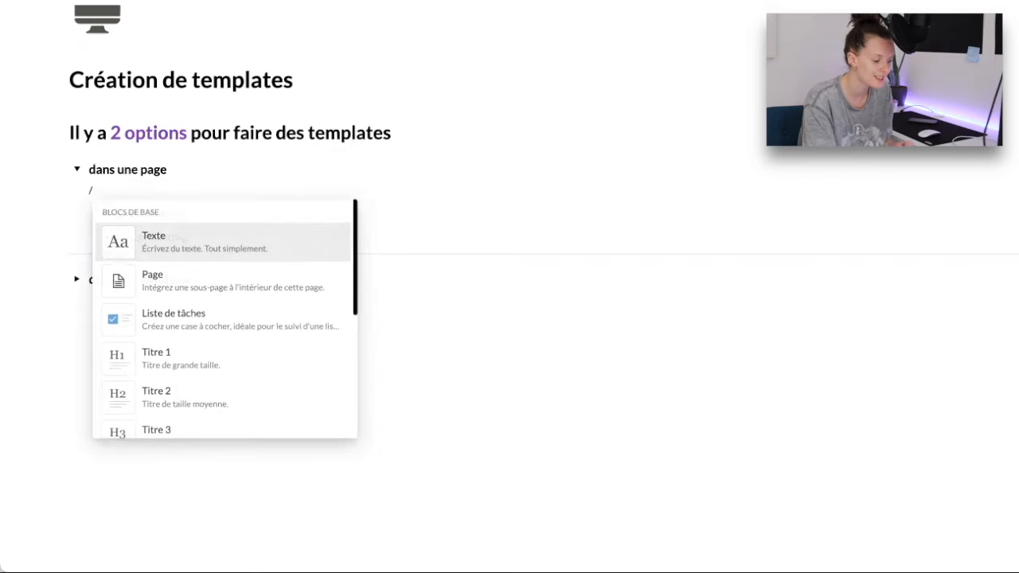
type("templ")
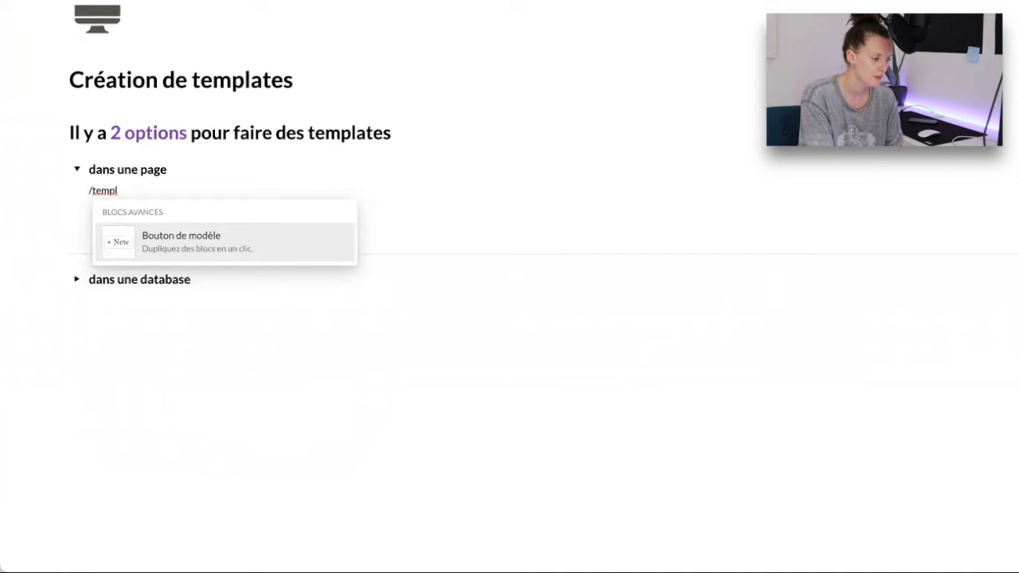
left_click(209, 234)
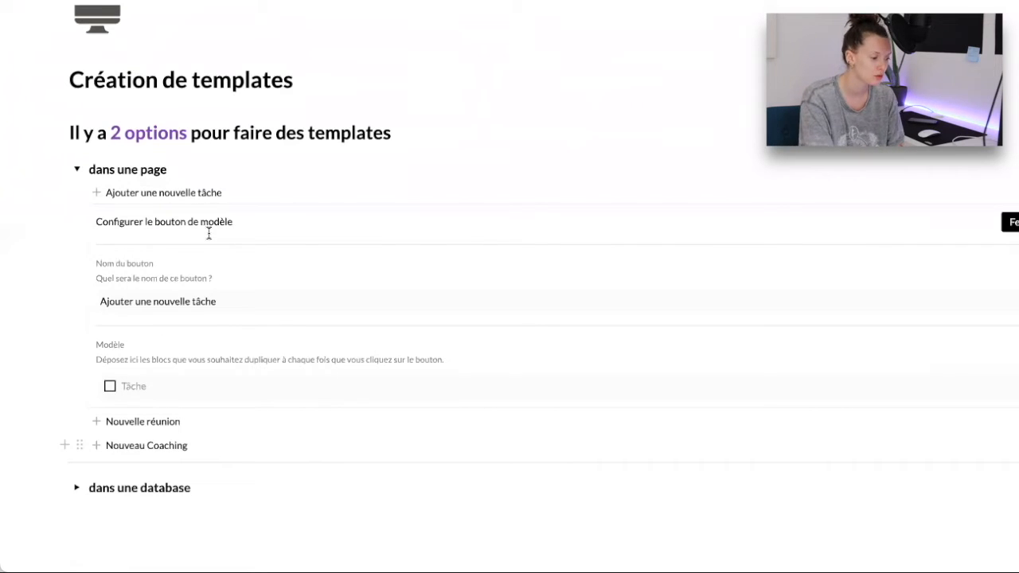
Name the new template button "Nouveau Coaching 2".
left_click(238, 303)
left_click_drag(238, 303, 100, 304)
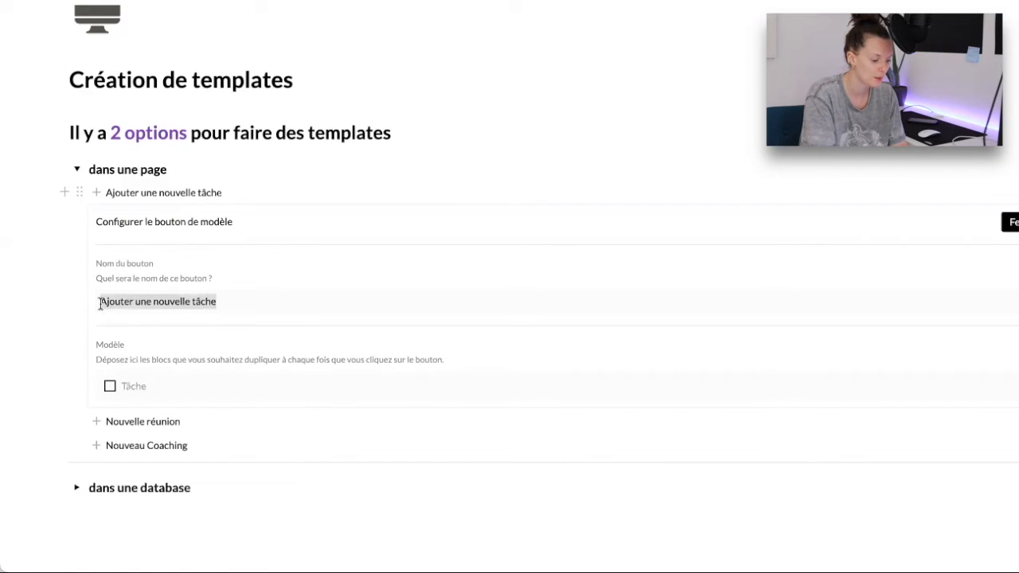
type("Nouveau ")
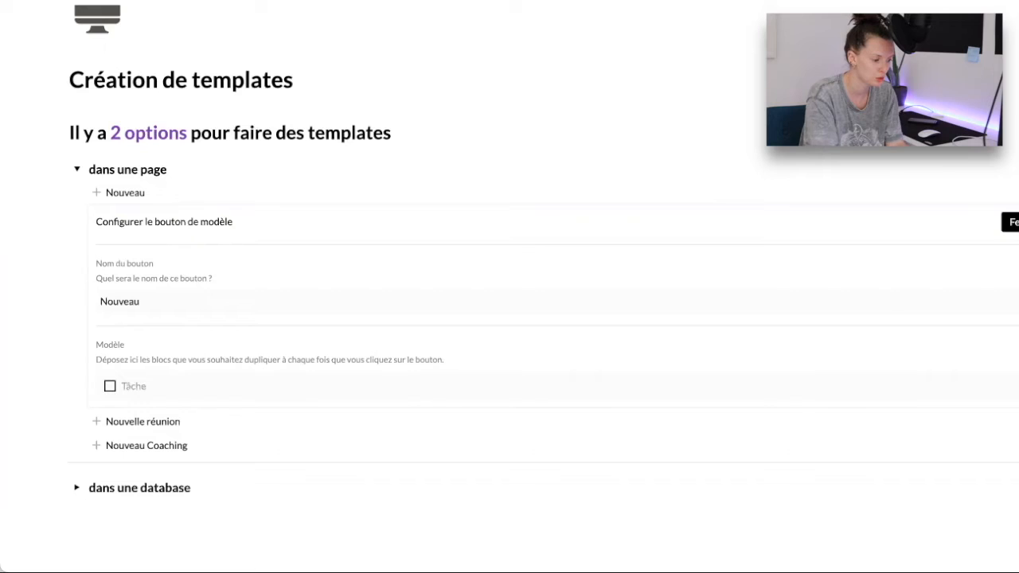
type("Coaching 2")
Remove the default task from the Nouveau Coaching 2 template content and close the button's configuration.
left_click(133, 387)
key("BackSpace")
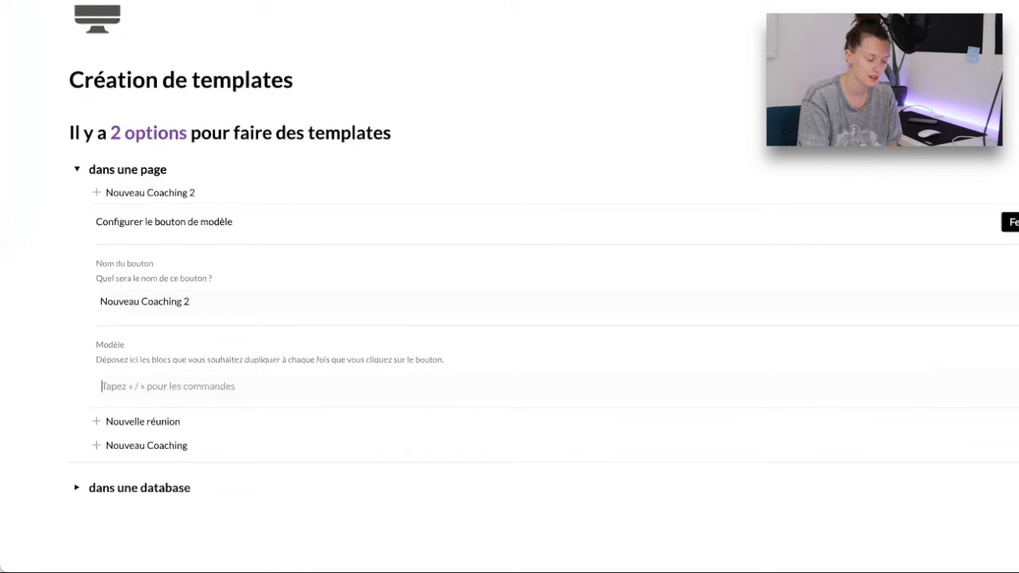
left_click_drag(79, 420, 85, 443)
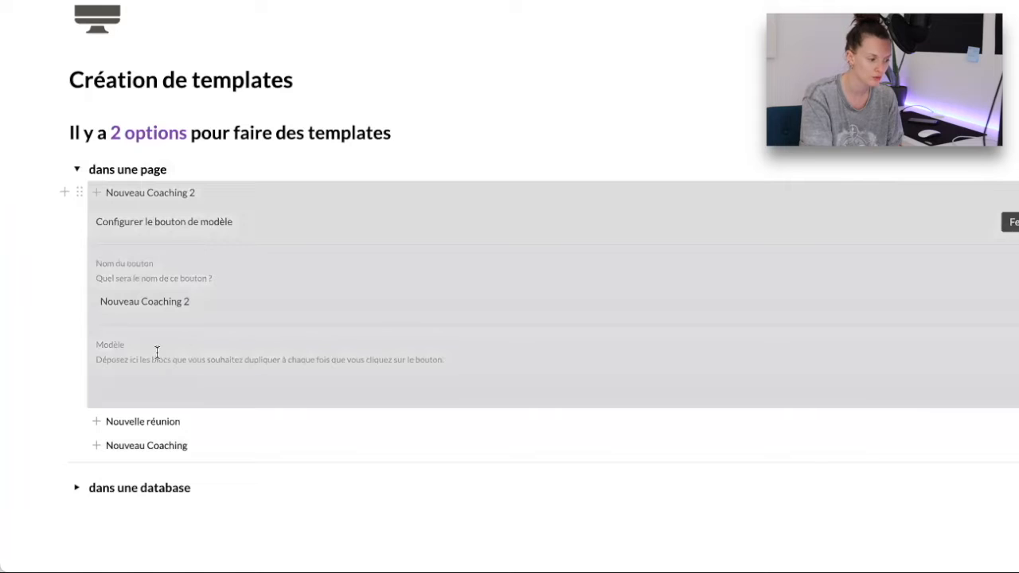
left_click(1012, 222)
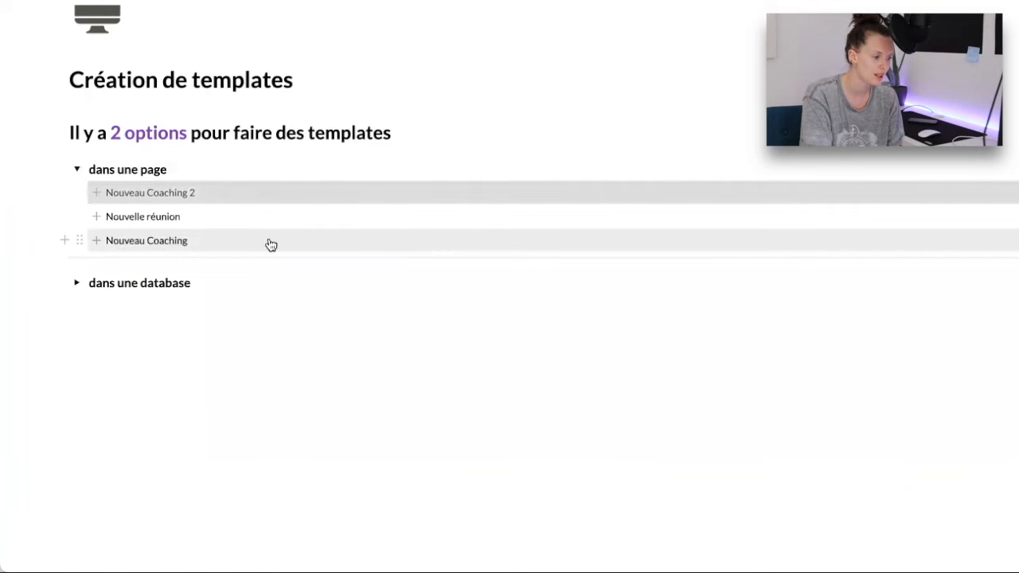
left_click(100, 169)
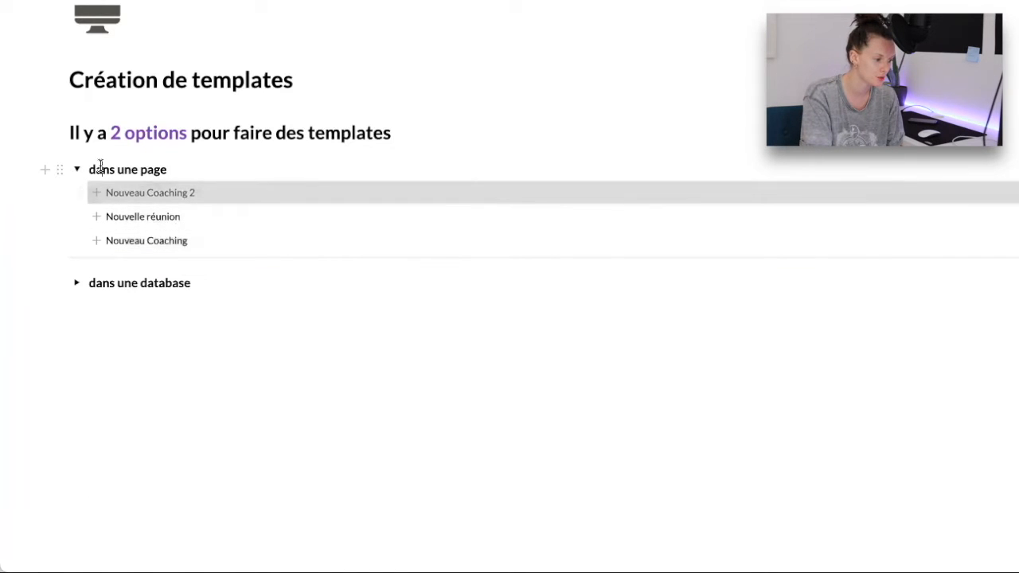
Generate a meeting block with the Nouvelle réunion template button and rename its toggle "Réunion 24/08".
left_click(166, 220)
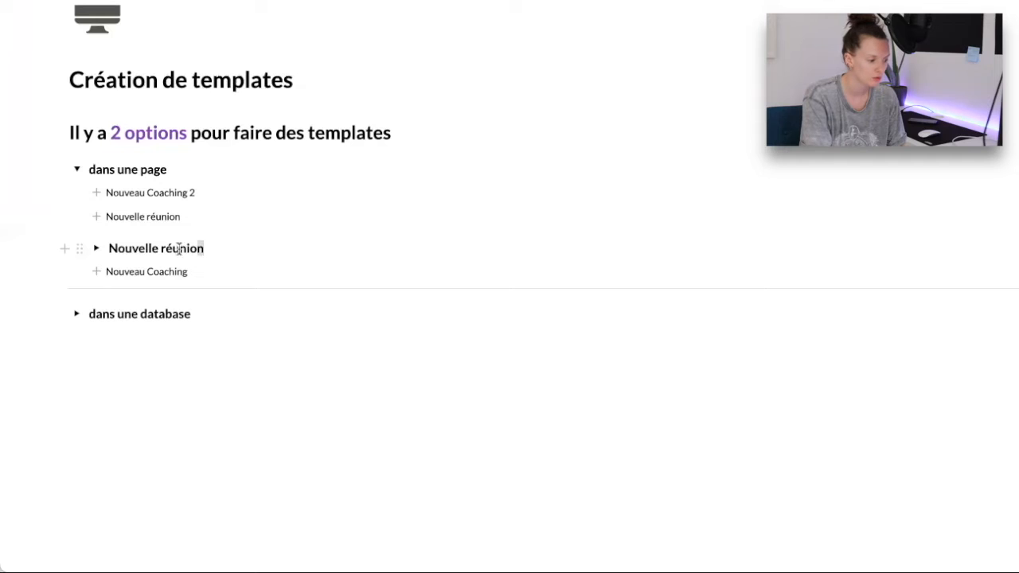
left_click_drag(207, 247, 110, 247)
type("Ré")
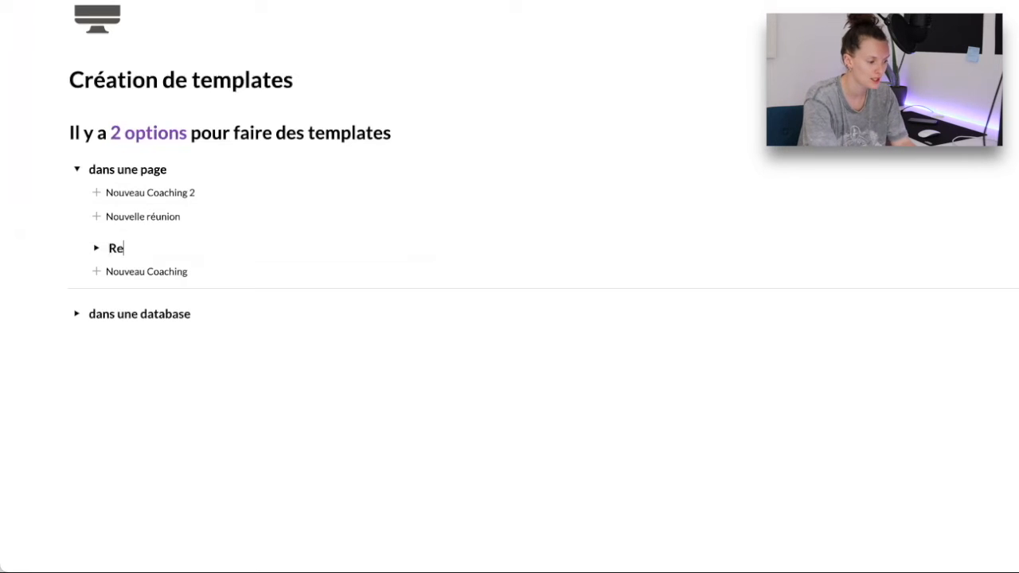
type("union")
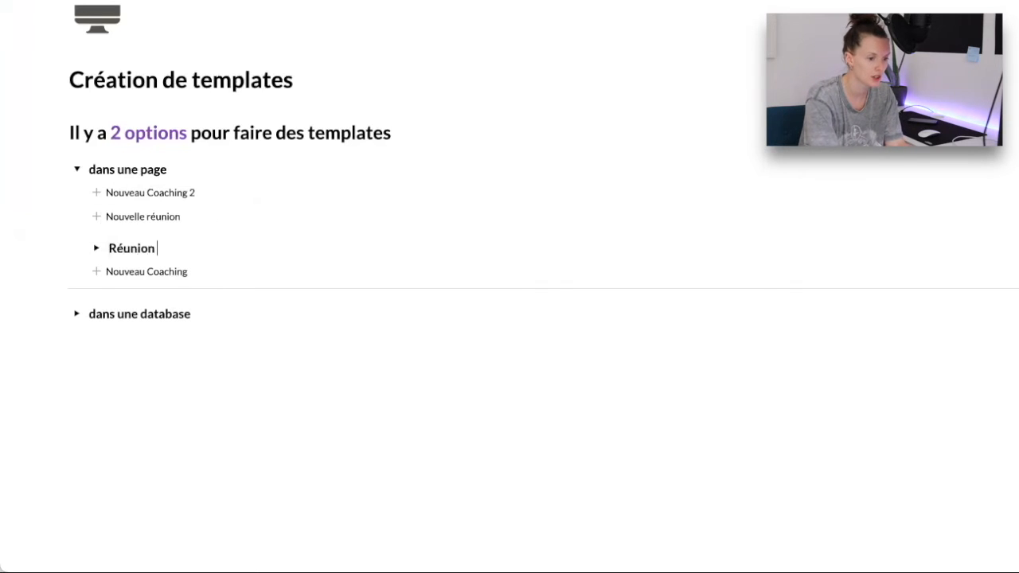
type(" 24/08")
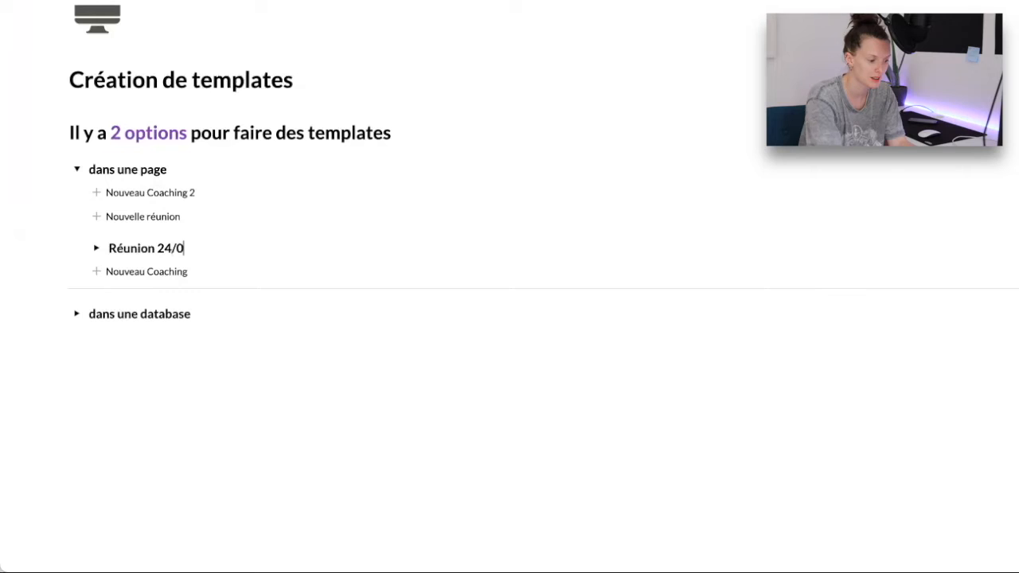
left_click(230, 235)
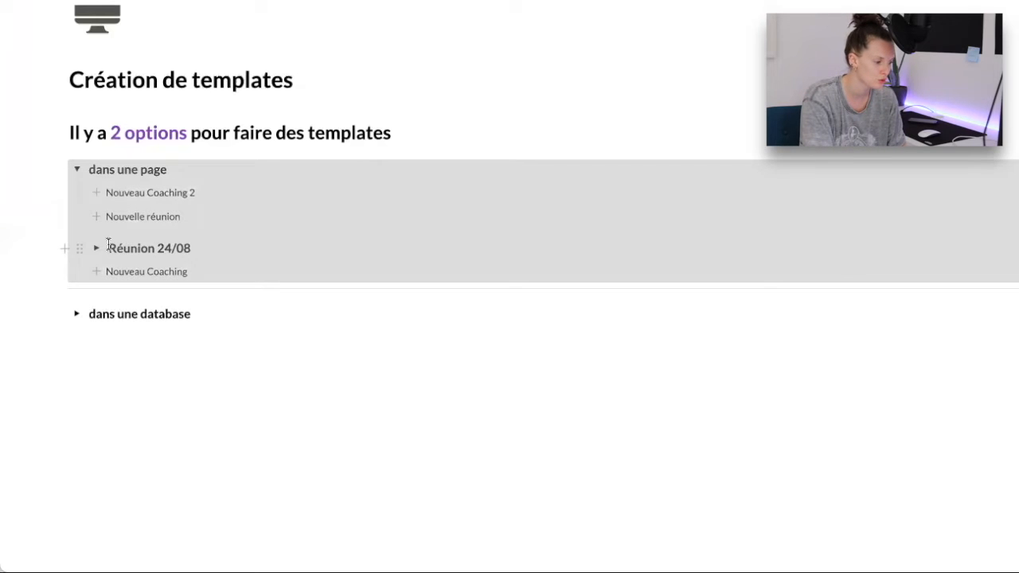
Expand Réunion 24/08, set its meeting date to 24/08, and enter the attendee's first name and "communauté Youtube" under Personnes présentes.
left_click(161, 248)
left_click(96, 249)
scroll(231, 289, "down", 1)
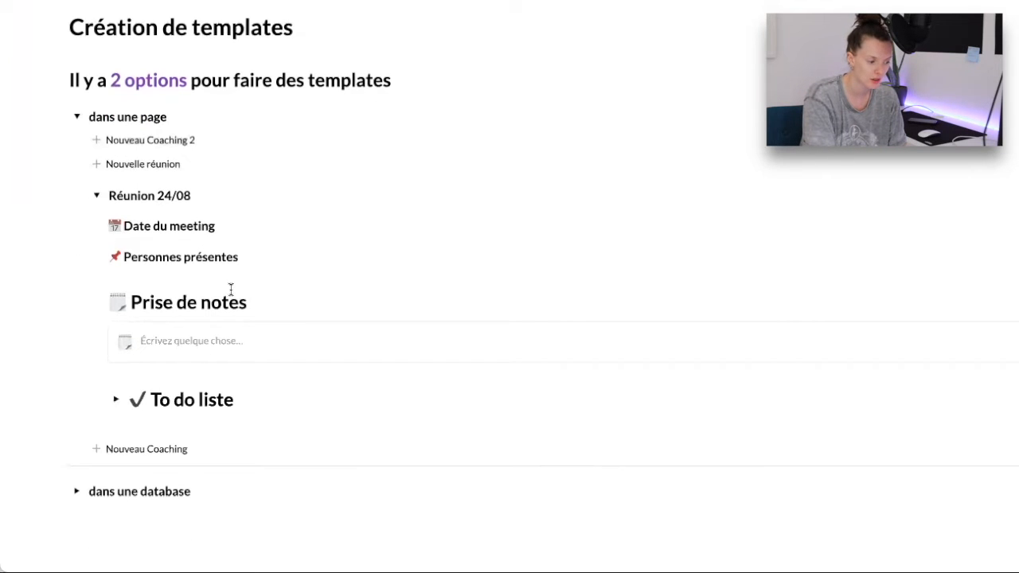
left_click(218, 227)
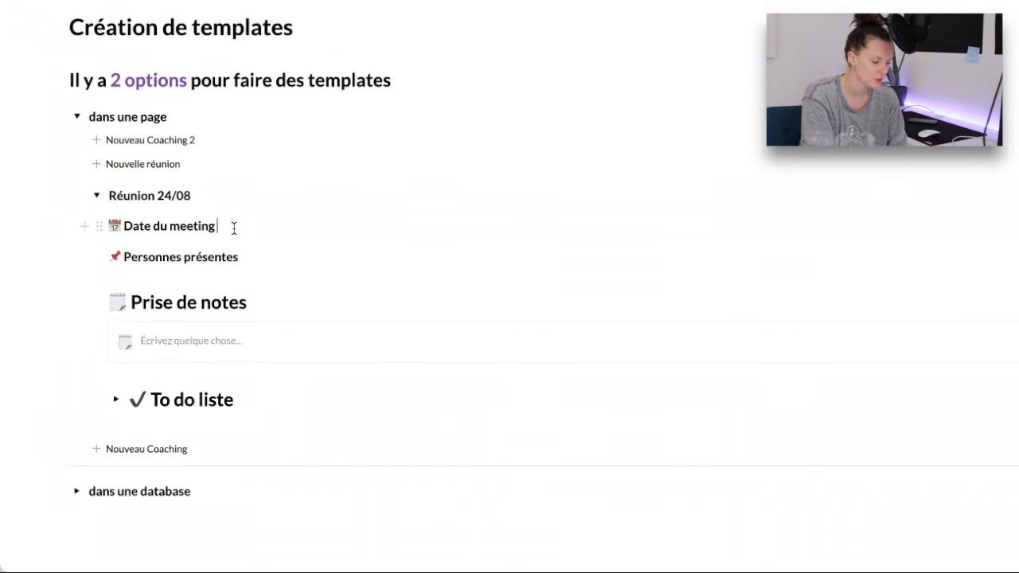
type("24/06")
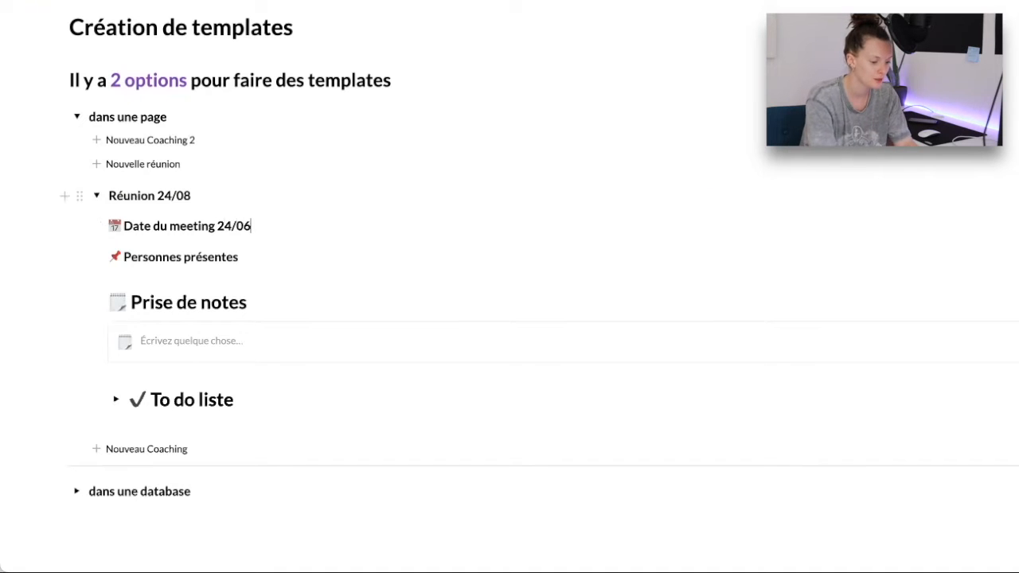
key("BackSpace")
type("8")
left_click(301, 255)
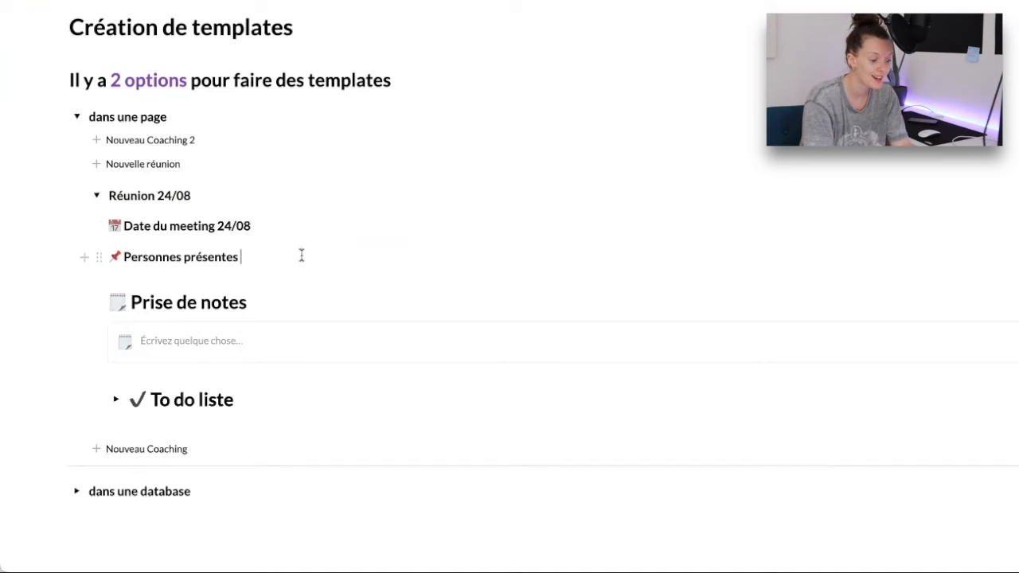
type("Haude, communauté Youtube")
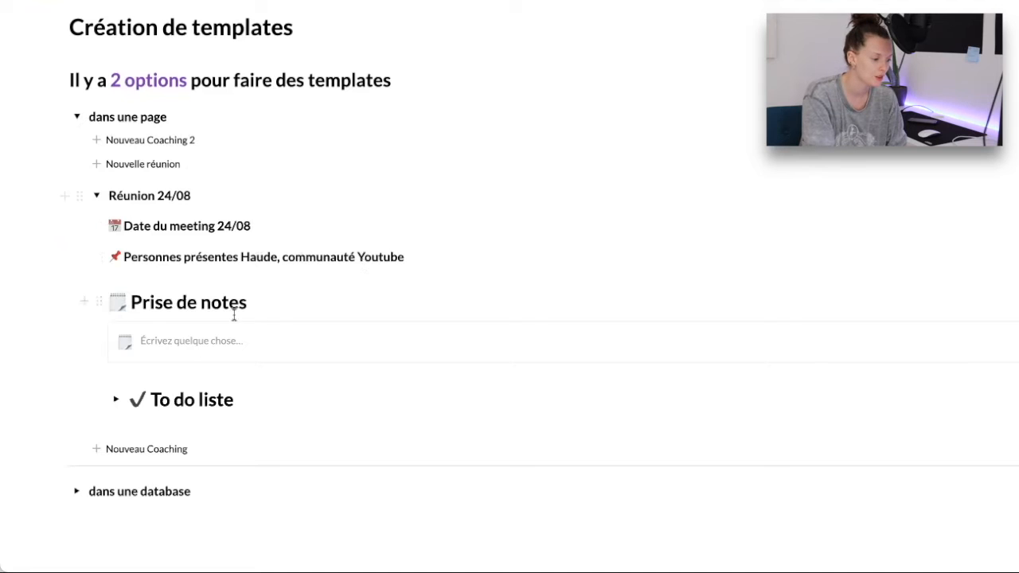
Duplicate the empty callout under Prise de notes.
left_click(176, 335)
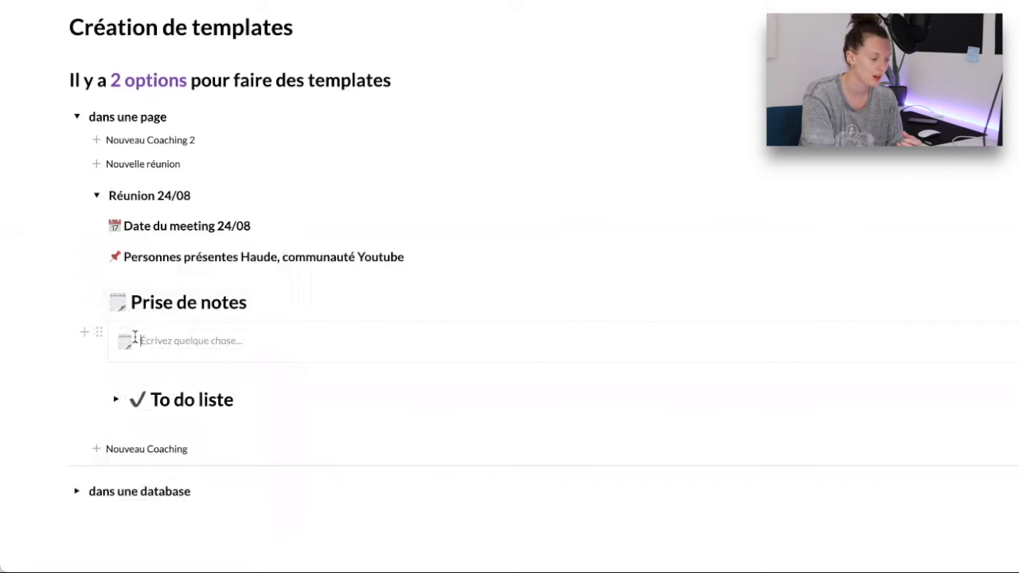
left_click(99, 332)
left_click(157, 262)
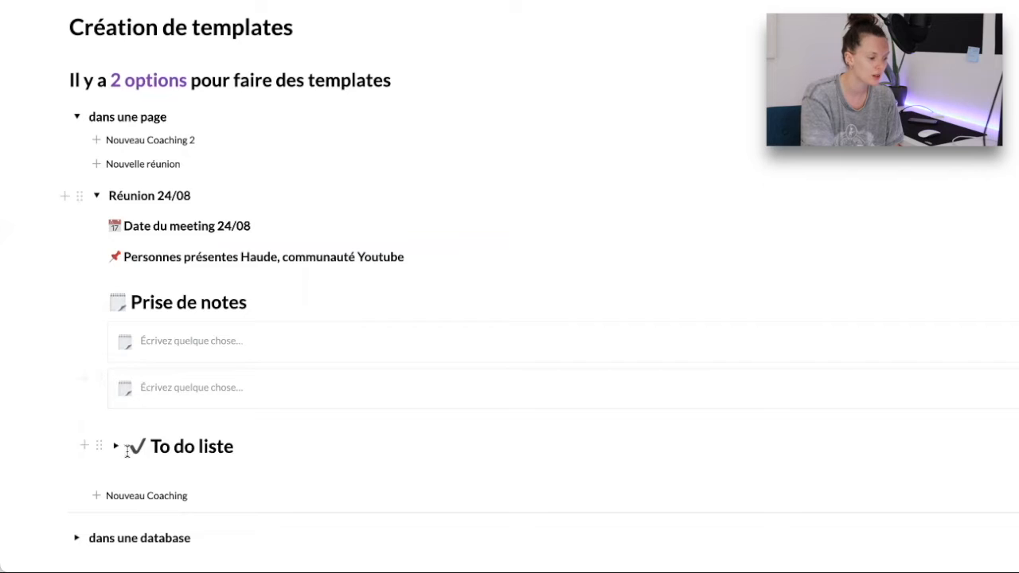
Examine the Gestion de projets Fundamenta Consulting board inside the To do liste toggle, then collapse that toggle and Réunion 24/08.
scroll(133, 400, "down", 1)
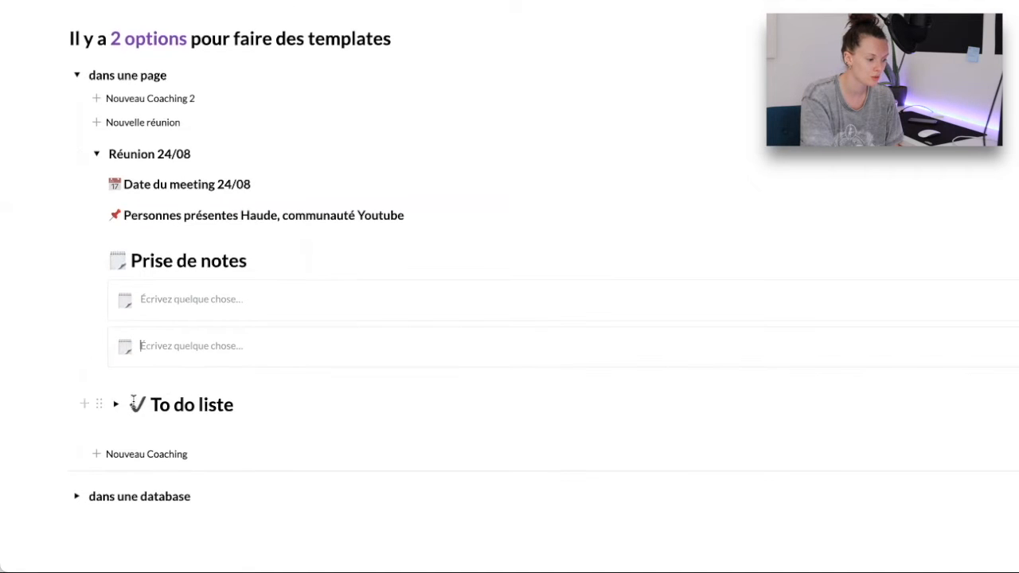
left_click(116, 404)
scroll(207, 407, "down", 3)
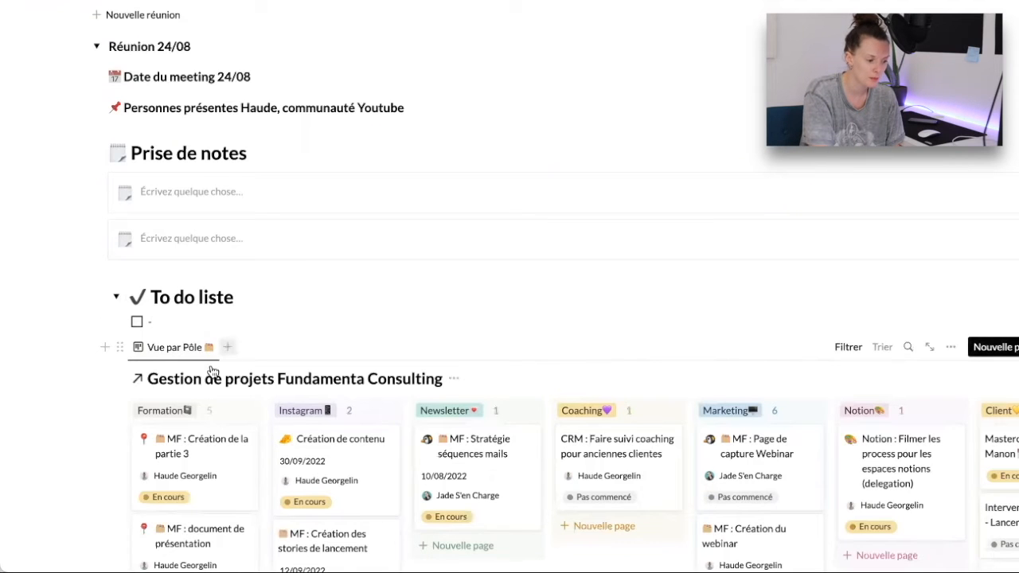
scroll(212, 368, "down", 3)
scroll(212, 371, "down", 1)
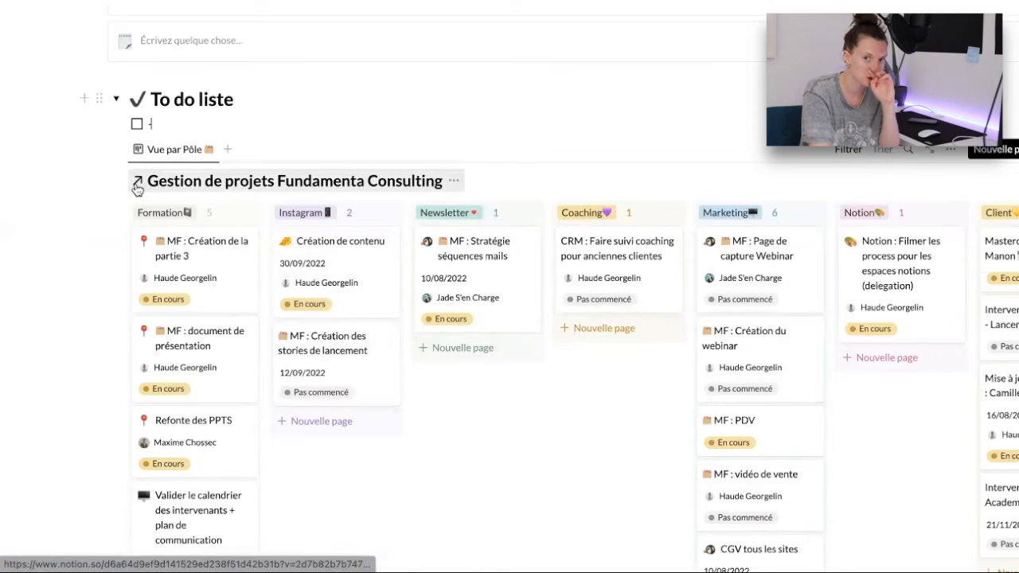
scroll(191, 262, "down", 2)
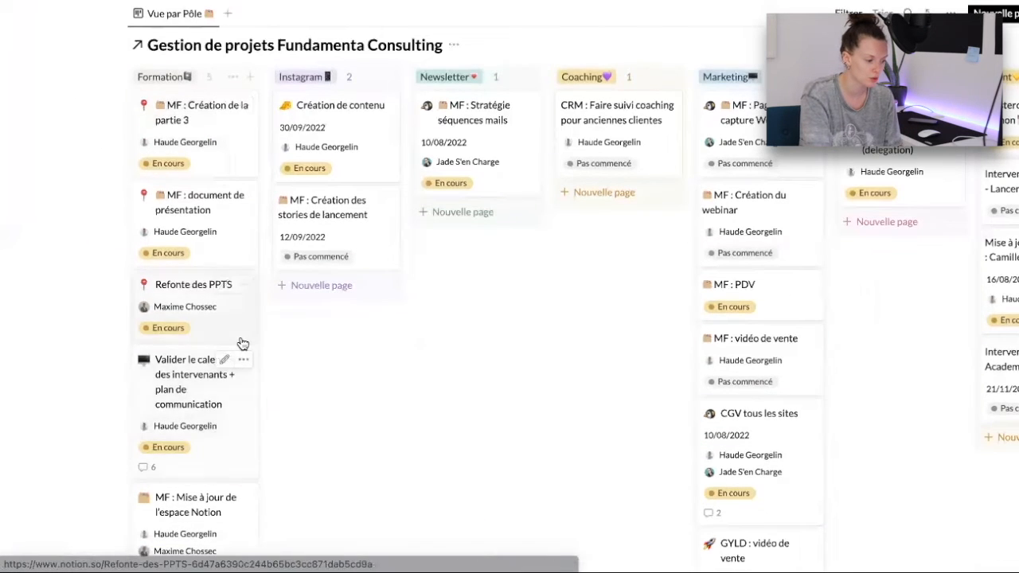
scroll(209, 416, "down", 3)
scroll(285, 400, "up", 4)
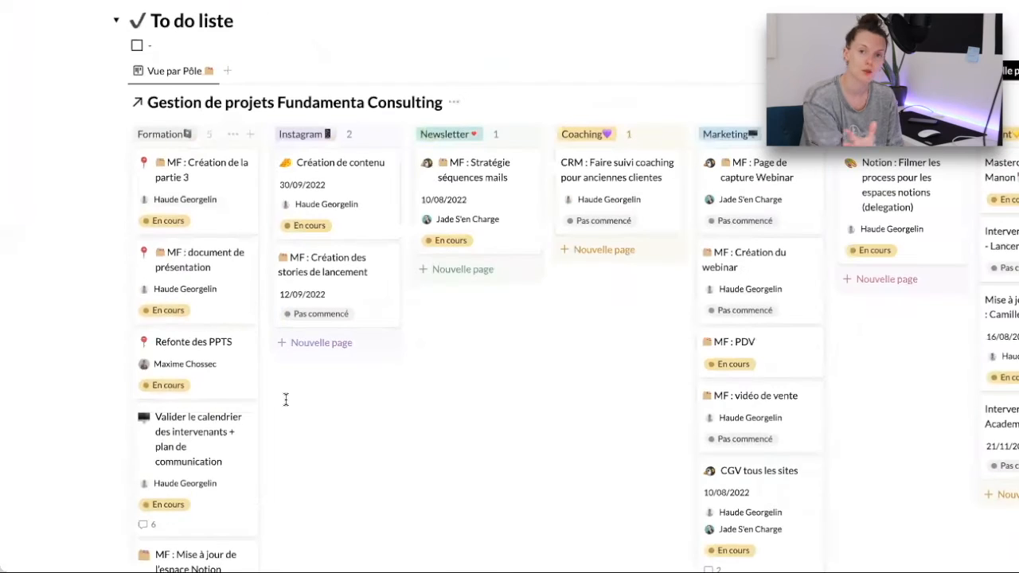
scroll(286, 399, "up", 1)
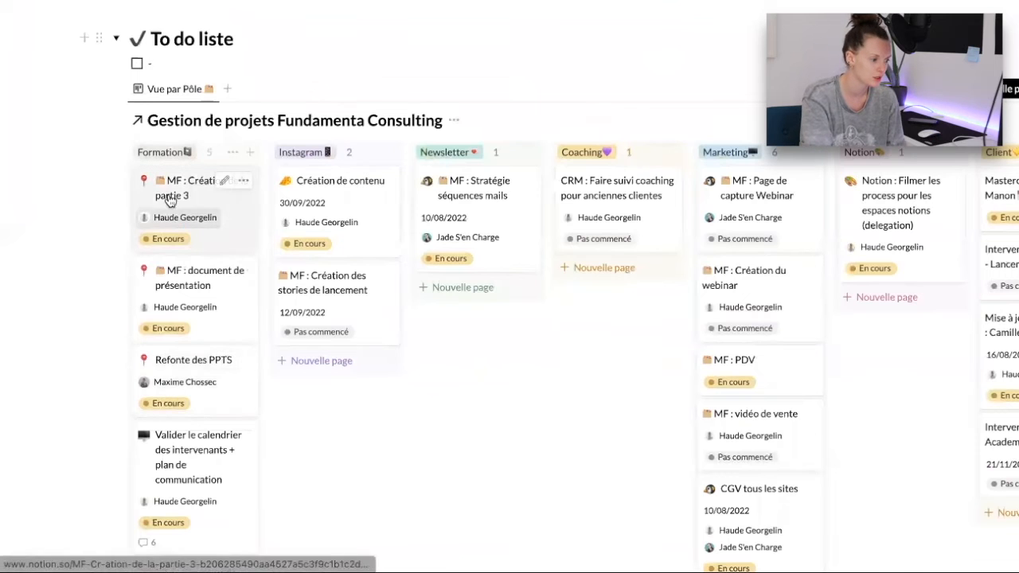
scroll(152, 167, "up", 2)
left_click(113, 128)
scroll(164, 198, "up", 5)
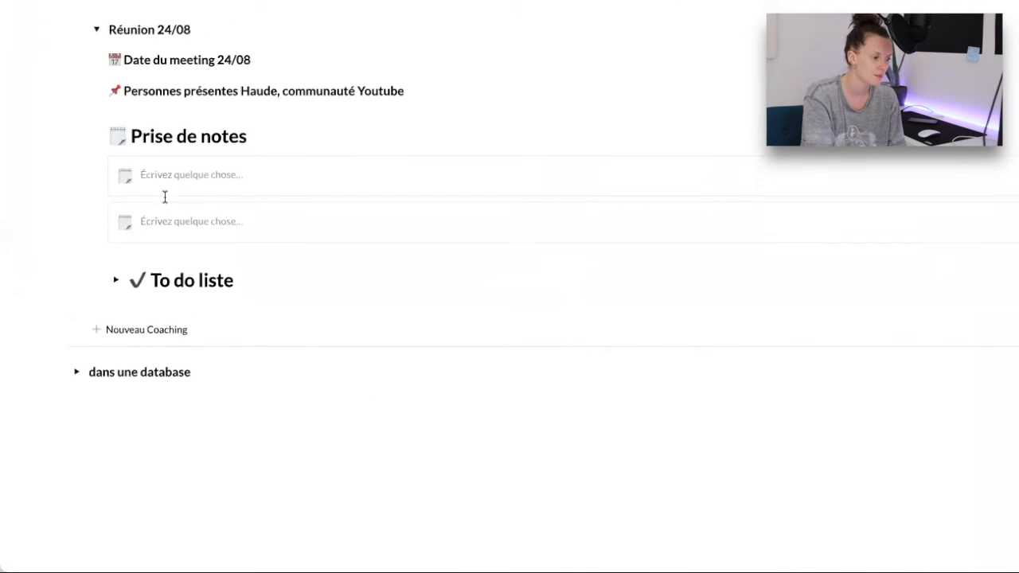
left_click(97, 114)
scroll(95, 105, "up", 2)
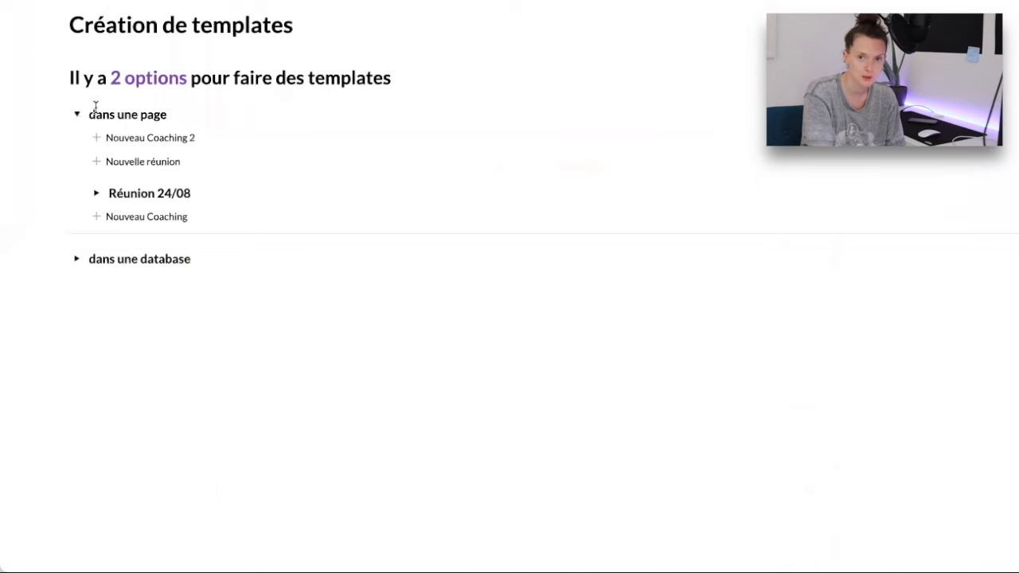
Generate a coaching block with the Nouveau Coaching template button and rename its toggle "Coaching #1".
left_click(161, 226)
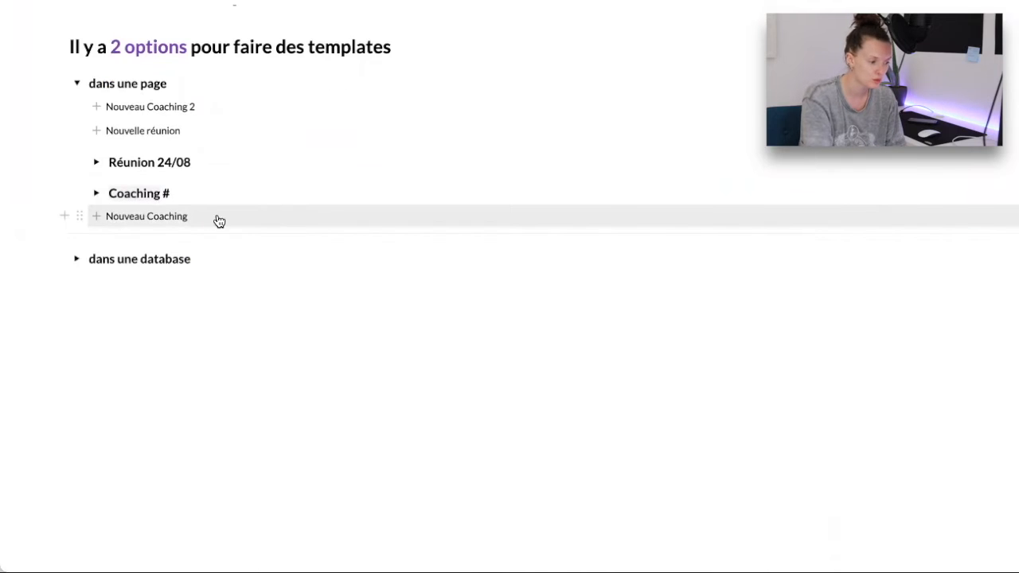
left_click(181, 192)
type("1")
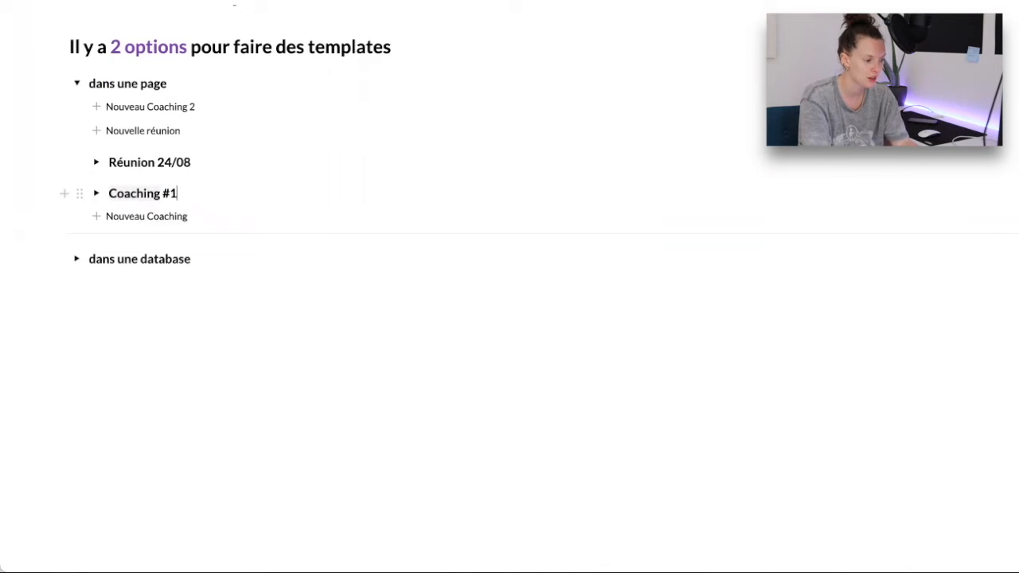
Expand Coaching #1 and examine its PDF, notes and to-do sections.
left_click(97, 194)
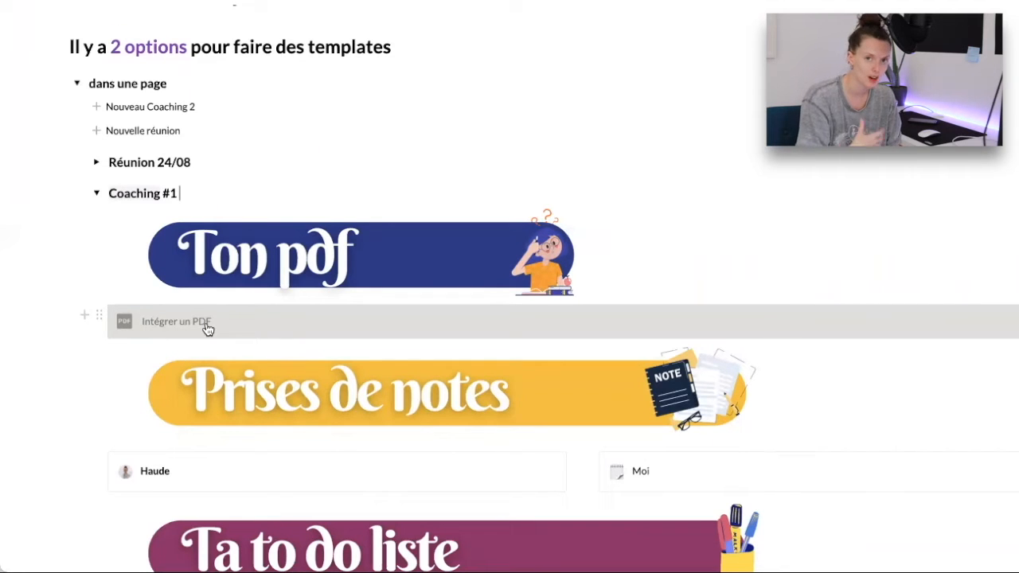
scroll(205, 329, "down", 2)
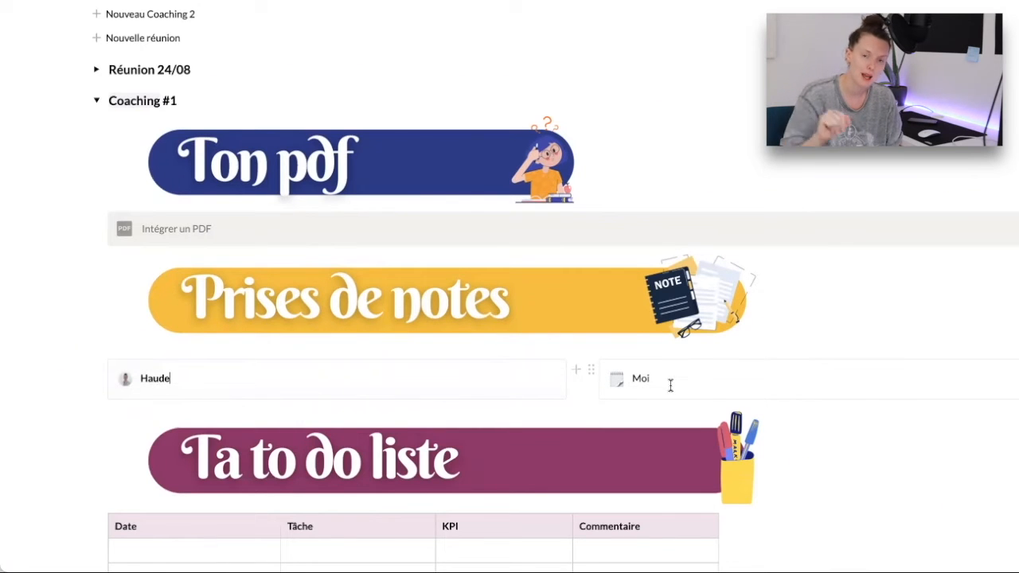
scroll(670, 384, "down", 3)
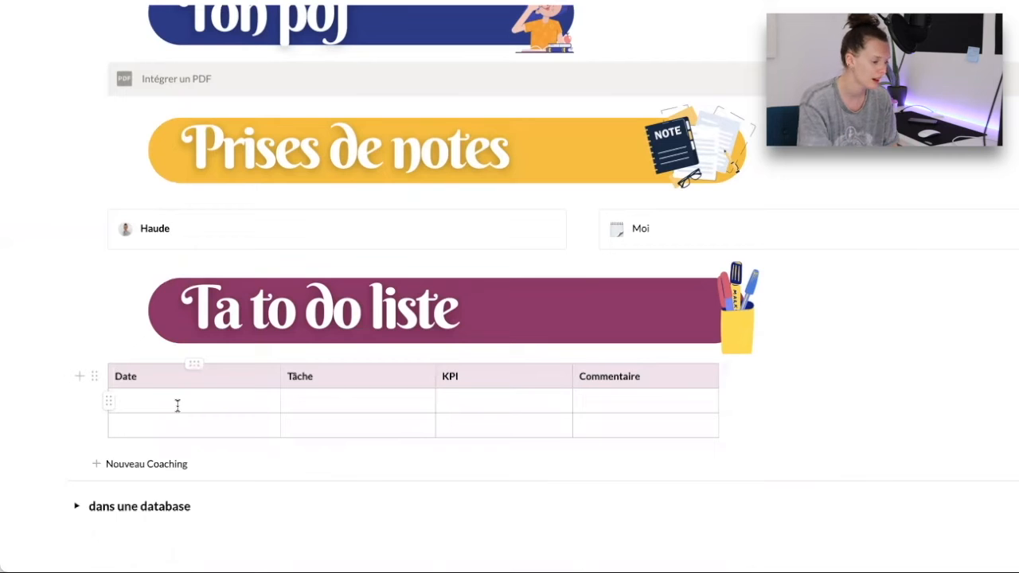
scroll(311, 408, "up", 1)
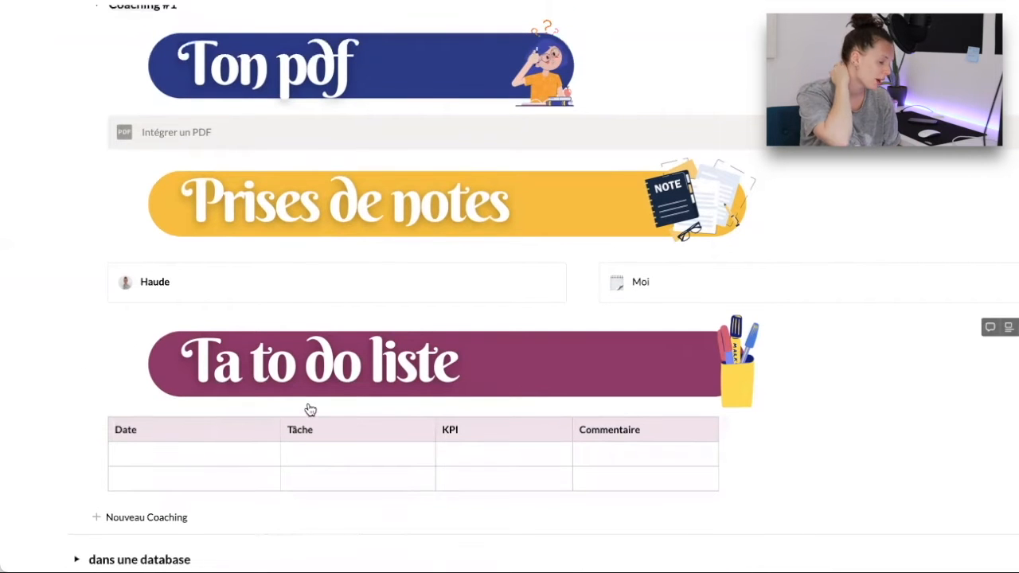
scroll(310, 409, "up", 1)
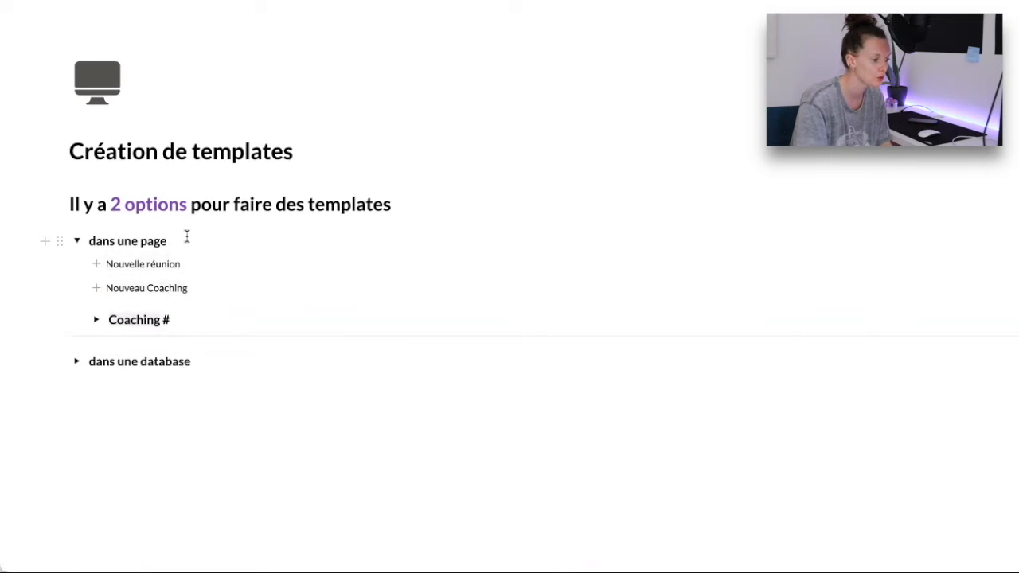
Insert a template button at the start of the "dans une page" toggle and name it "Nouvelle réunion".
key("Return")
type("/tem")
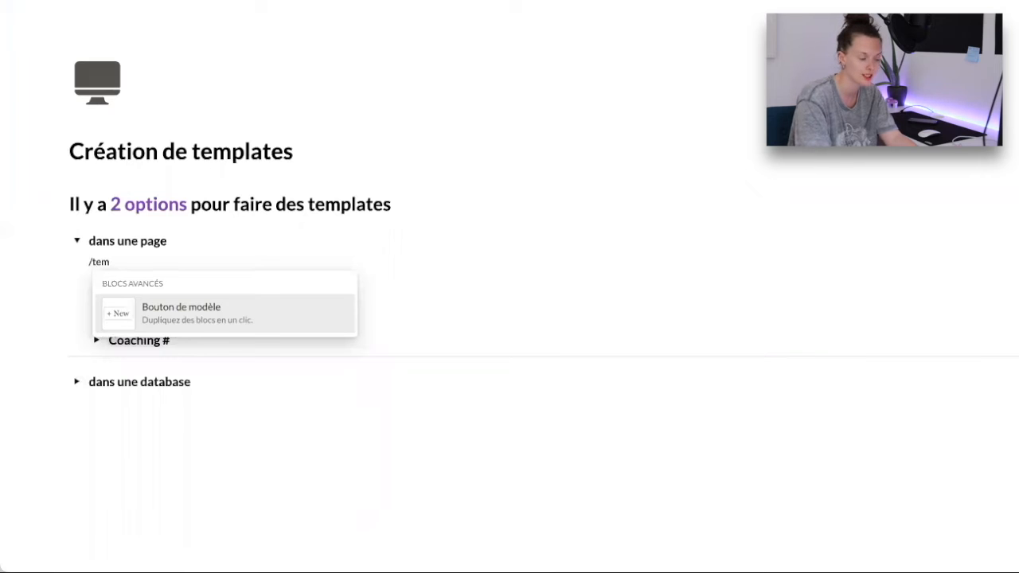
key("Return")
left_click_drag(247, 376, 105, 370)
type("N")
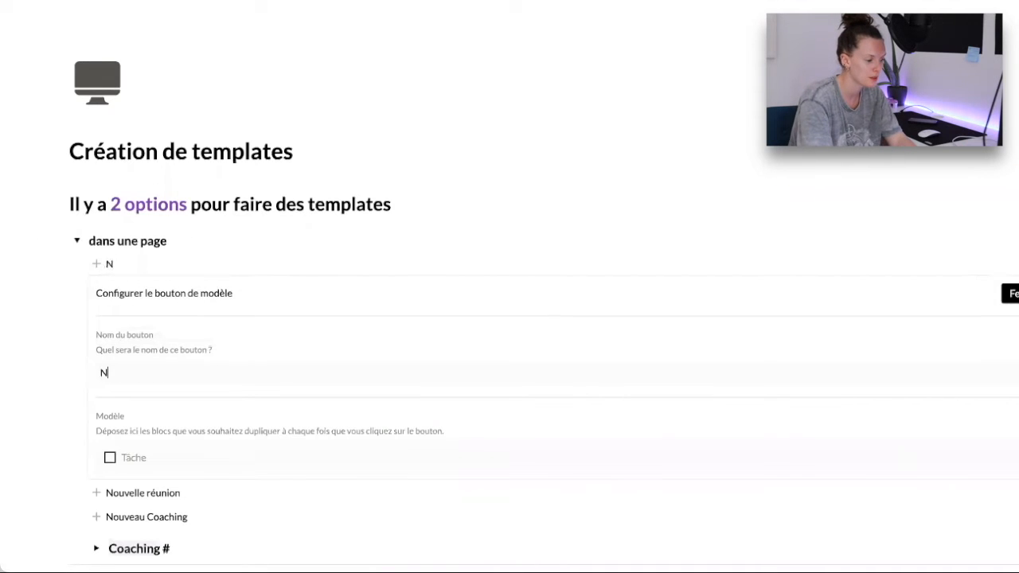
type("ouvelle réunion")
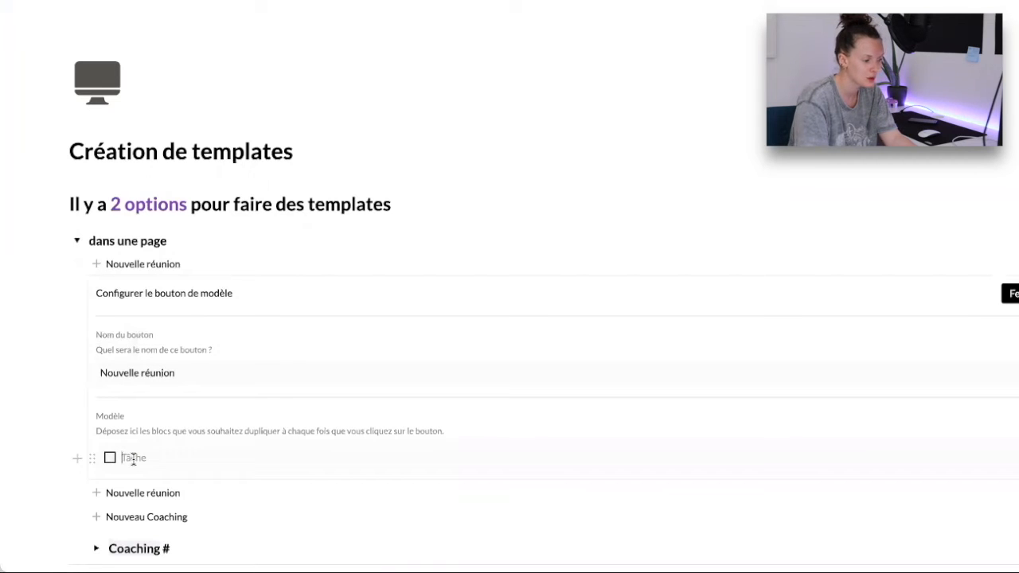
Replace the default task in the button's template with a level-2 heading "Date du meeting" preceded by a calendar emoji.
key("BackSpace")
type(":cal")
key("Return")
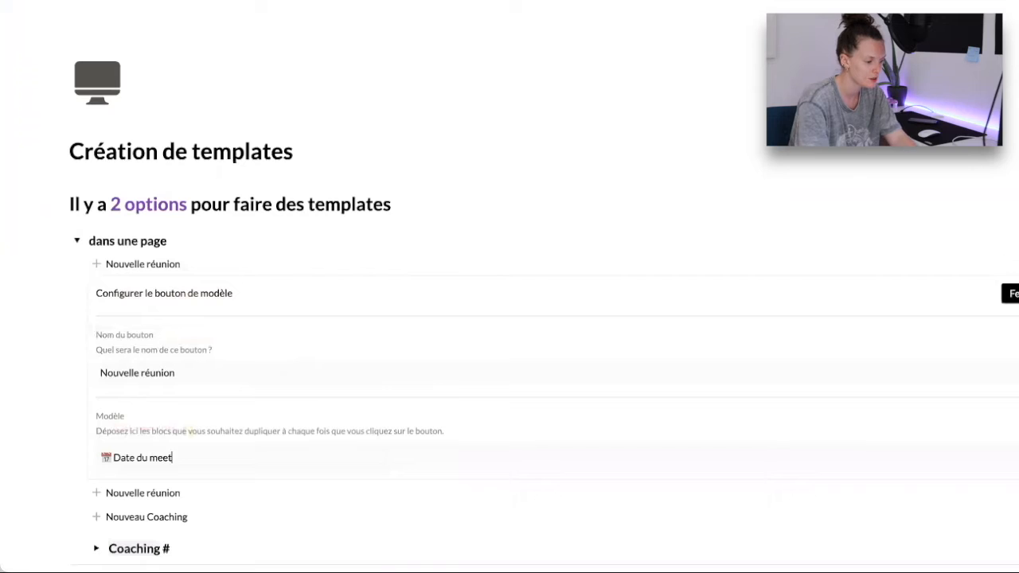
type("##")
left_click(265, 464)
Add a level-2 heading "Prise de notes" with a notepad emoji below Date du meeting in the template.
key("Return")
type(":pad")
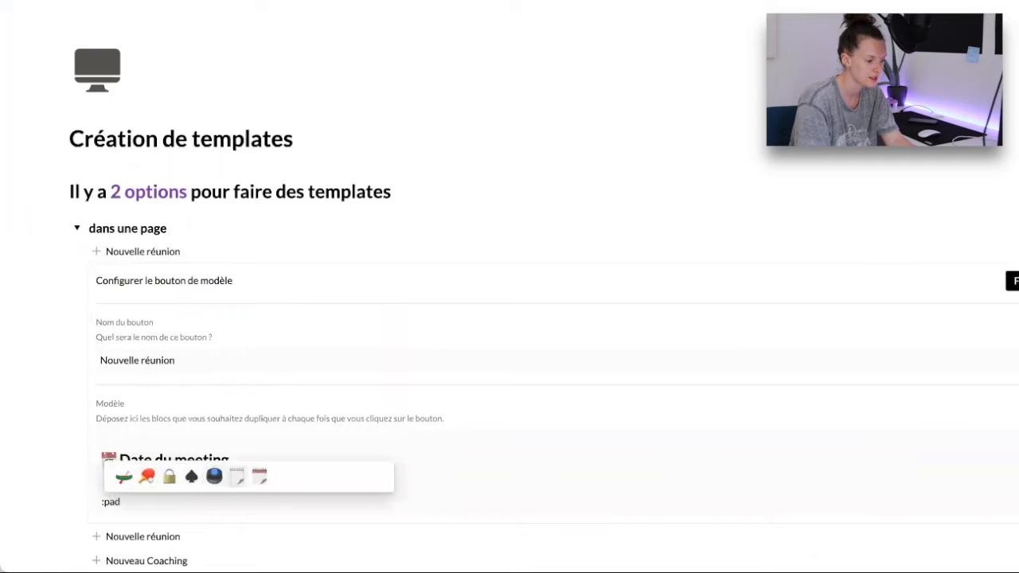
key("Return")
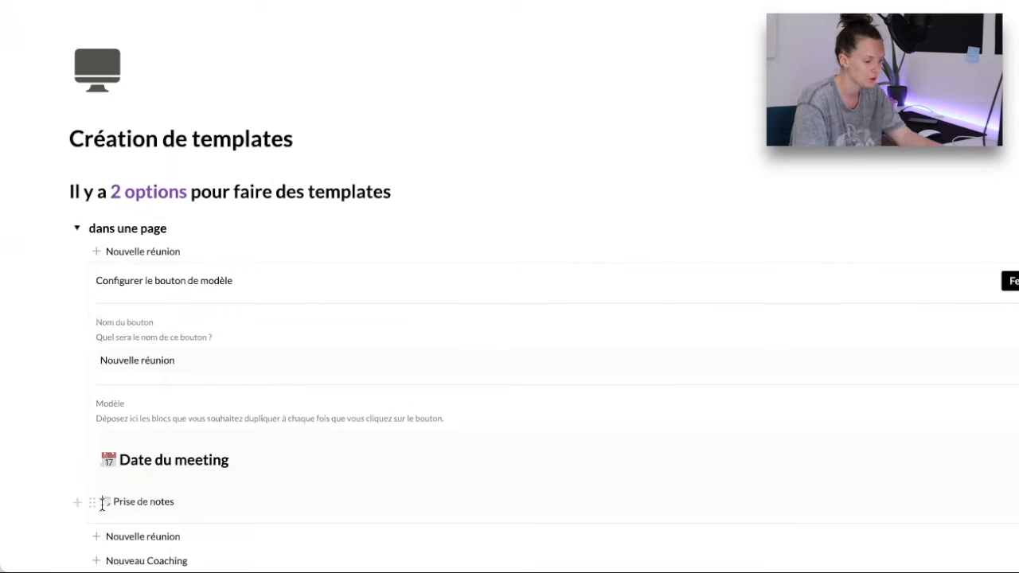
type("##")
key("Return")
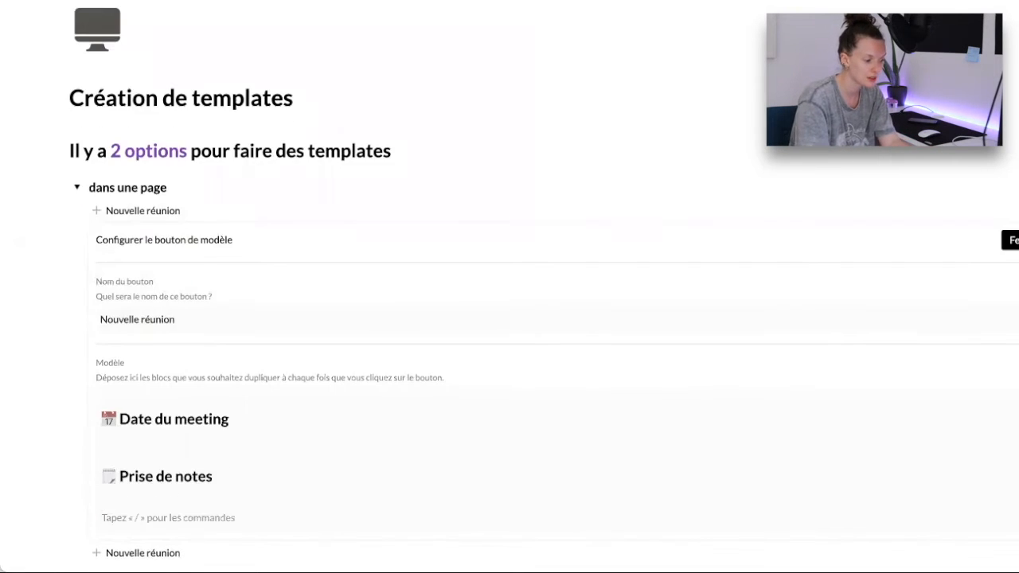
Add a level-3 toggle heading "To do" followed by a check mark emoji below Prise de notes.
type("> ")
type("T")
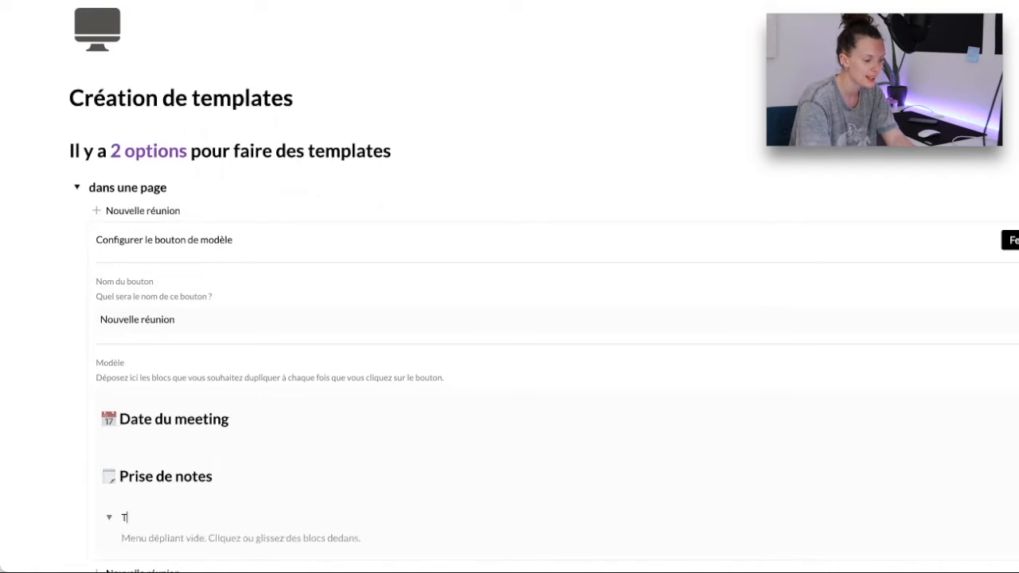
type("o do :check")
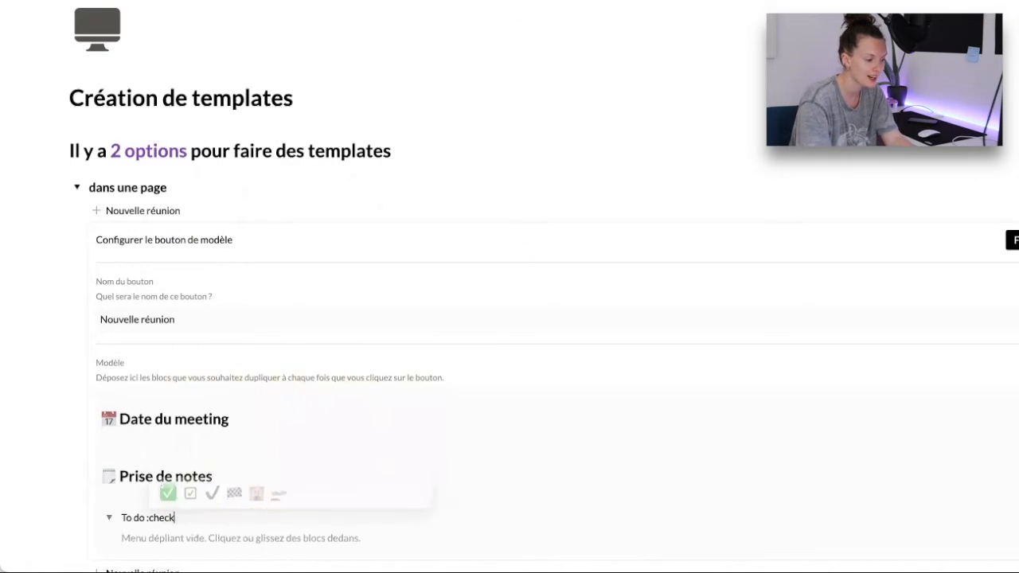
left_click(213, 492)
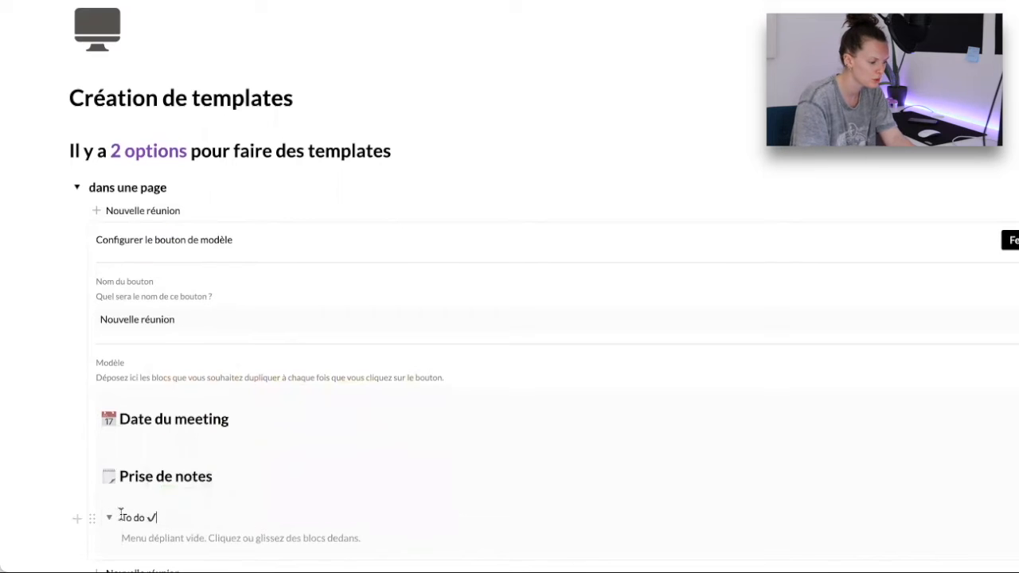
type("###")
scroll(182, 520, "down", 1)
Add a checklist of three "-" items inside the To do toggle, followed by an empty line.
left_click(159, 513)
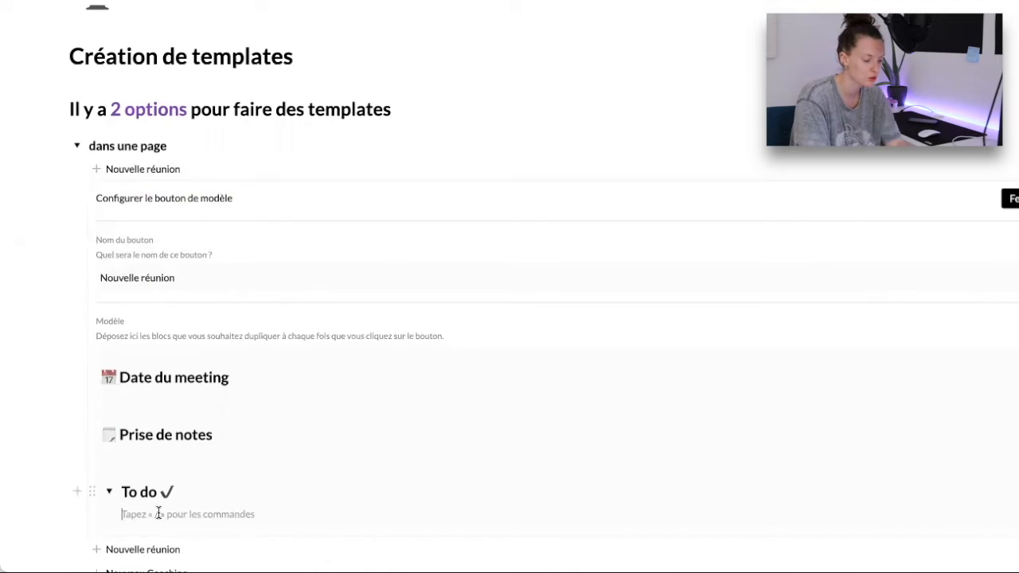
type("/check")
key("Return")
type("-")
key("Return")
type("-")
key("Return")
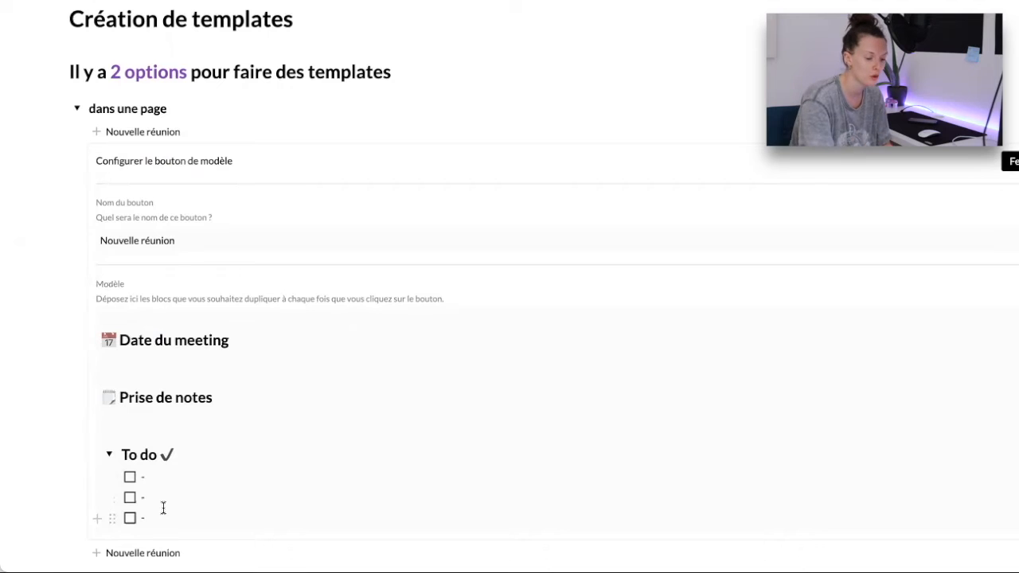
key("Return")
key("Return")
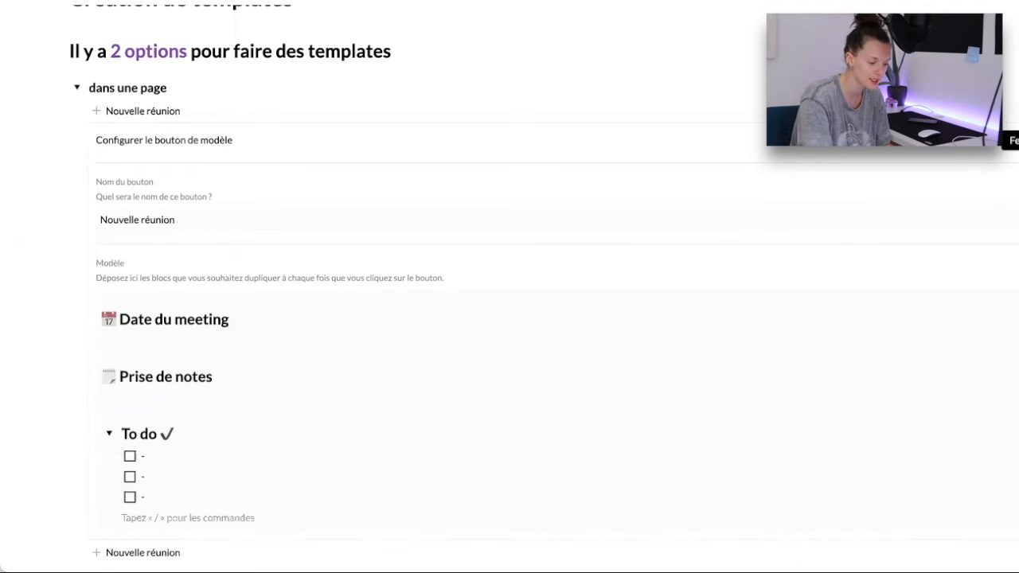
Embed the Gestion de projets Fundamenta Consulting database below the checklist using its Vue par Pôle view, and collapse the To do toggle.
type("/data")
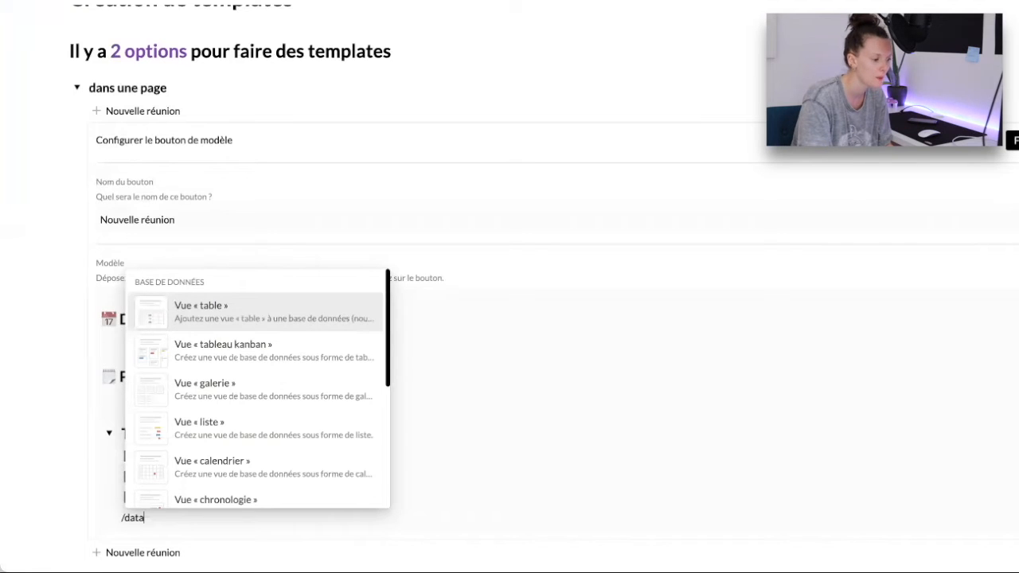
key("Return")
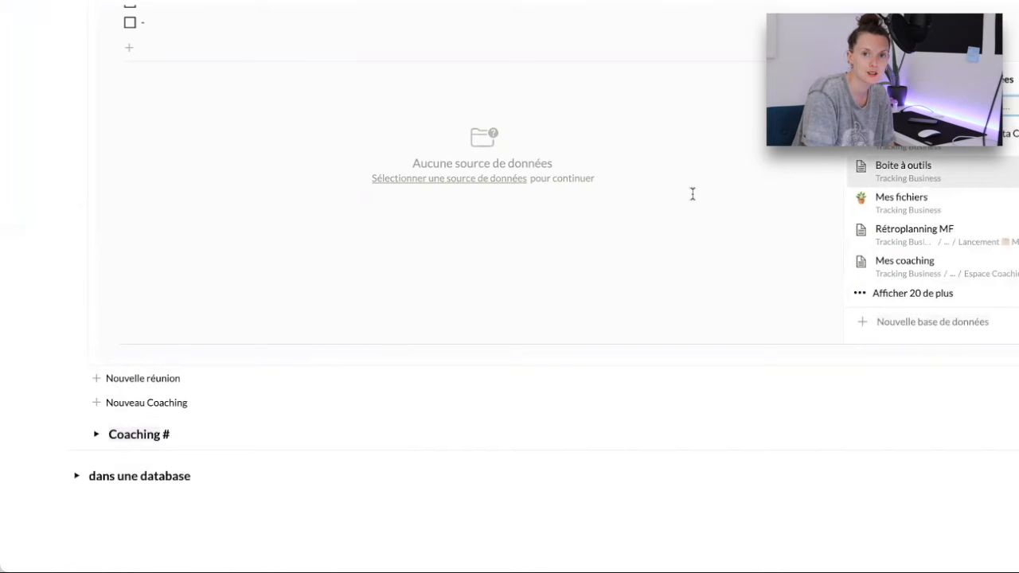
left_click(943, 149)
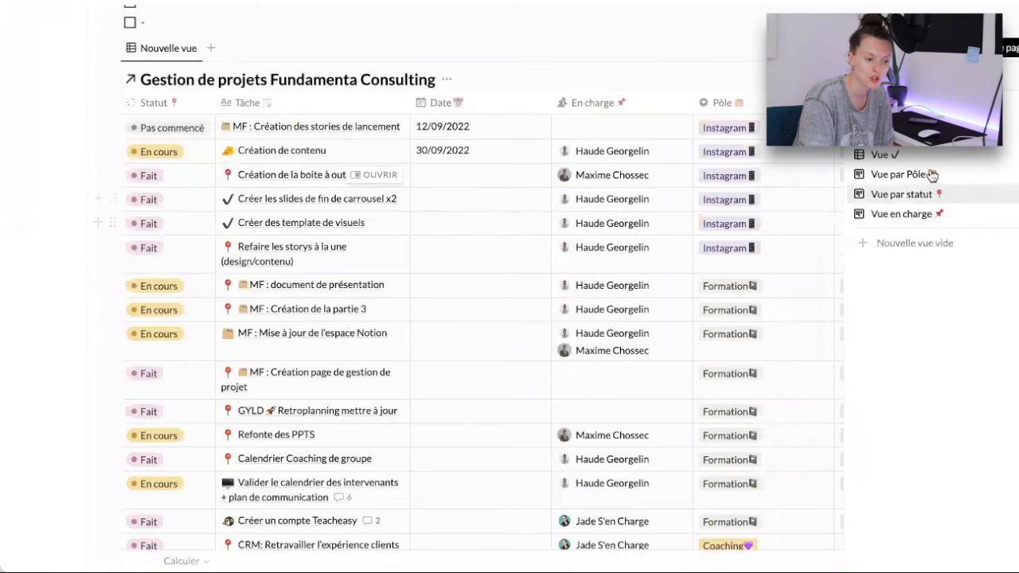
left_click(928, 174)
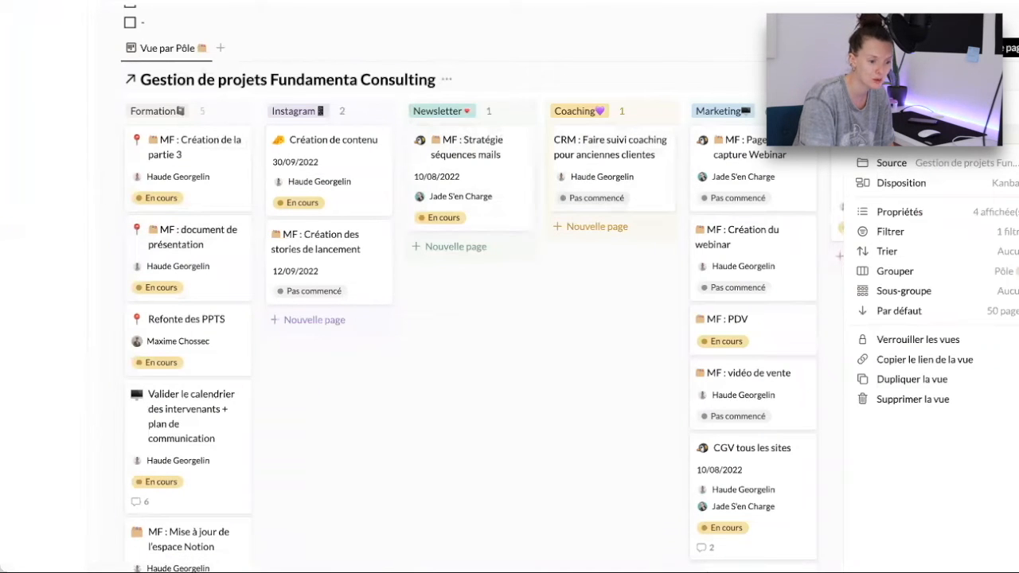
left_click(1013, 109)
scroll(74, 151, "up", 3)
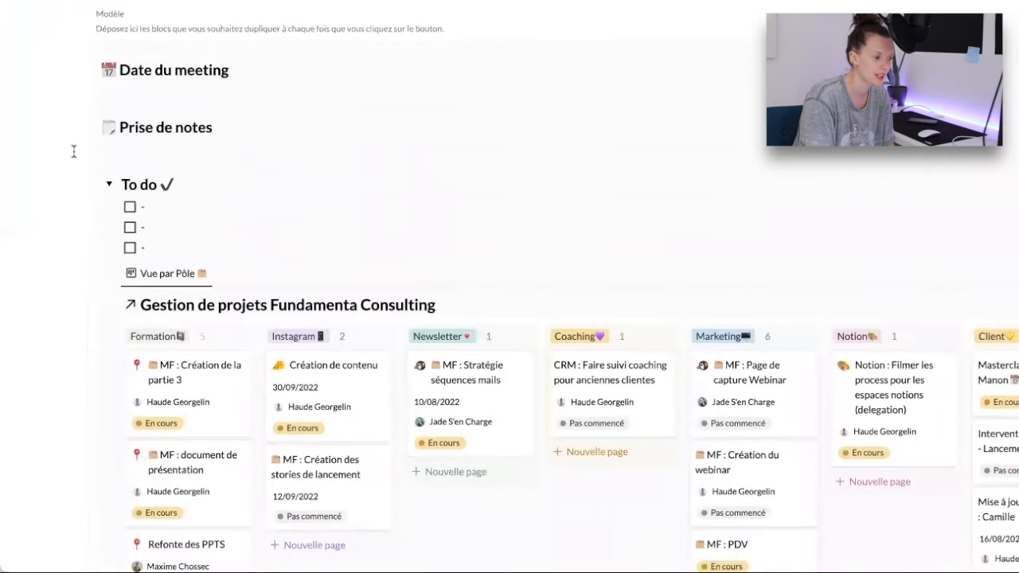
scroll(74, 151, "up", 1)
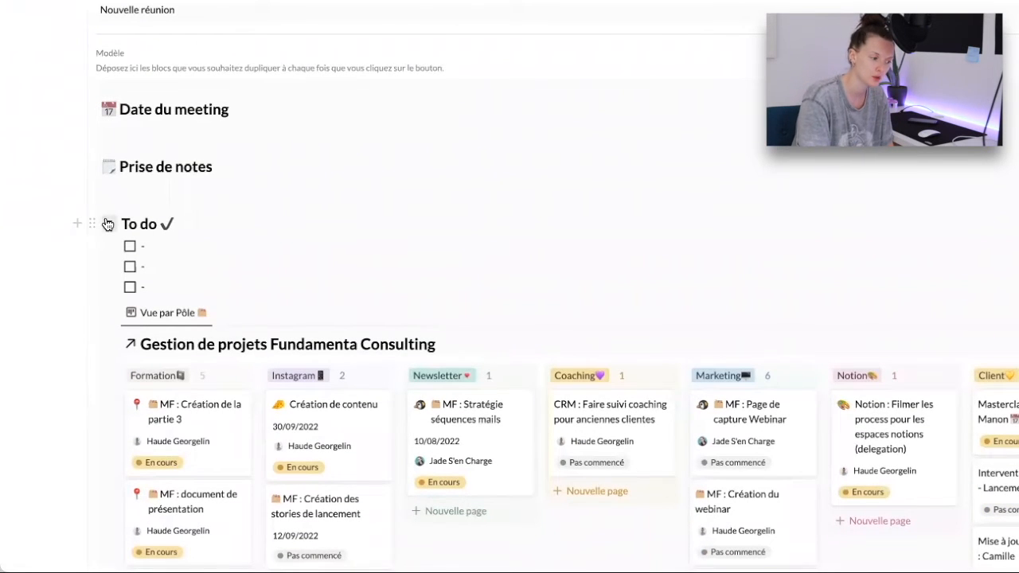
left_click(107, 223)
scroll(174, 229, "up", 1)
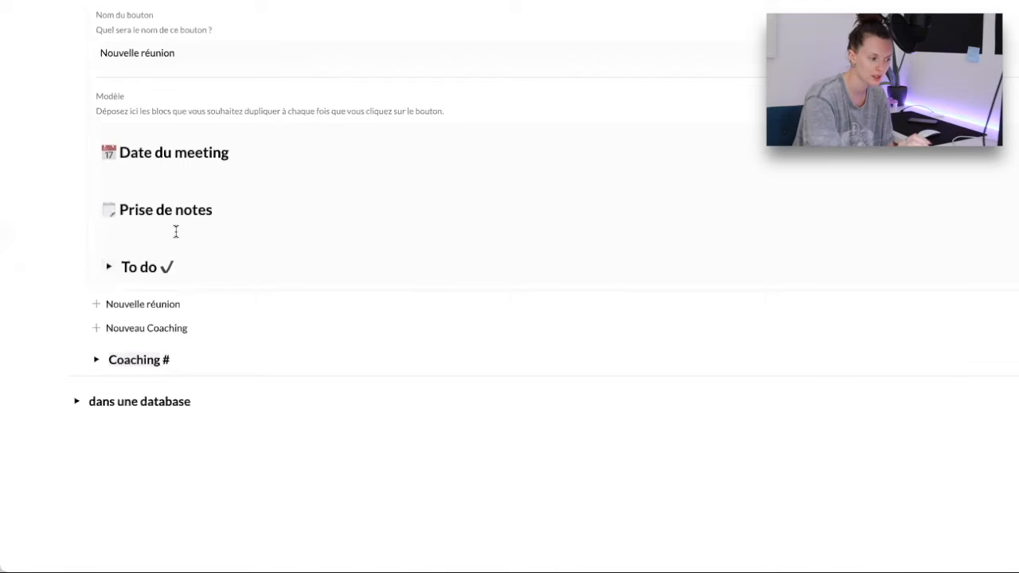
Review the notes layout inside the Coaching # toggle and insert an empty callout under the template's Prise de notes heading.
scroll(176, 232, "up", 1)
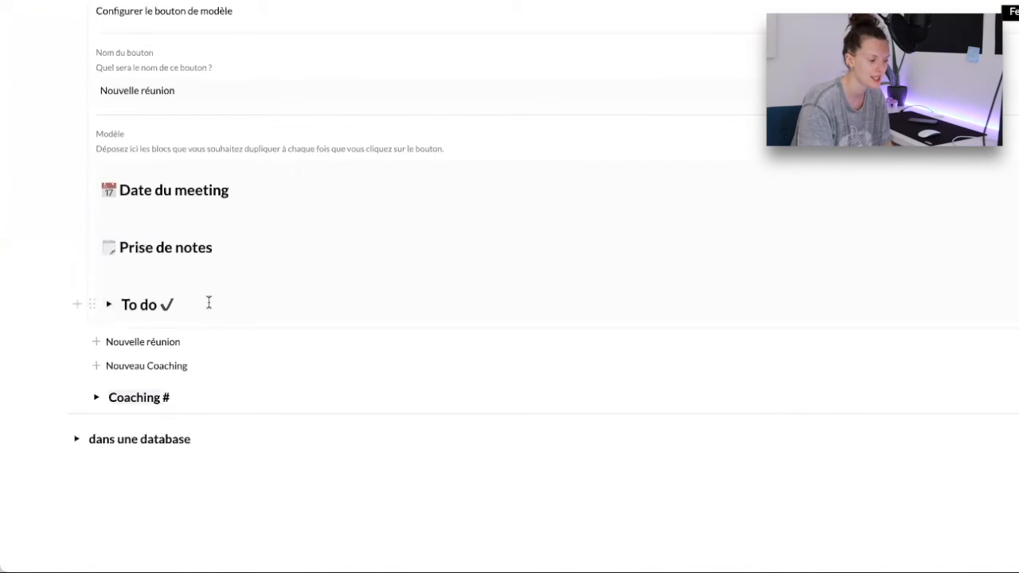
key("Return")
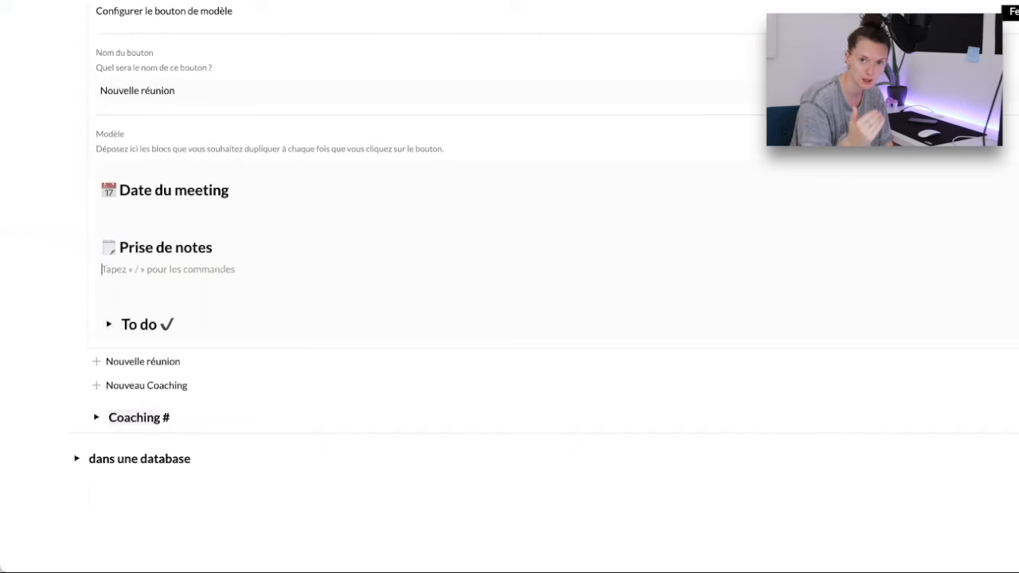
left_click(95, 417)
scroll(148, 387, "down", 5)
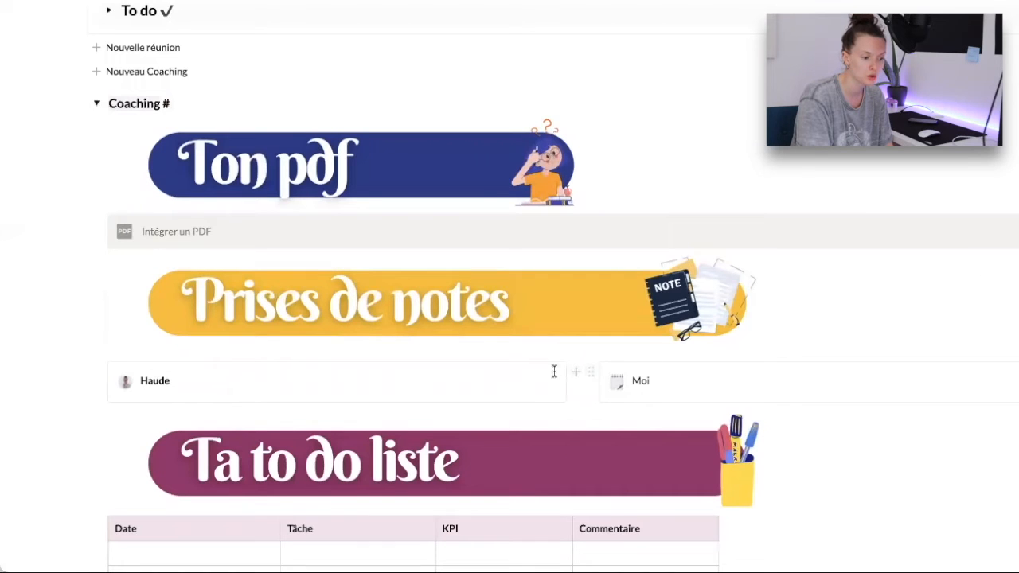
scroll(632, 371, "up", 3)
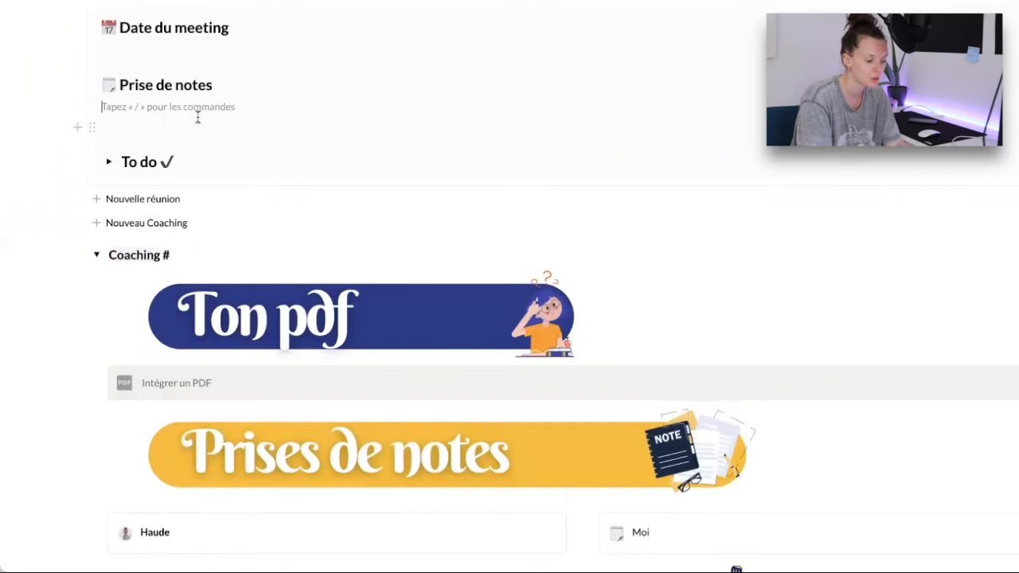
type("/en")
key("Down")
key("Return")
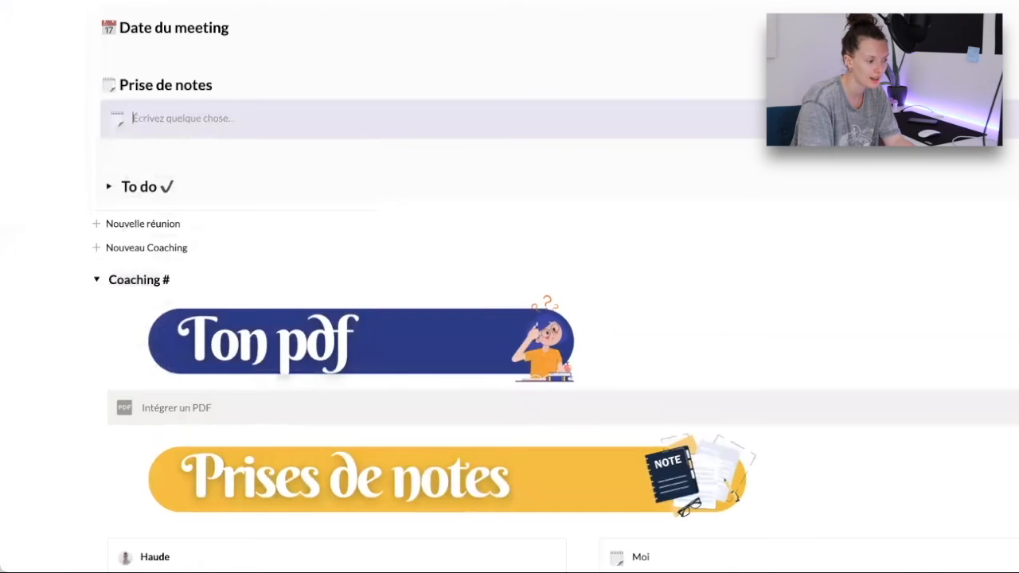
Try to move the template's empty line into a second column beside the callout, using the Coaching # notes layout as reference.
left_click(166, 154)
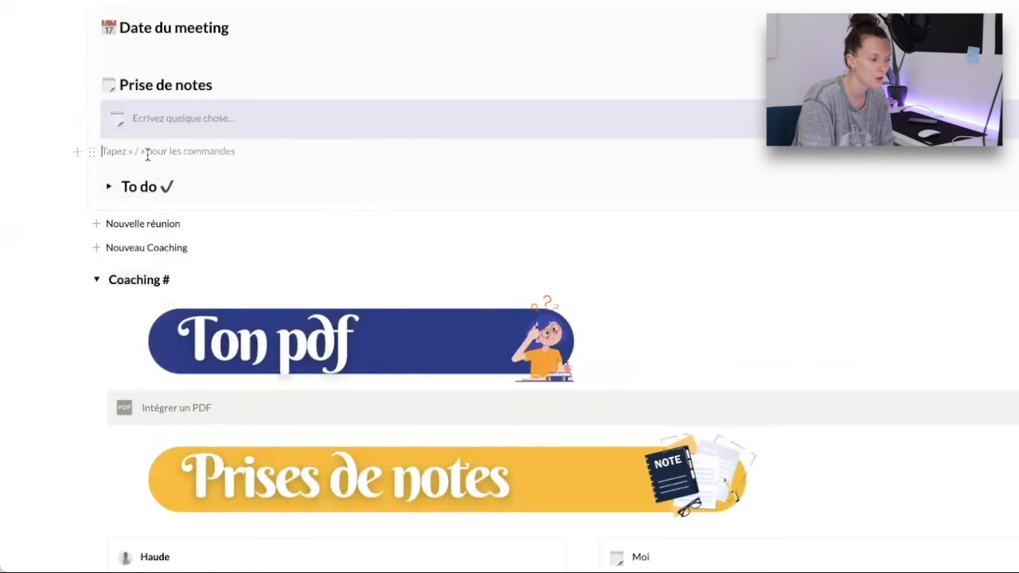
scroll(274, 145, "up", 1)
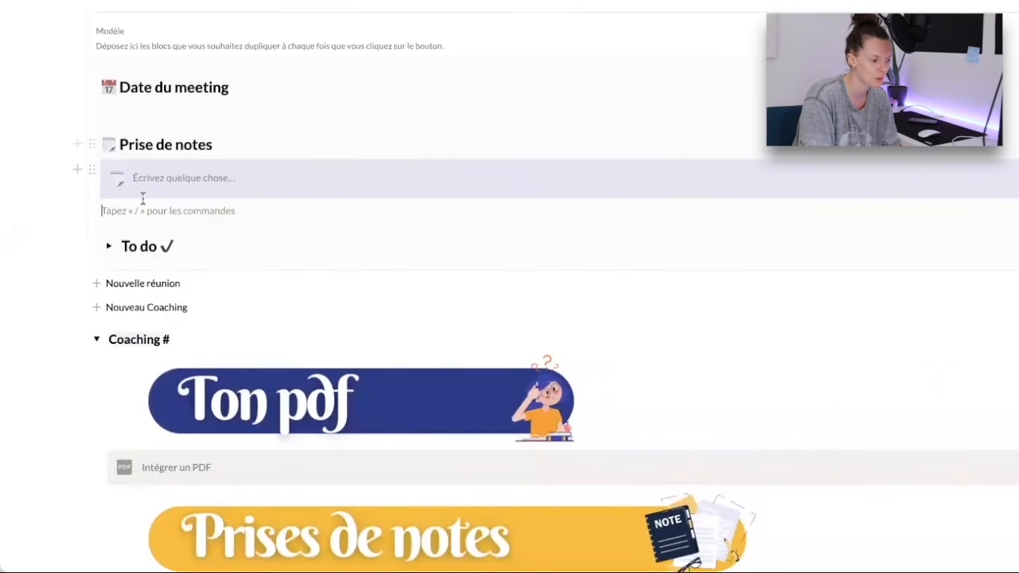
left_click_drag(92, 211, 983, 207)
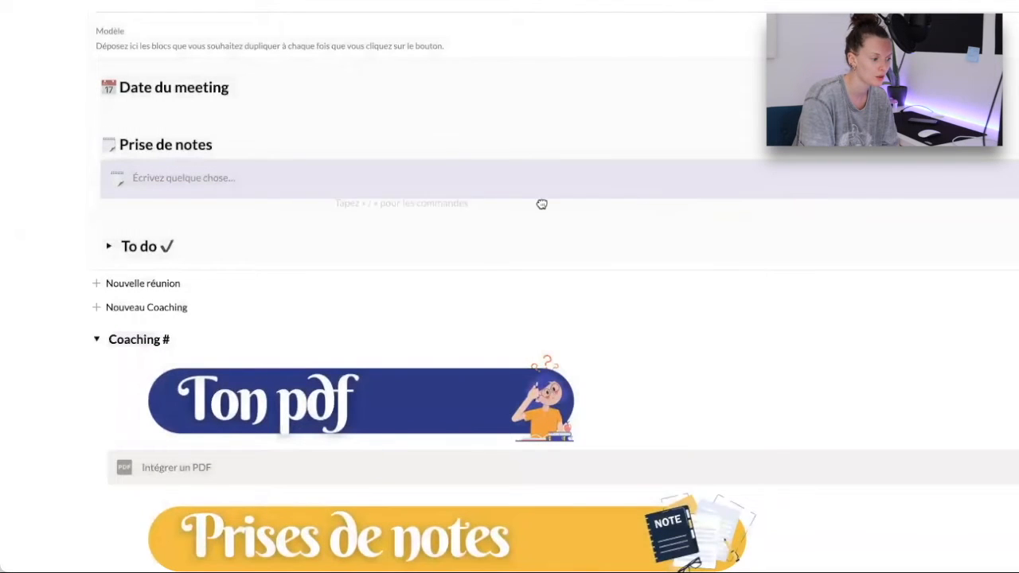
scroll(235, 245, "down", 1)
scroll(234, 244, "down", 4)
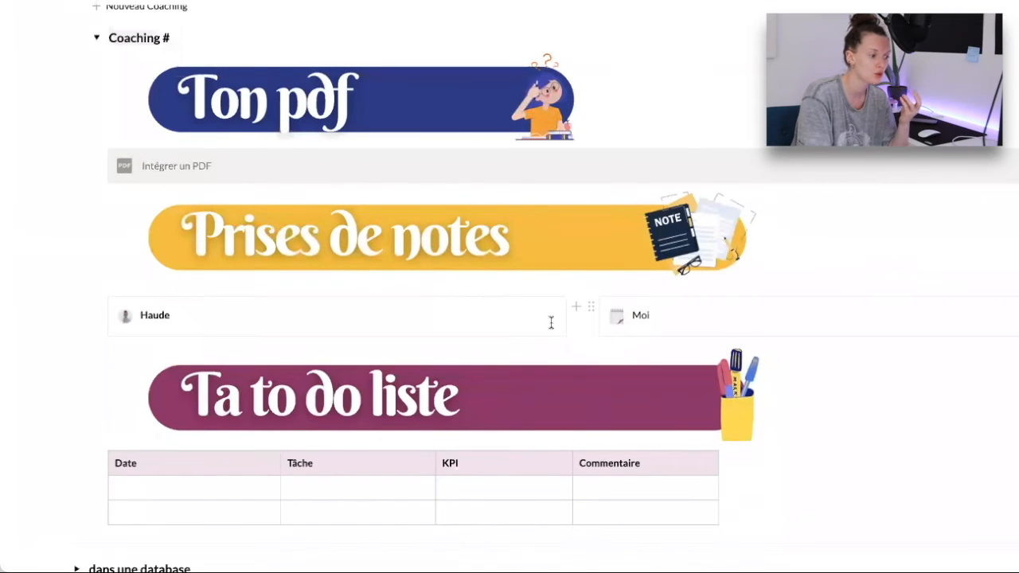
scroll(550, 321, "up", 2)
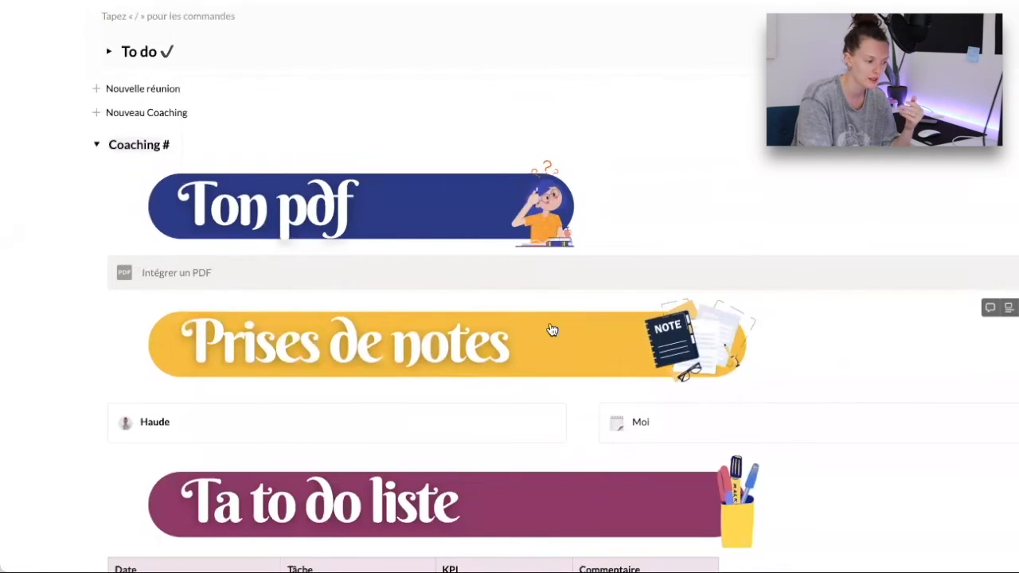
Move the empty callout out of the template to directly below the Création de templates page title.
scroll(550, 325, "up", 6)
left_click_drag(89, 358, 163, 413)
left_click_drag(125, 211, 106, 99)
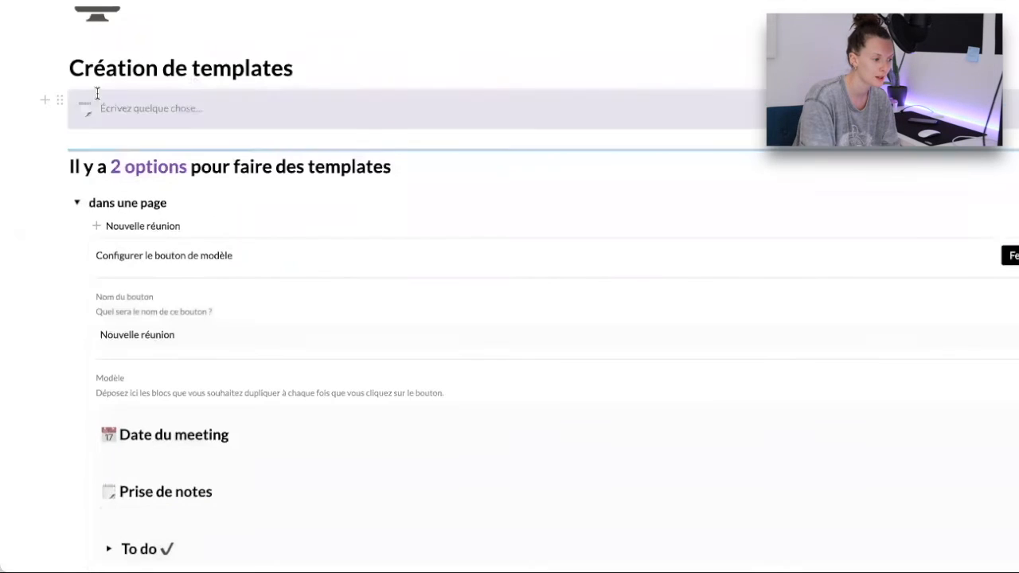
Duplicate the callout below the page title and place the copy beside the original as a second column.
left_click(61, 102)
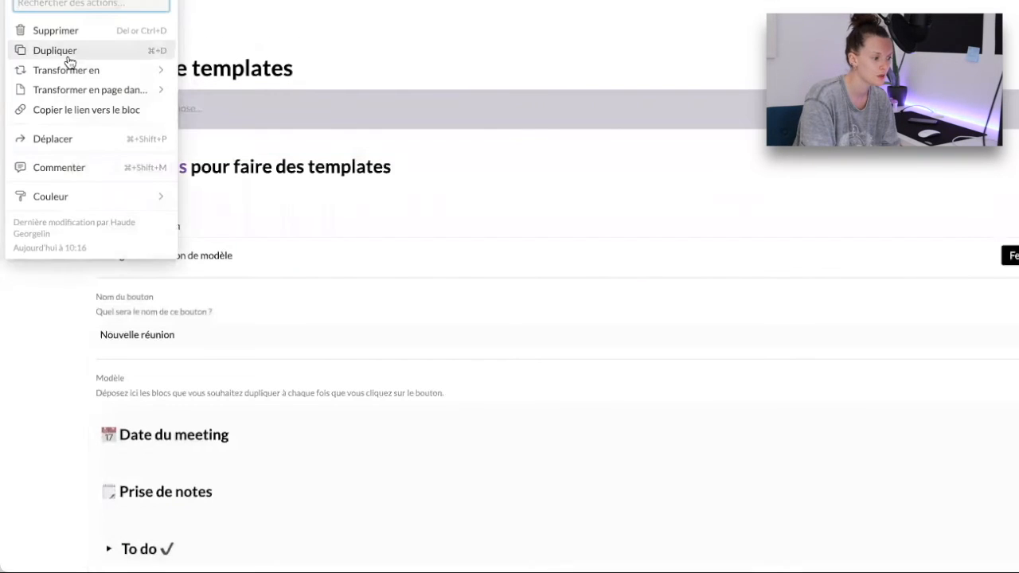
left_click(70, 58)
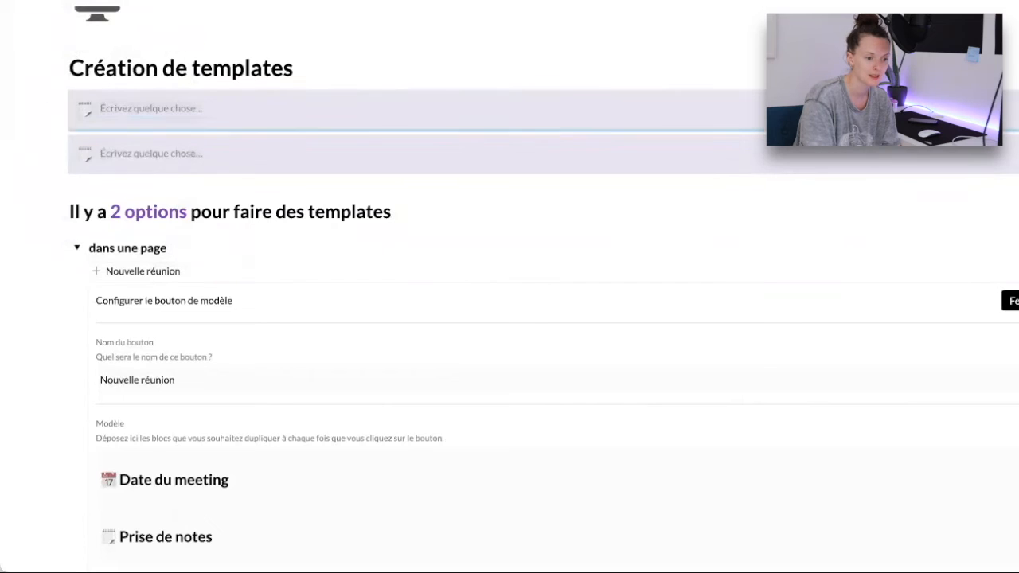
left_click_drag(61, 147, 1011, 110)
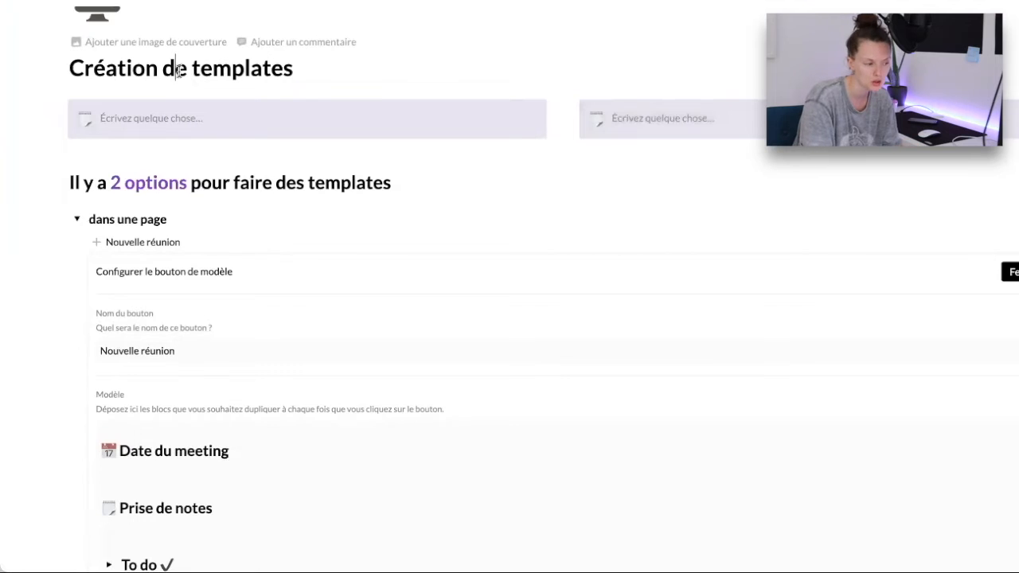
Copy the two side-by-side callouts into the template under Prise de notes and delete the empty line above To do.
scroll(441, 104, "down", 1)
left_click_drag(34, 90, 659, 107)
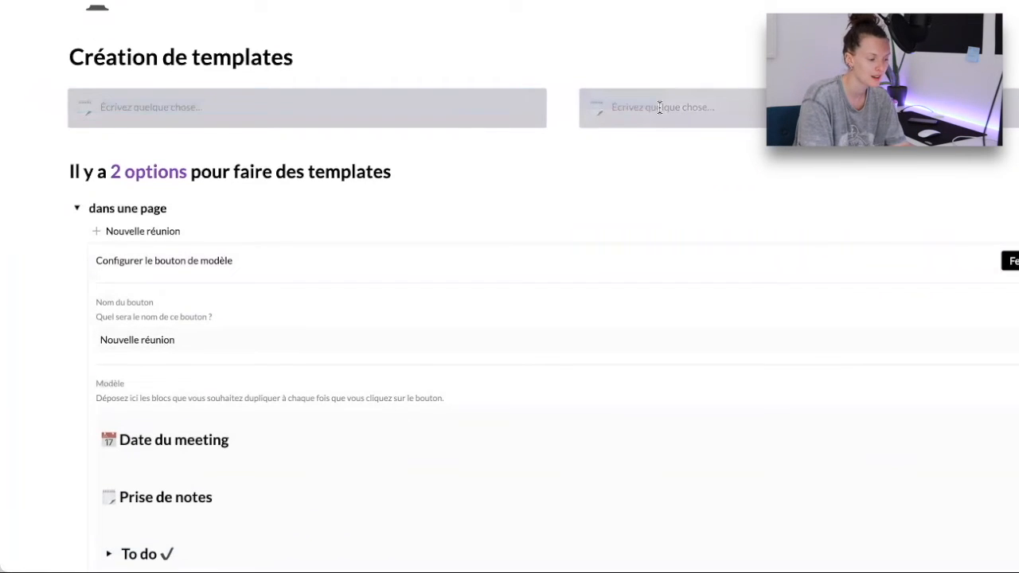
key("ctrl+c")
scroll(295, 347, "down", 3)
left_click(209, 396)
key("ctrl+v")
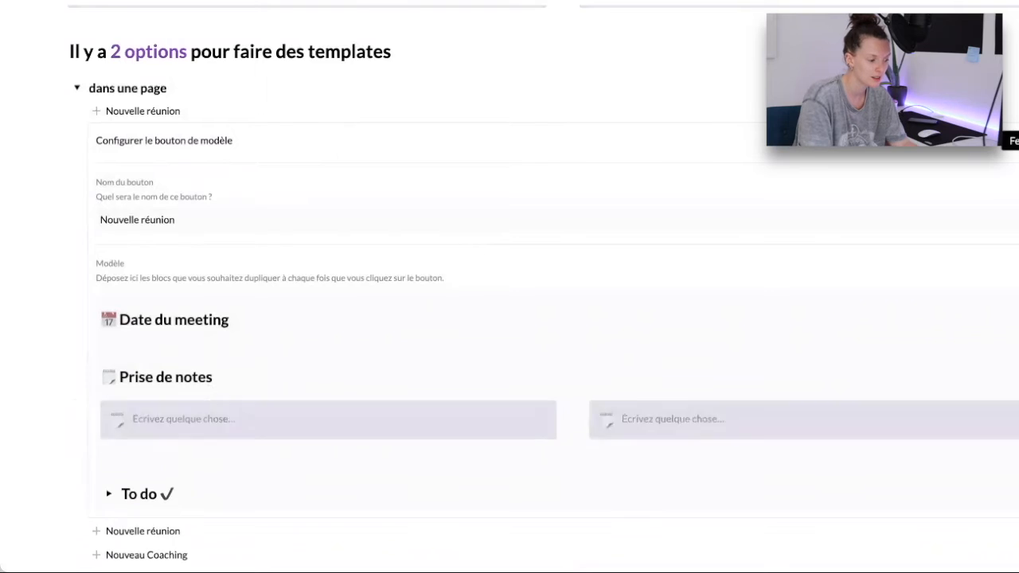
left_click(315, 374)
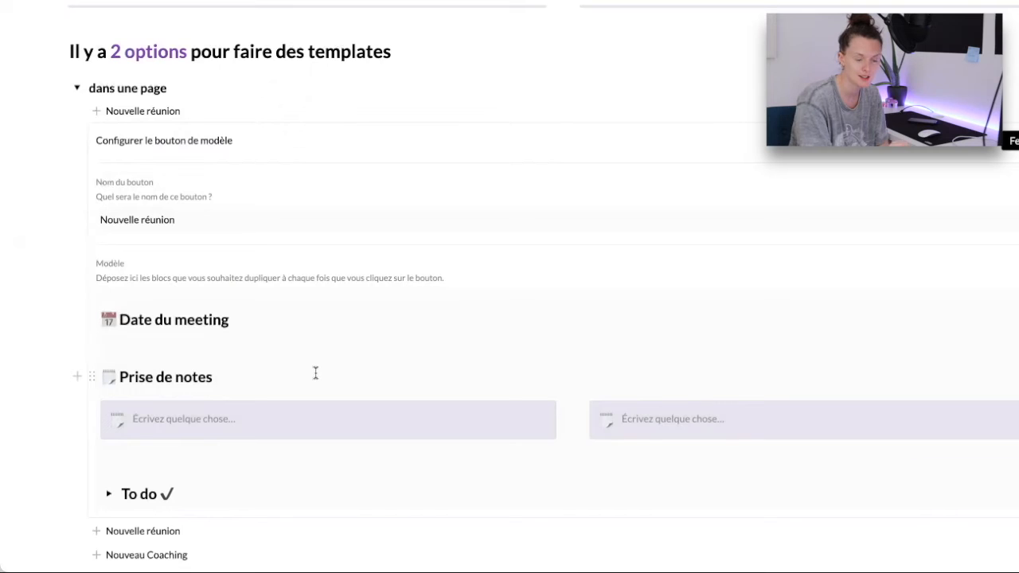
left_click(165, 467)
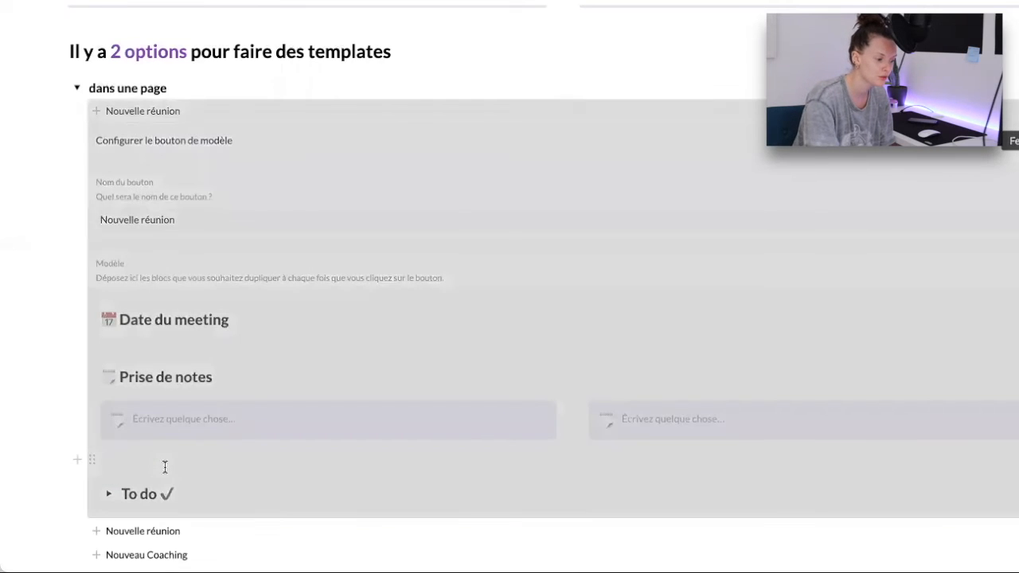
left_click(159, 463)
key("BackSpace")
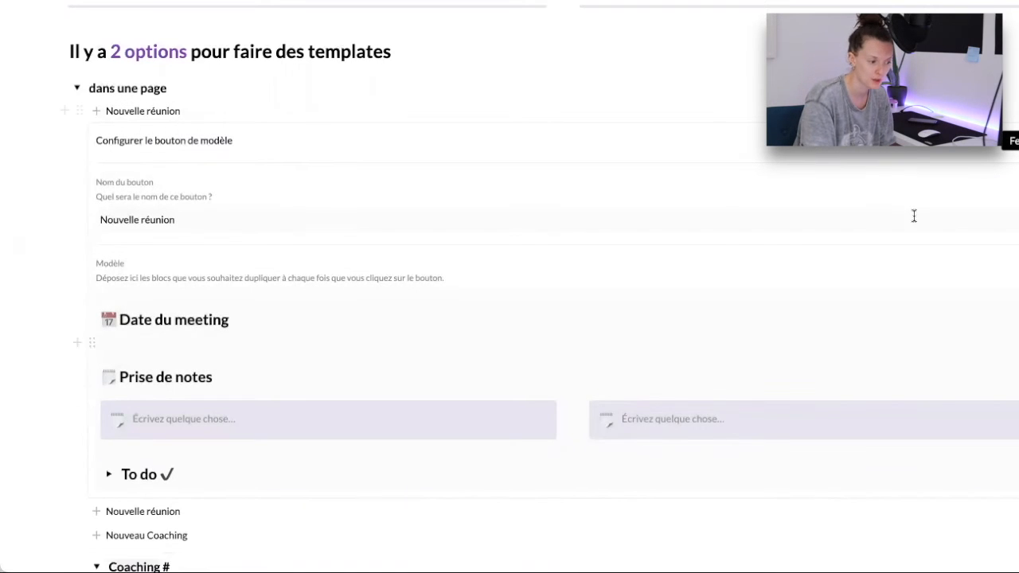
Close the template configuration, insert a test meeting with the Nouvelle réunion button and check the contents of its To do toggle.
left_click(1014, 142)
scroll(101, 295, "up", 2)
left_click(101, 295)
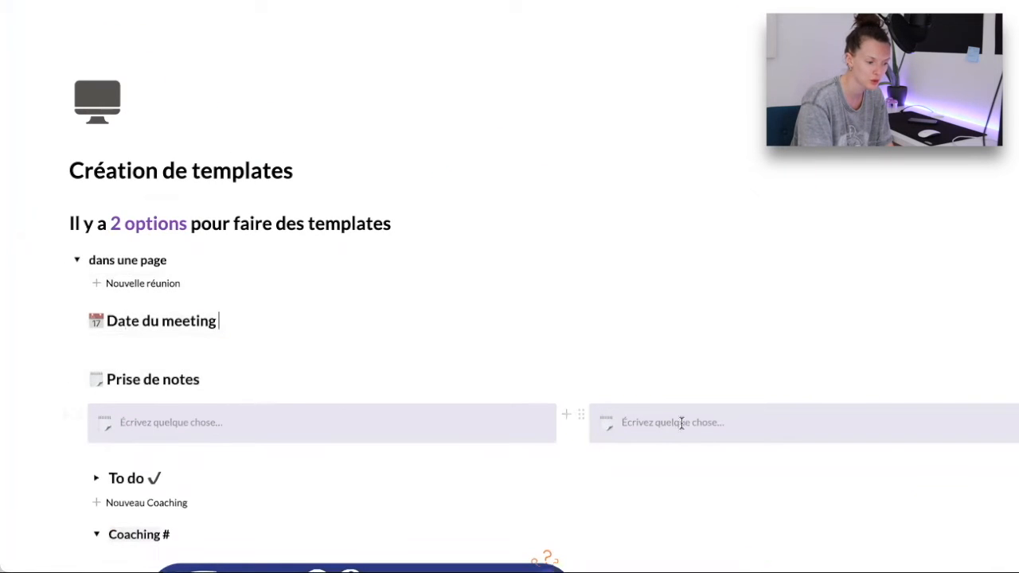
scroll(481, 423, "down", 1)
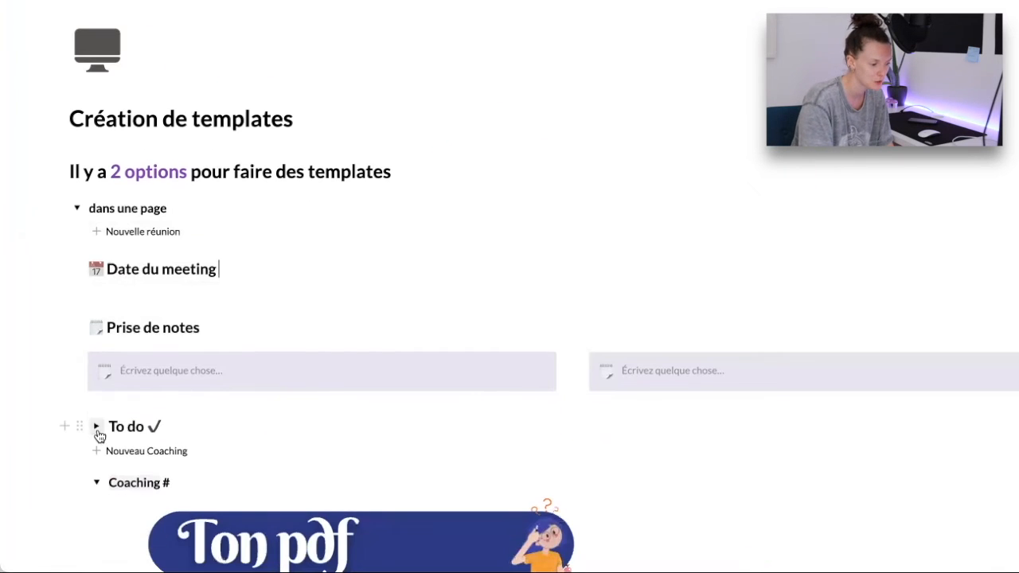
left_click(97, 428)
scroll(204, 421, "down", 2)
scroll(202, 422, "down", 1)
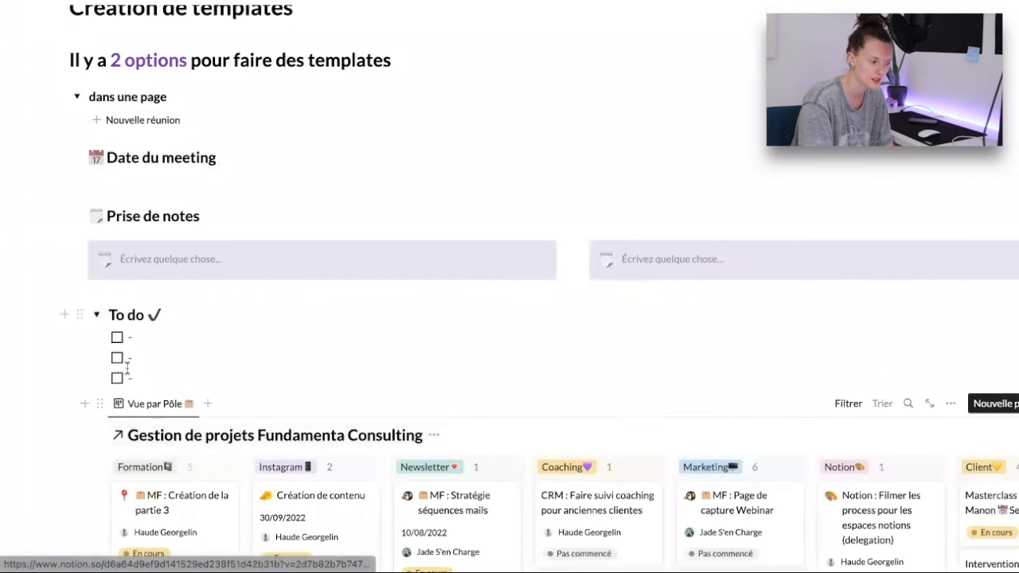
left_click(96, 315)
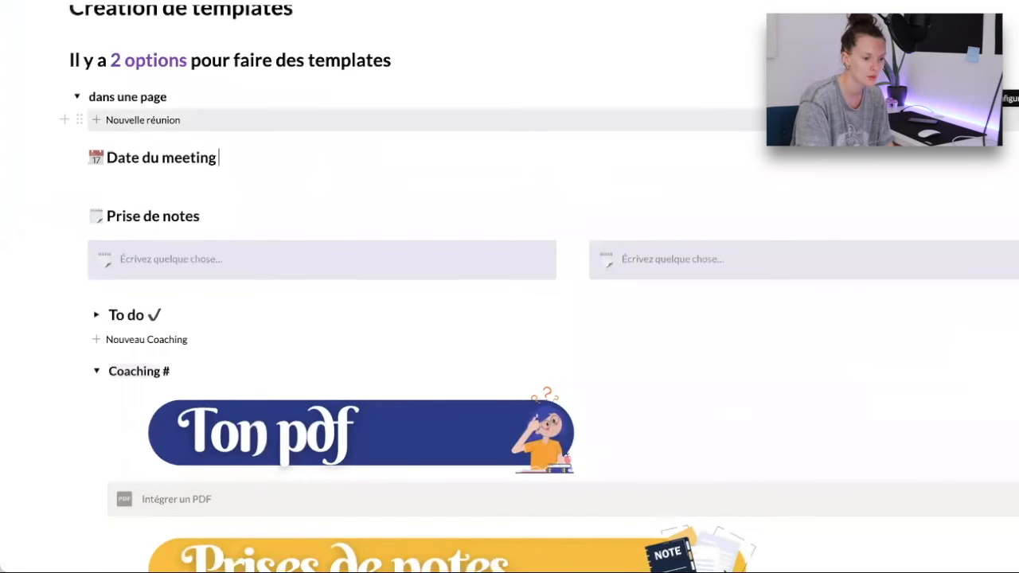
Reopen the Nouvelle réunion button's configuration and add a toggle named "Nouvelle réunion" at the start of the template.
left_click(1018, 120)
left_click(100, 320)
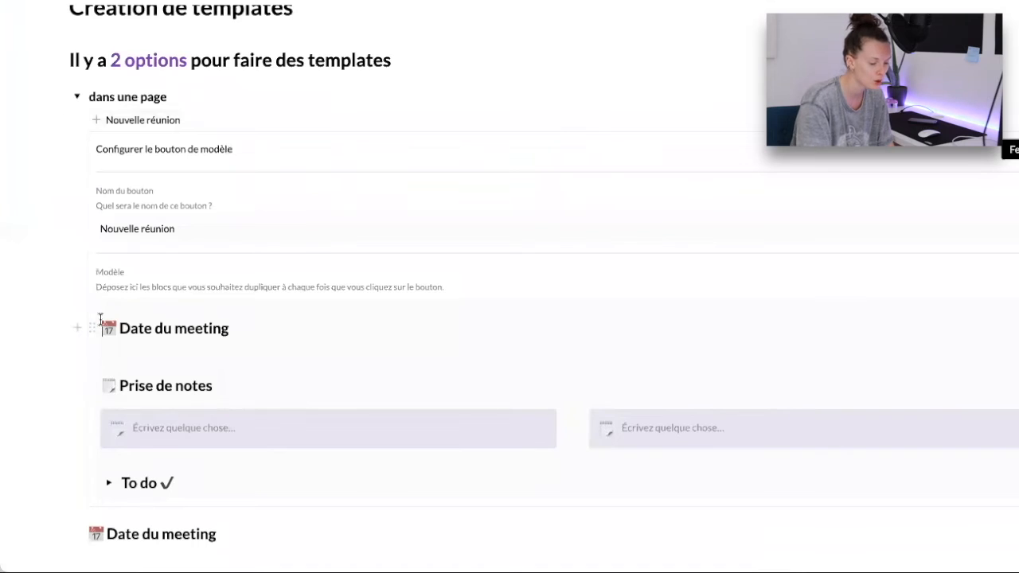
key("Return")
type("> ")
type("Nuvell")
type("ouvelle")
type(" réunion")
key("Return")
Move Date du meeting, Prise de notes, both callouts and To do inside the template's Nouvelle réunion toggle, and close the configuration.
left_click_drag(90, 382, 127, 344)
left_click_drag(90, 438, 132, 385)
scroll(194, 387, "down", 2)
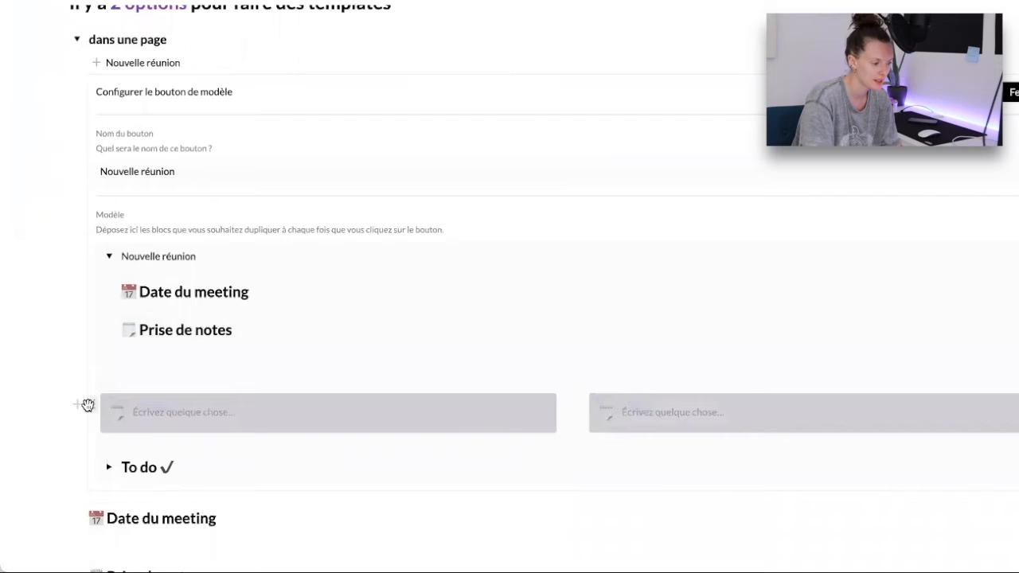
left_click_drag(87, 406, 140, 349)
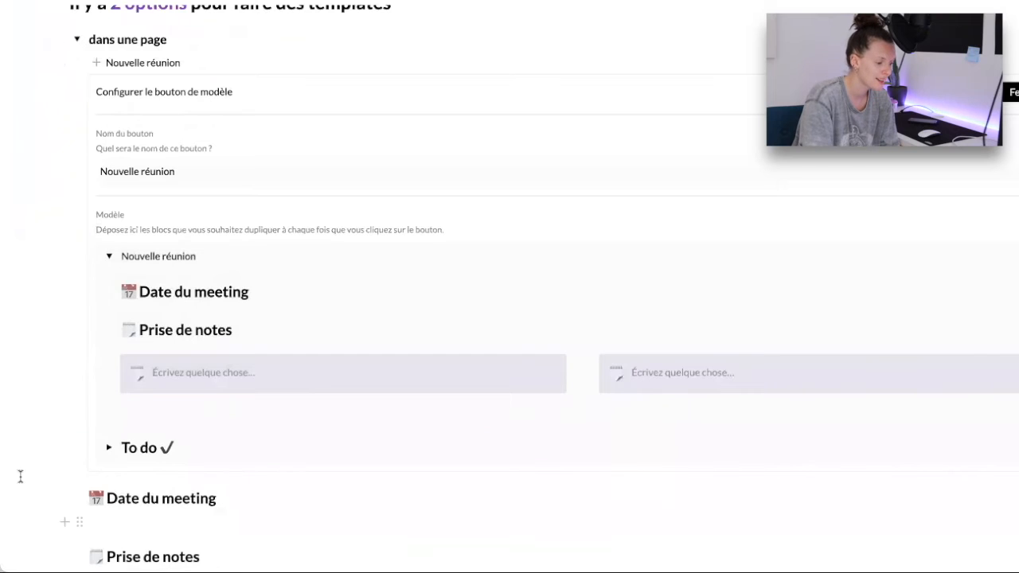
left_click_drag(83, 449, 127, 404)
left_click_drag(65, 424, 162, 337)
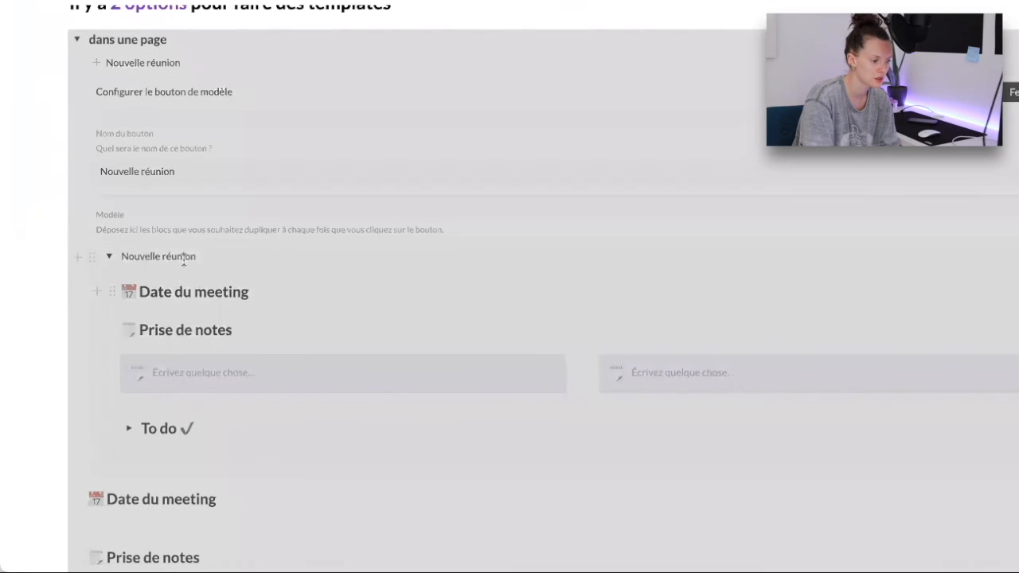
left_click(128, 253)
left_click(1013, 92)
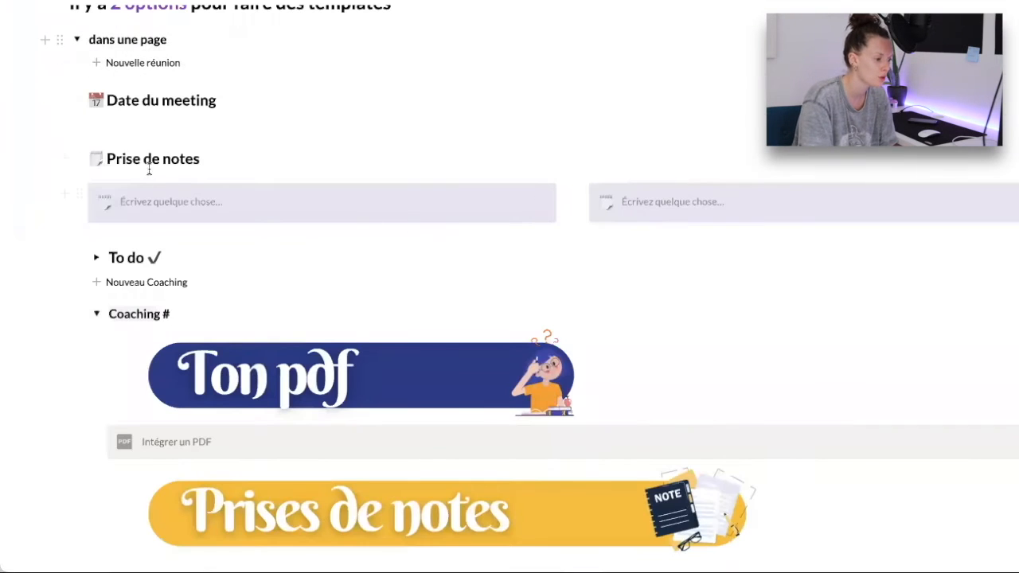
Delete the earlier test meeting's blocks from the page and insert a new meeting with the Nouvelle réunion button.
scroll(143, 166, "up", 1)
scroll(137, 158, "up", 1)
left_click_drag(30, 179, 720, 332)
key("BackSpace")
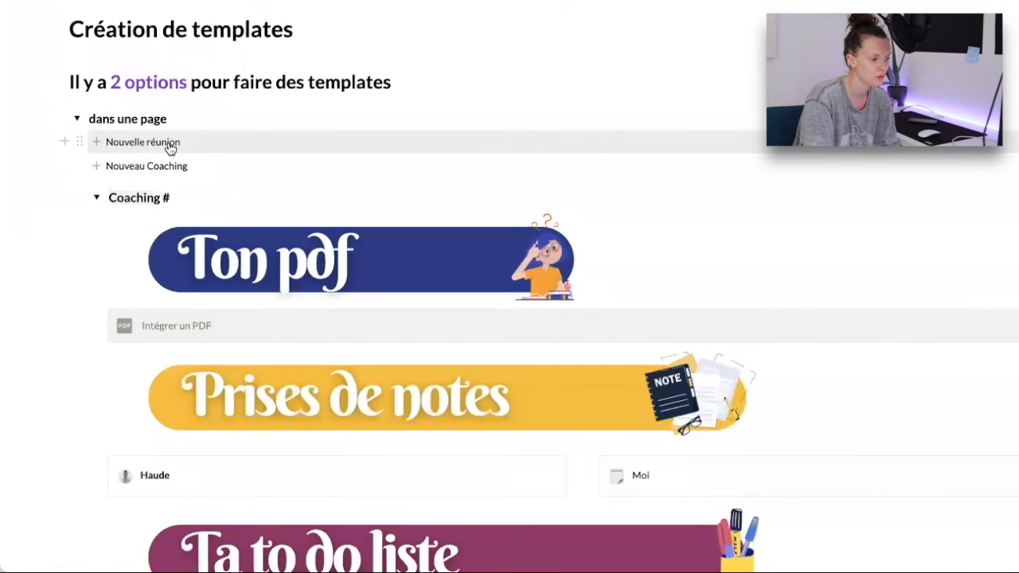
left_click(169, 147)
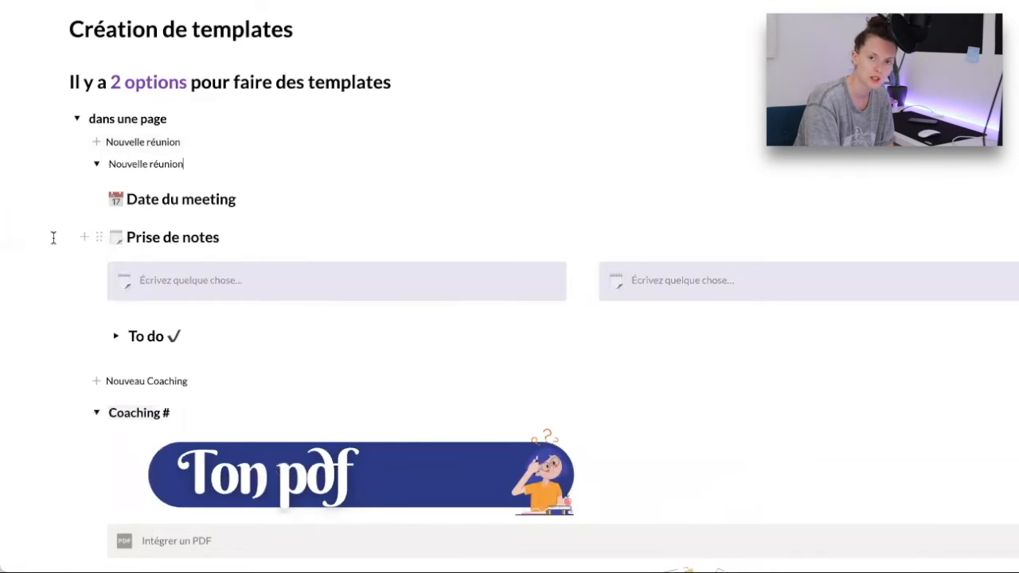
Collapse the "dans une page" toggle and open the client space page linked inside the "dans une database" toggle.
left_click(77, 118)
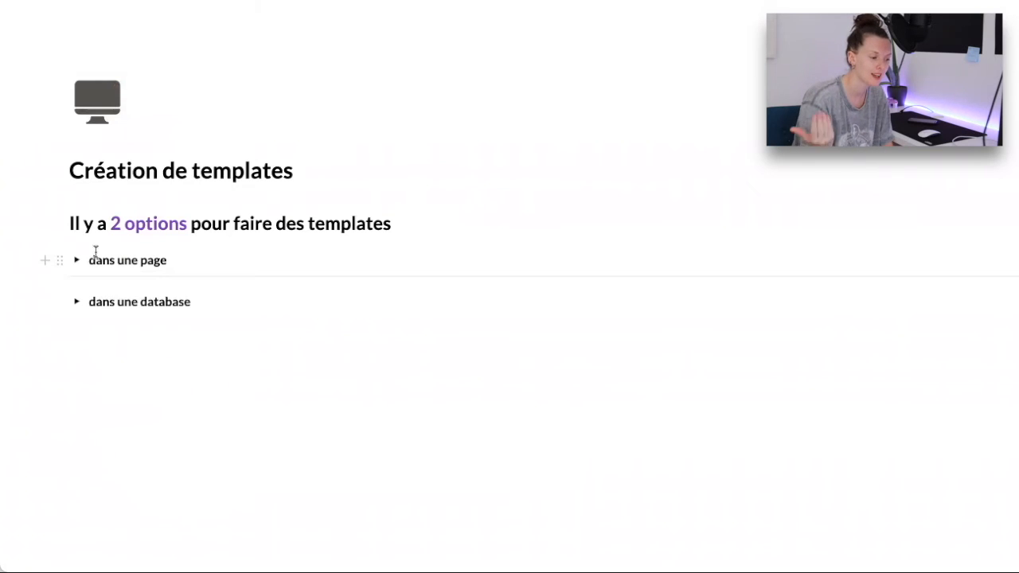
left_click(142, 353)
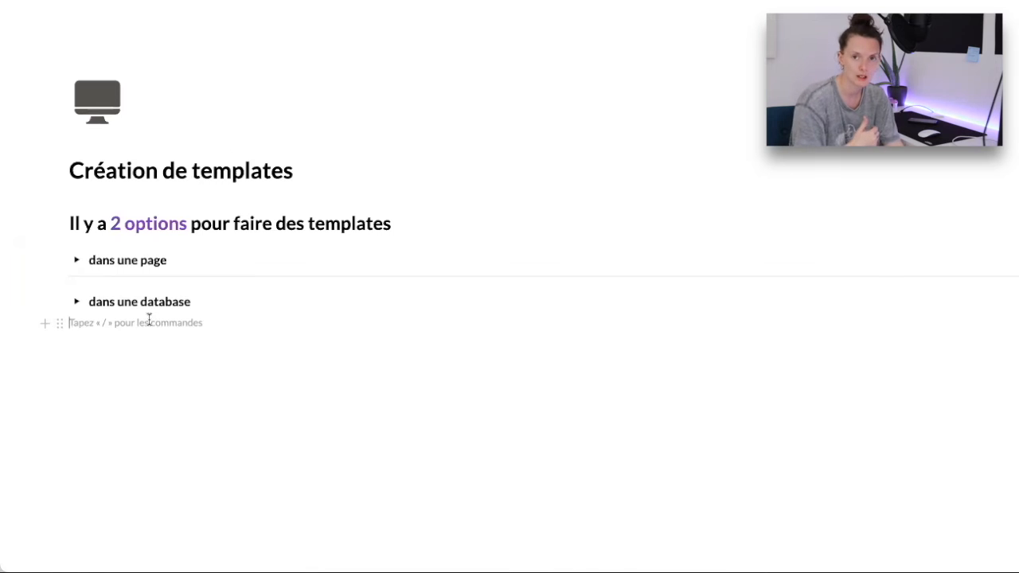
left_click(77, 301)
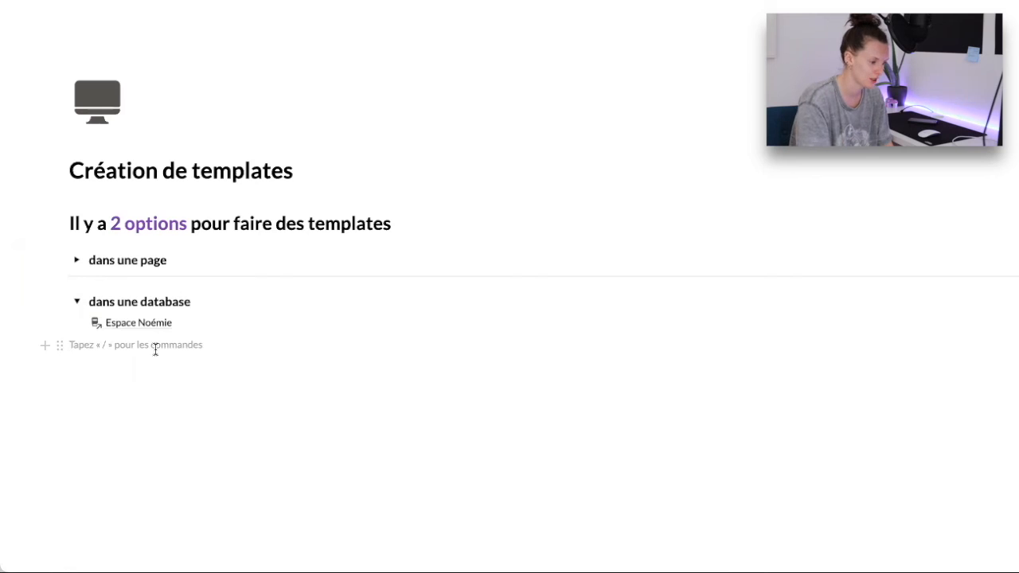
left_click(136, 323)
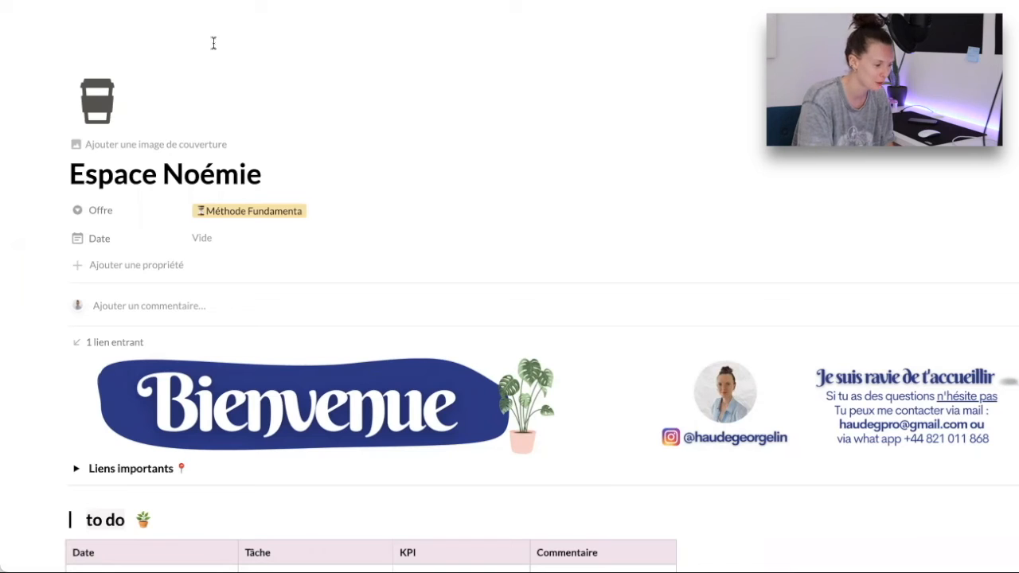
Review the client space page, expand its Liens importants toggle and open the Administratif page.
scroll(309, 320, "down", 1)
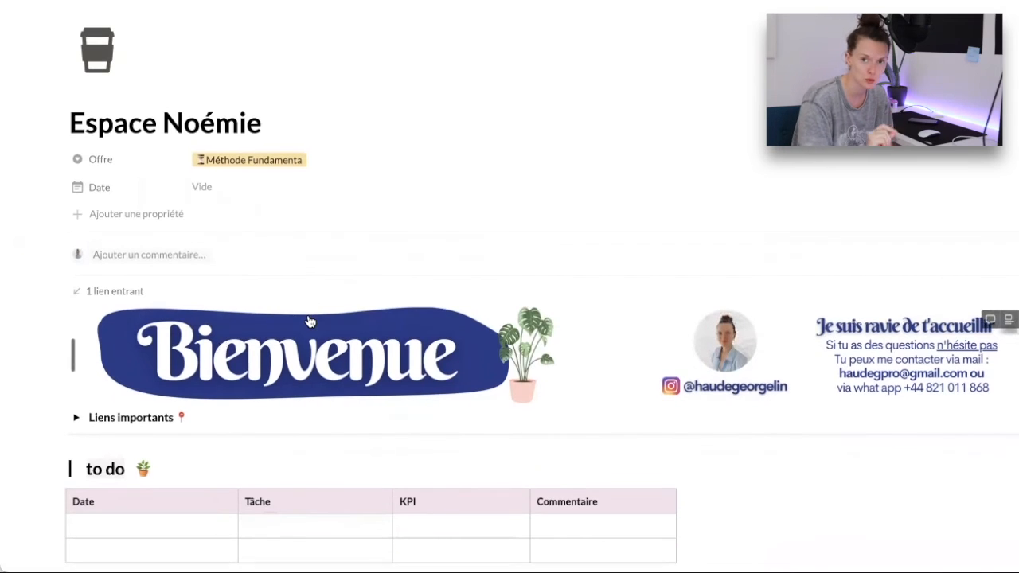
scroll(309, 321, "up", 1)
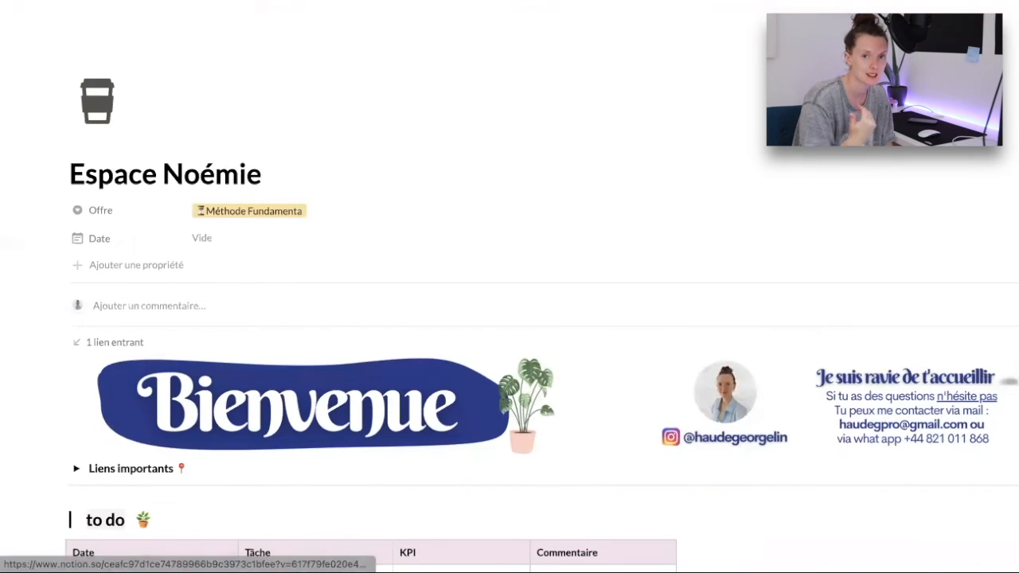
scroll(309, 320, "down", 3)
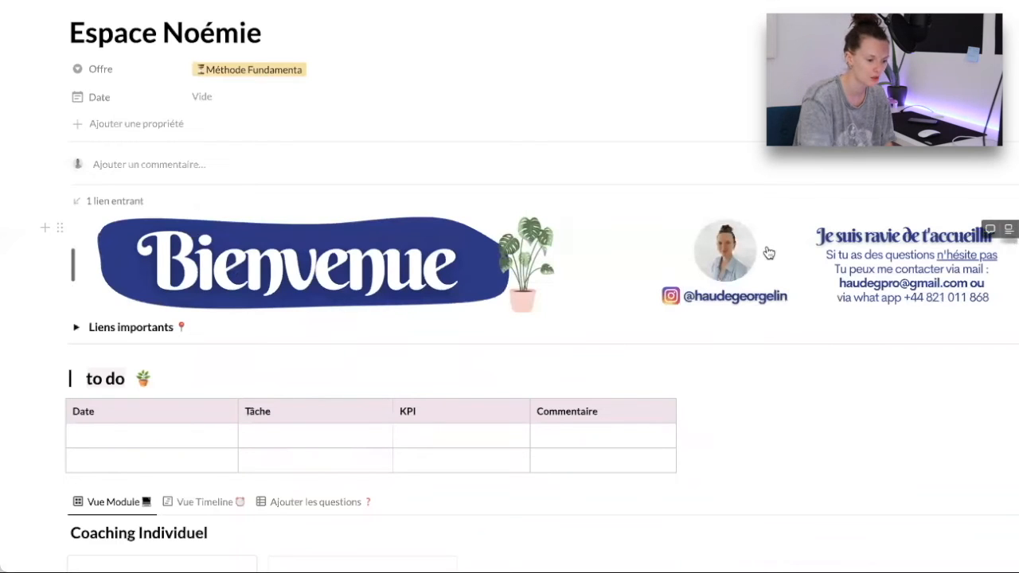
left_click(71, 326)
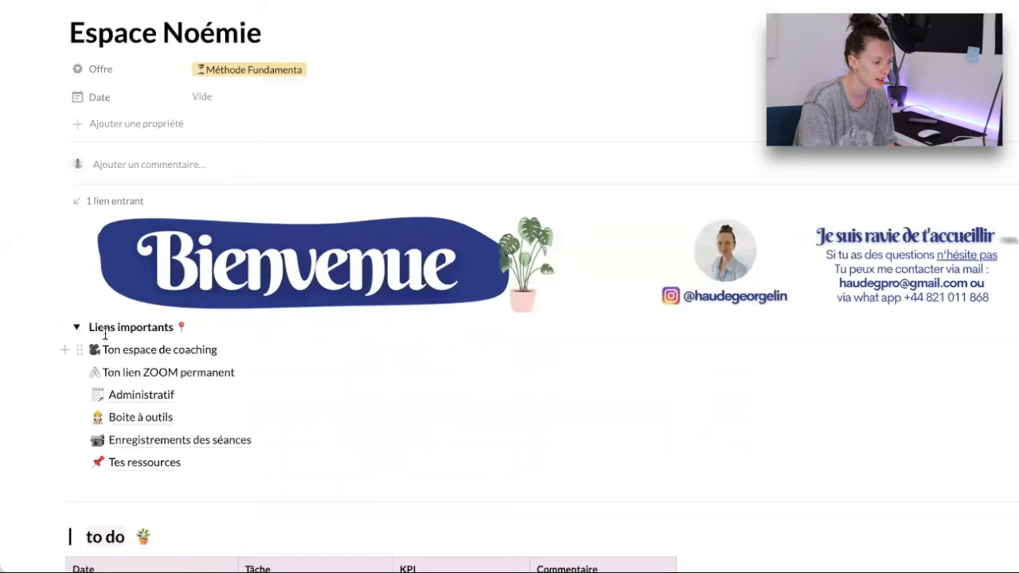
scroll(124, 353, "down", 1)
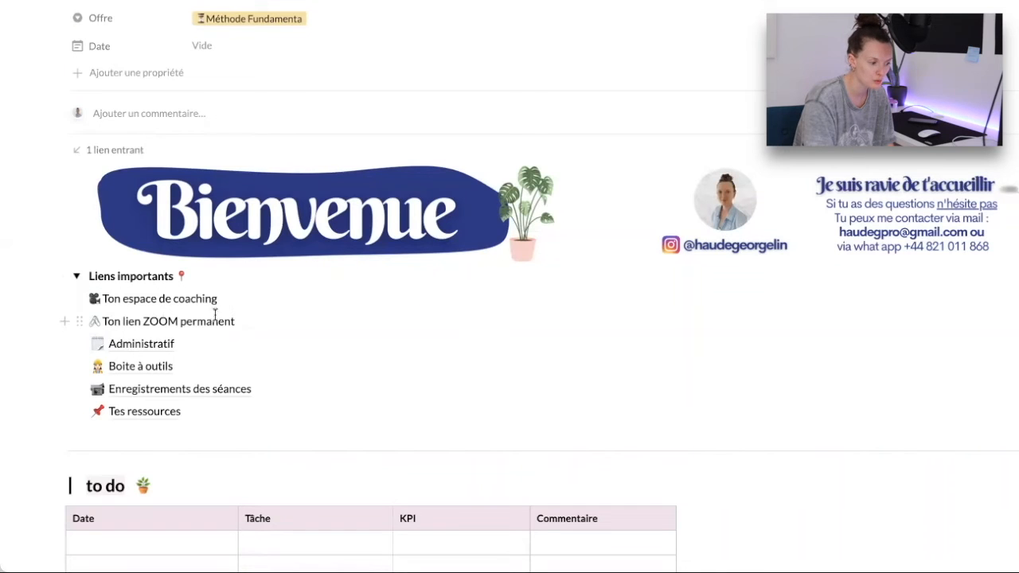
left_click(148, 352)
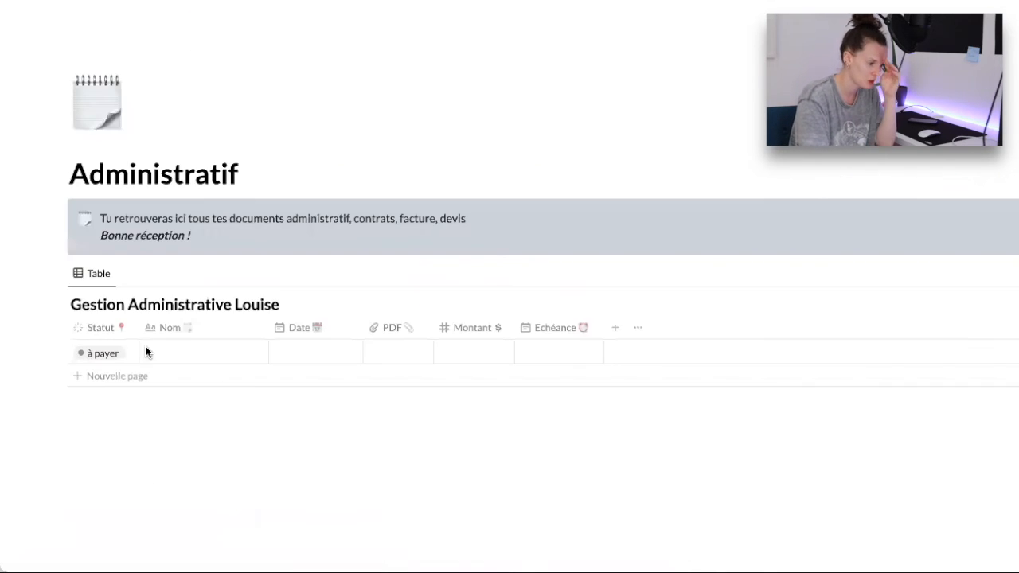
Leave the Administratif page, view the Boite à outils page linked in Liens importants and return to the client space page.
left_click(188, 219)
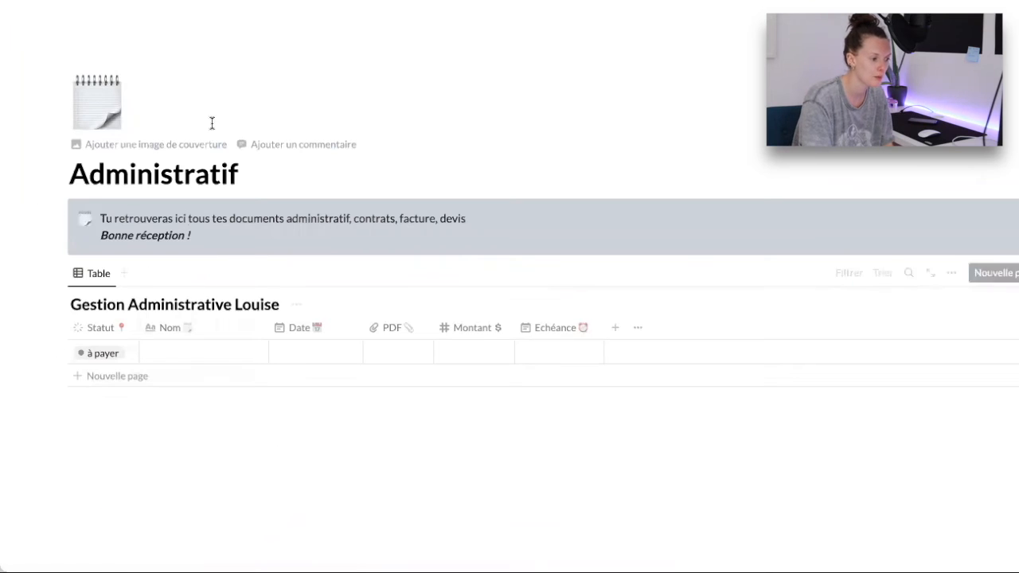
left_click(211, 1)
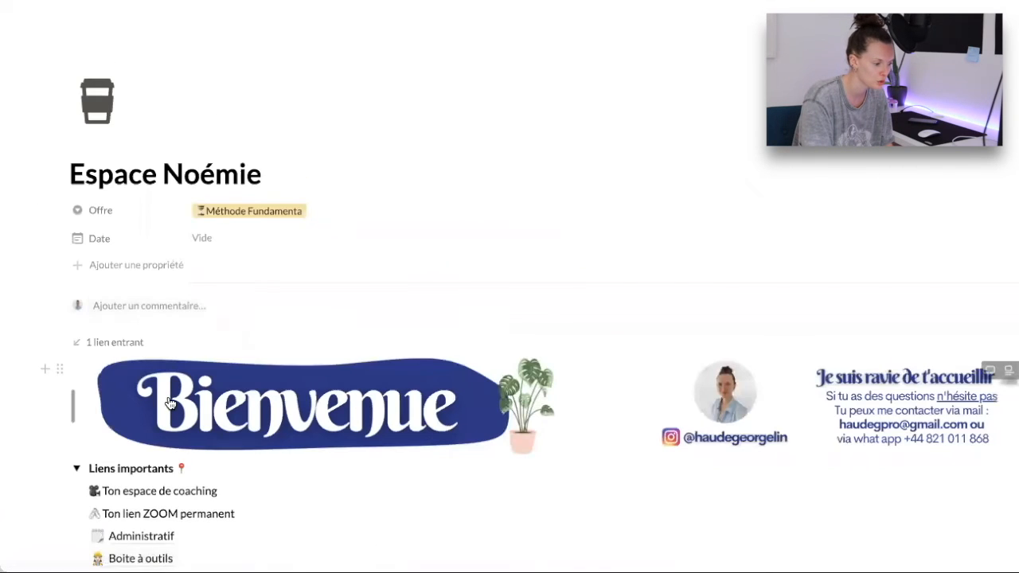
scroll(159, 446, "down", 1)
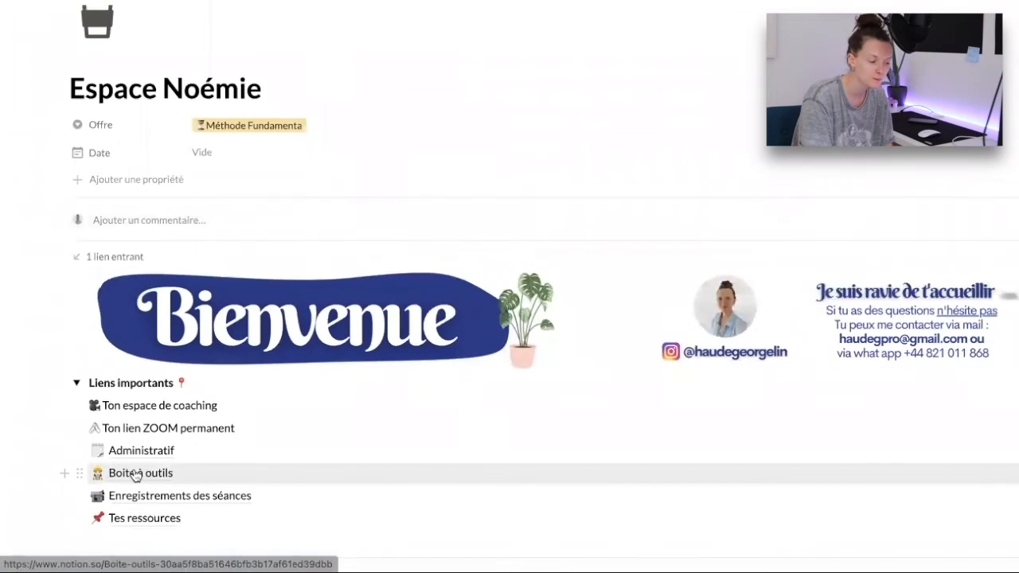
left_click(135, 476)
left_click(346, 336)
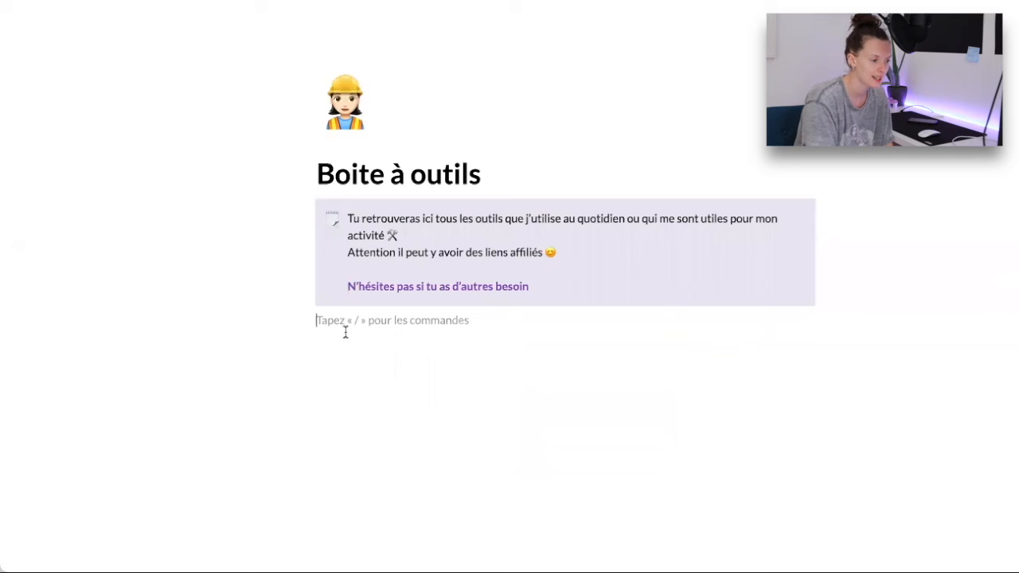
left_click(264, 1)
scroll(182, 473, "down", 3)
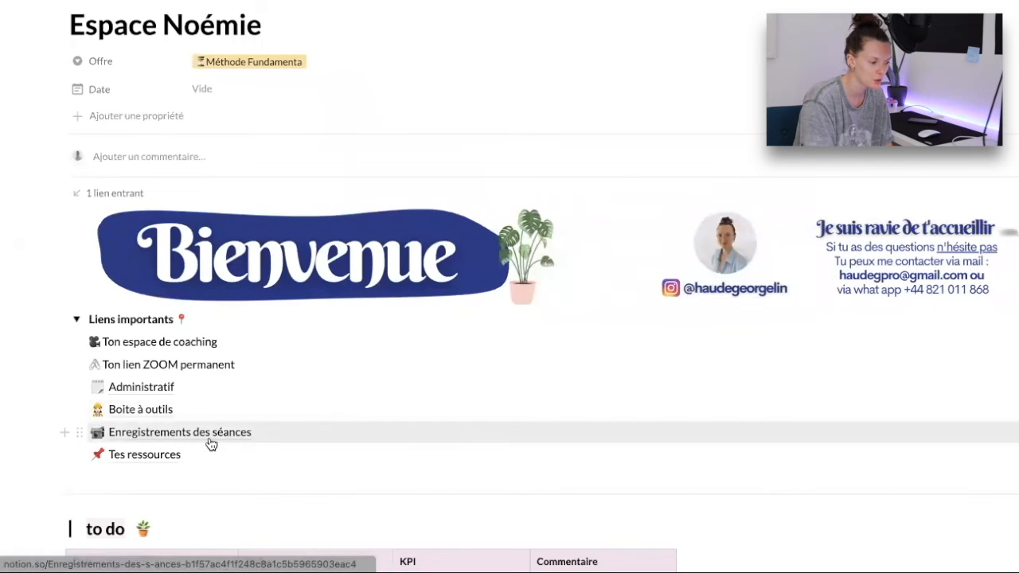
Insert a session with the Nouvelle séance + date button on the Enregistrements des séances page, expand its toggle and return to the client space.
left_click(211, 439)
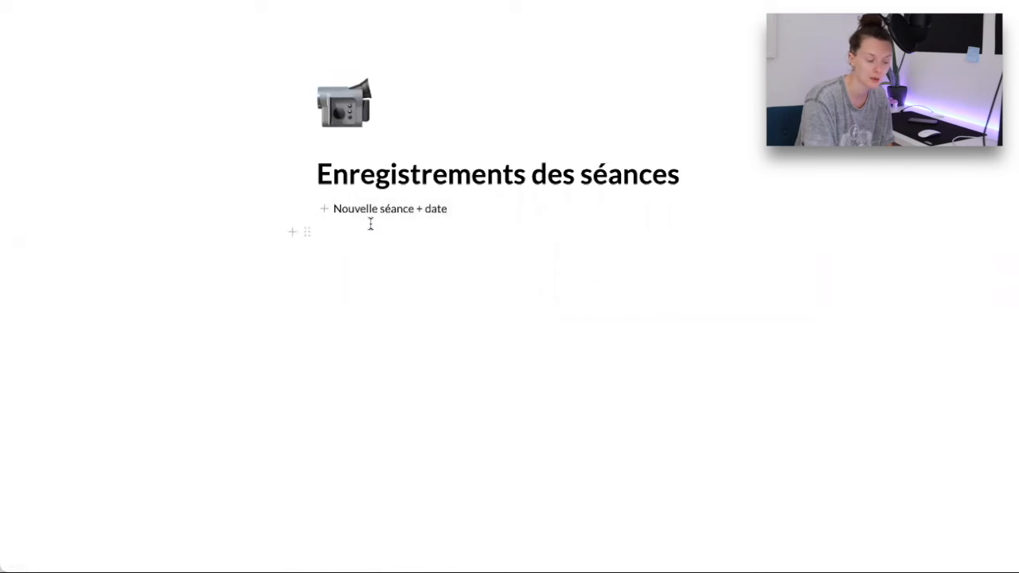
left_click(441, 220)
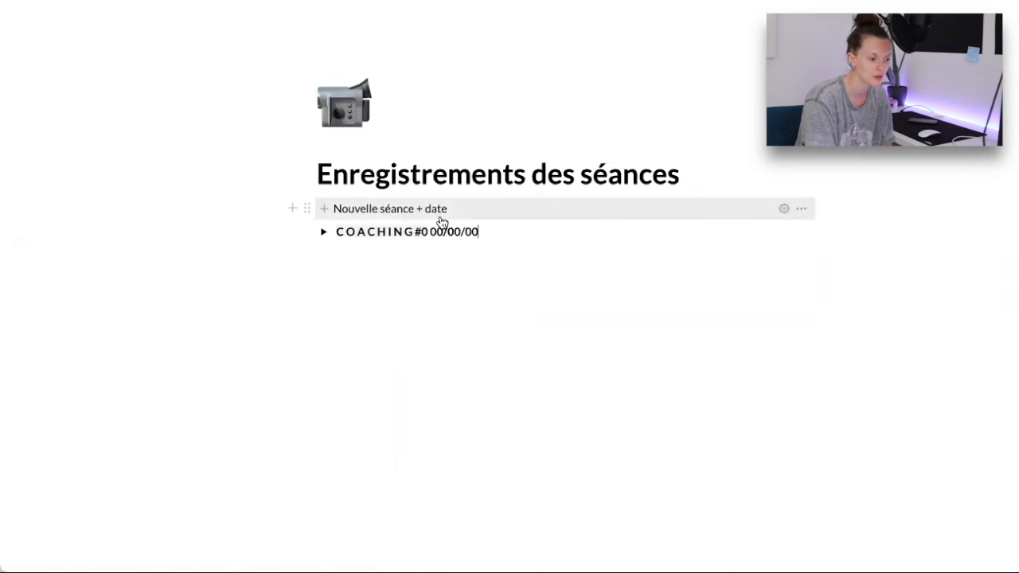
left_click(324, 231)
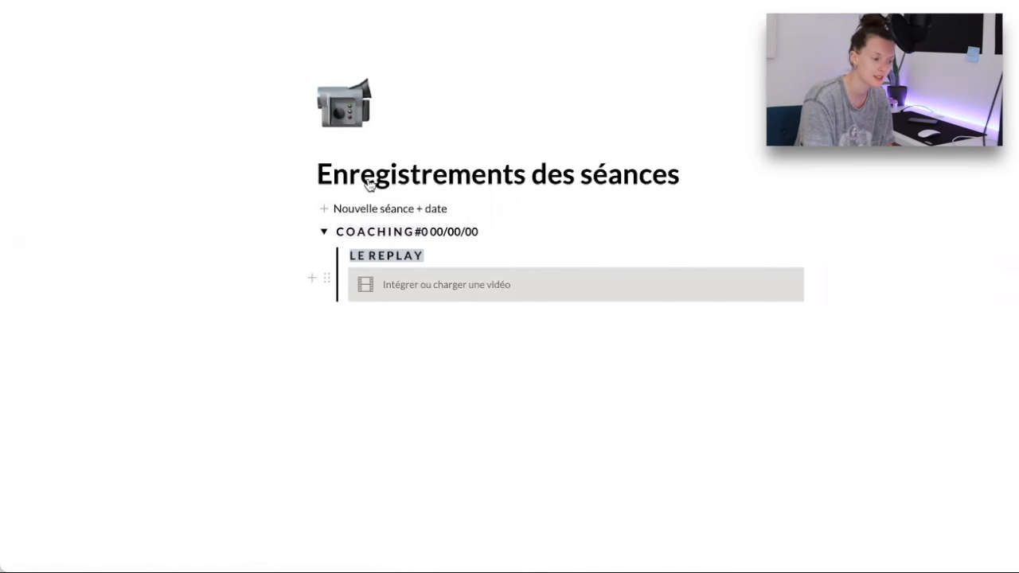
key("super+bracketleft")
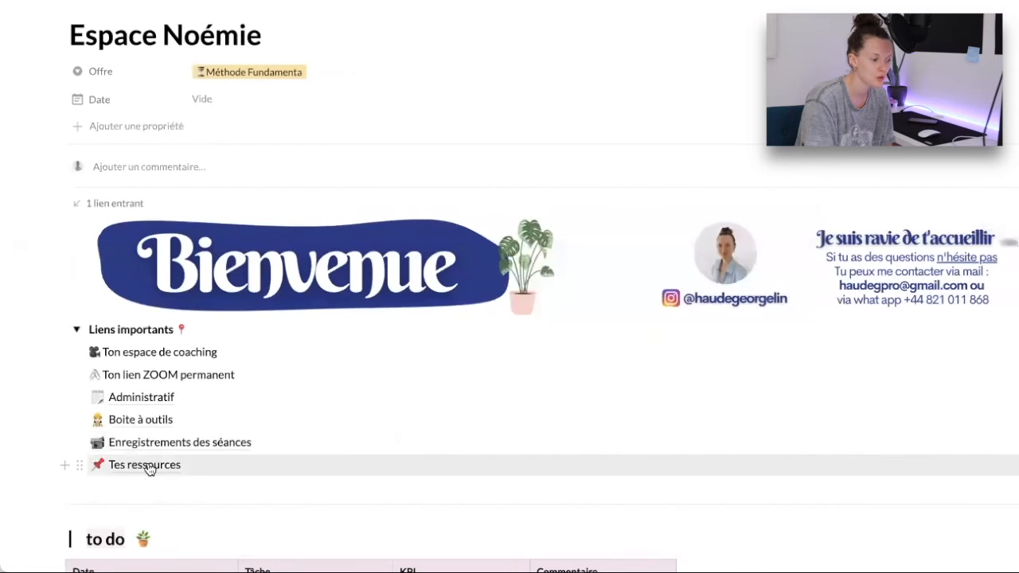
Open the Nouveau Module template of the Coaching Individuel database for editing.
scroll(250, 409, "down", 5)
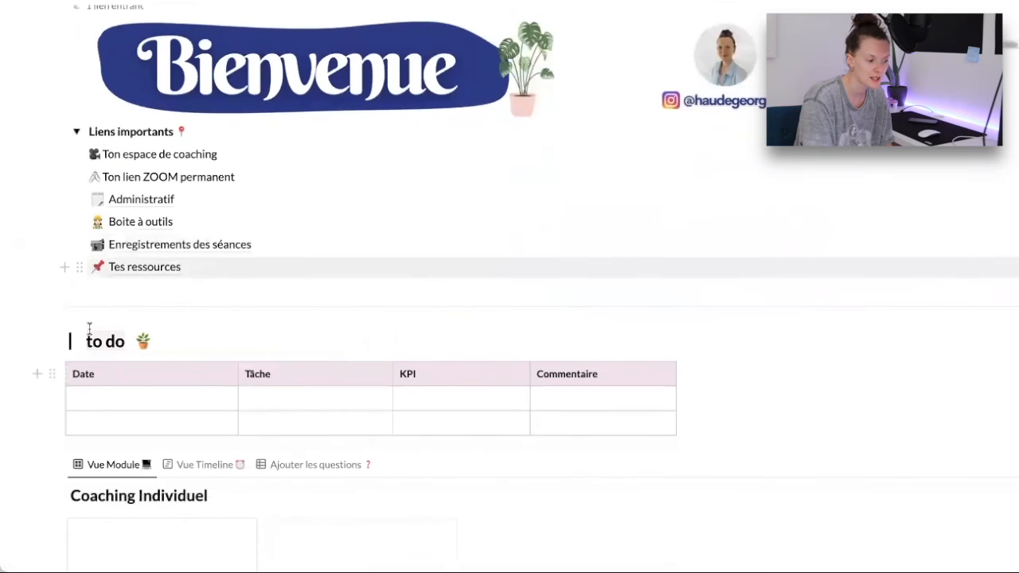
scroll(161, 389, "down", 5)
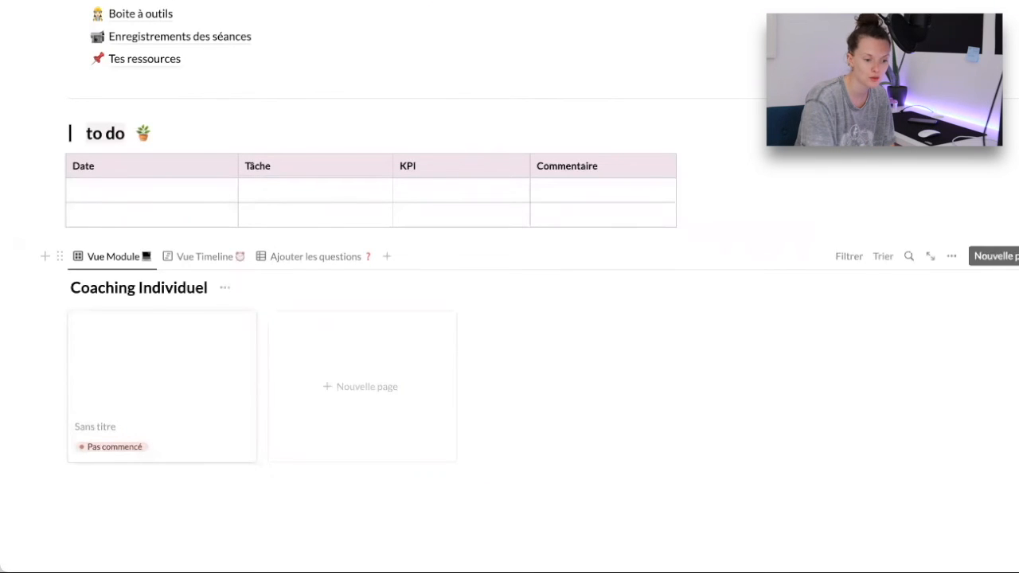
left_click(1016, 256)
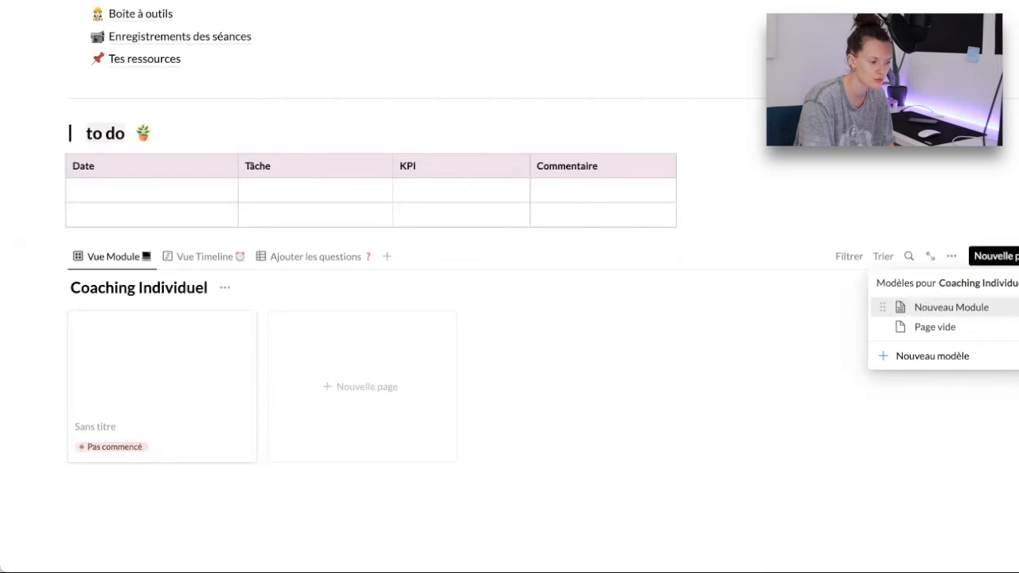
left_click(1017, 307)
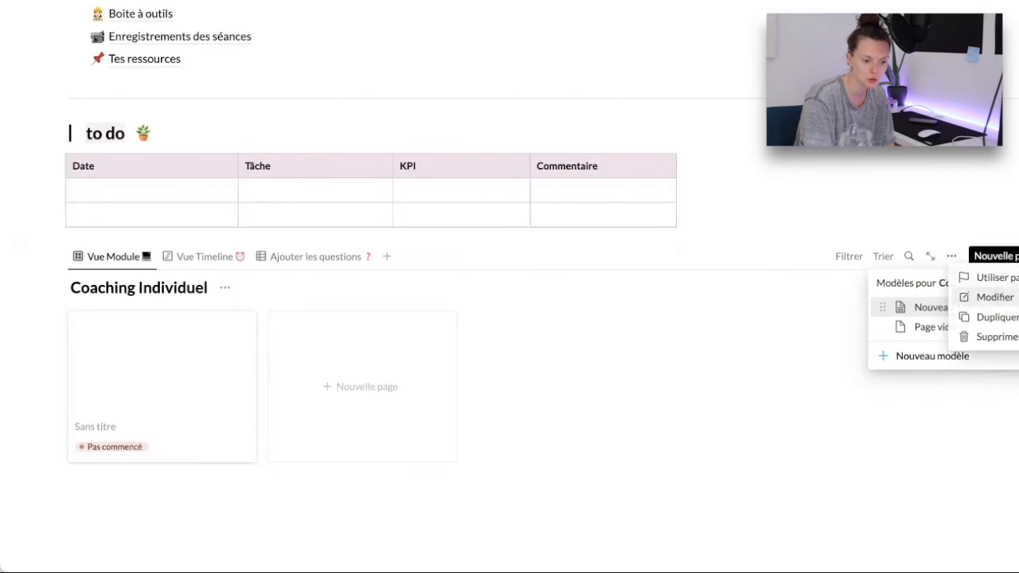
left_click(1009, 297)
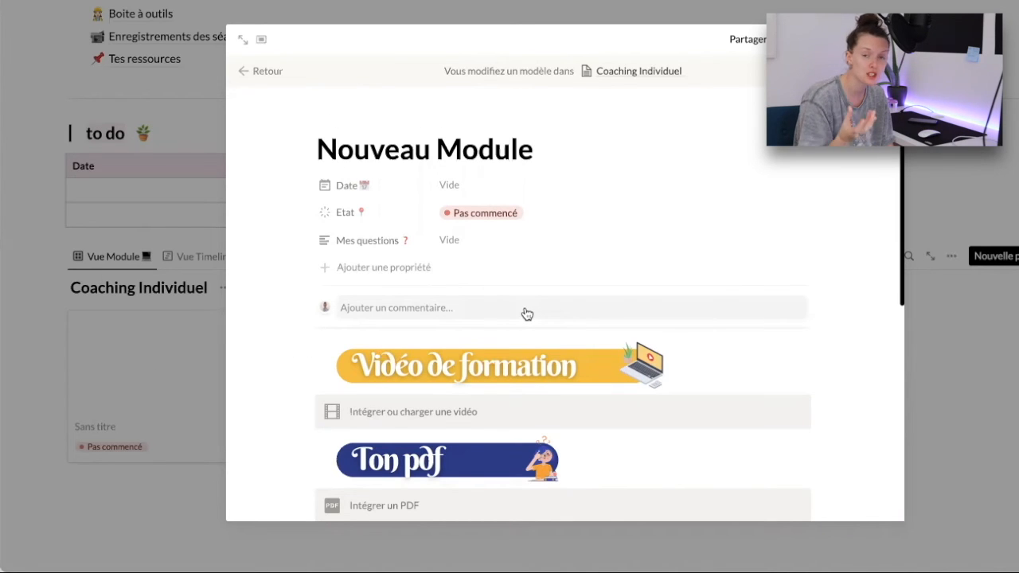
Examine the Nouveau Module template's properties and its video, PDF, resources, notes and to-do sections.
scroll(526, 314, "down", 1)
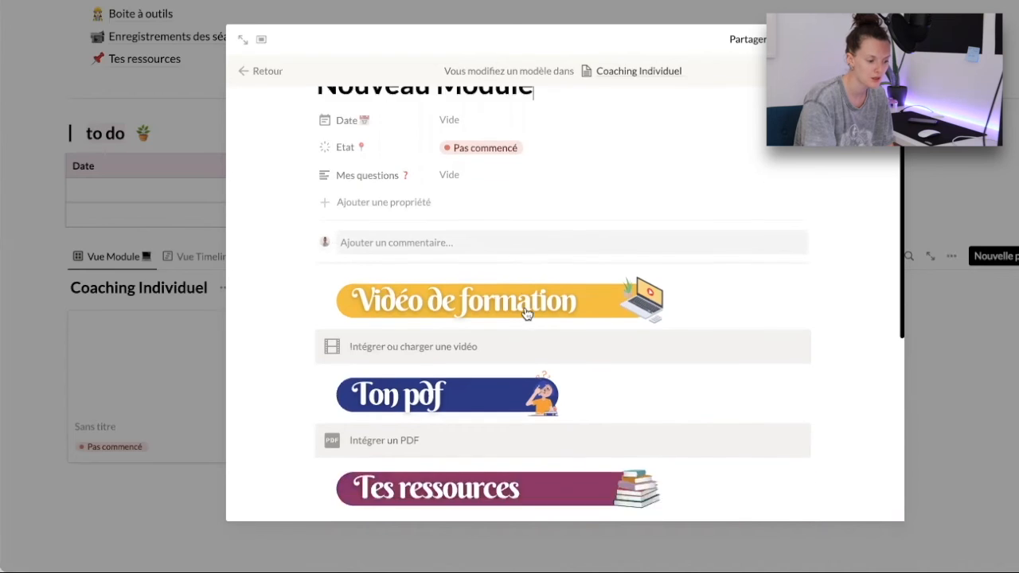
scroll(526, 314, "down", 5)
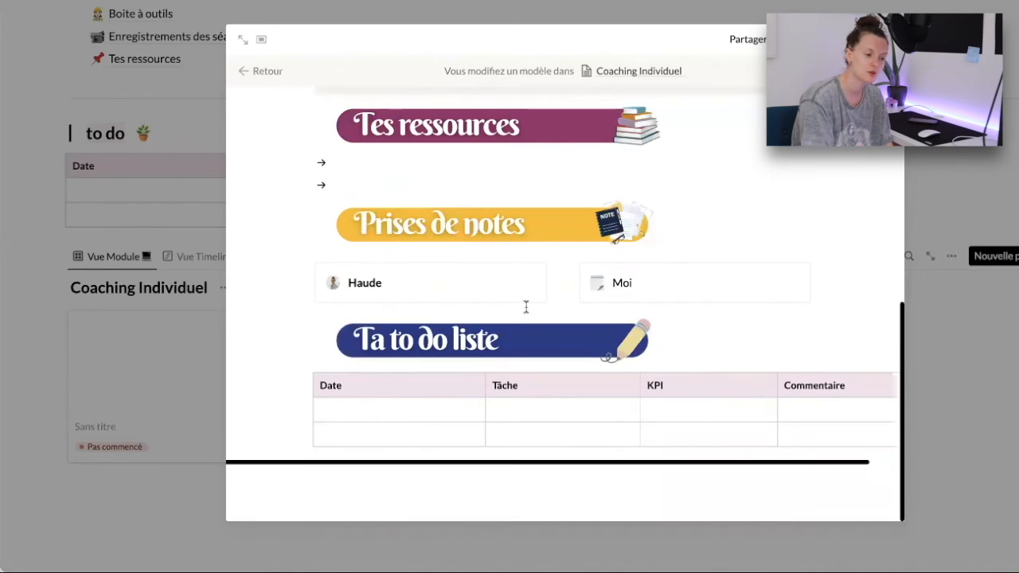
scroll(526, 307, "up", 4)
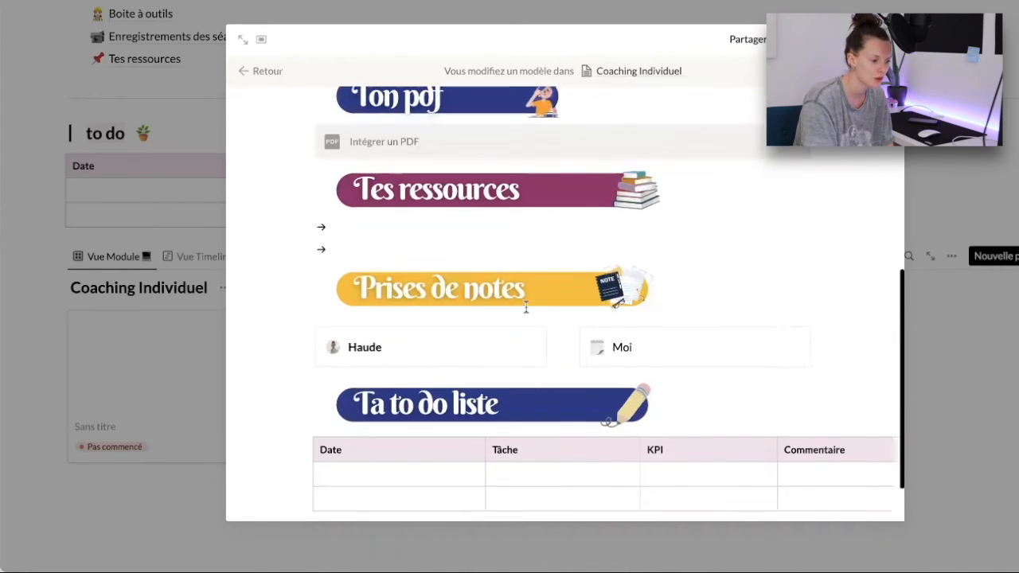
scroll(543, 257, "up", 3)
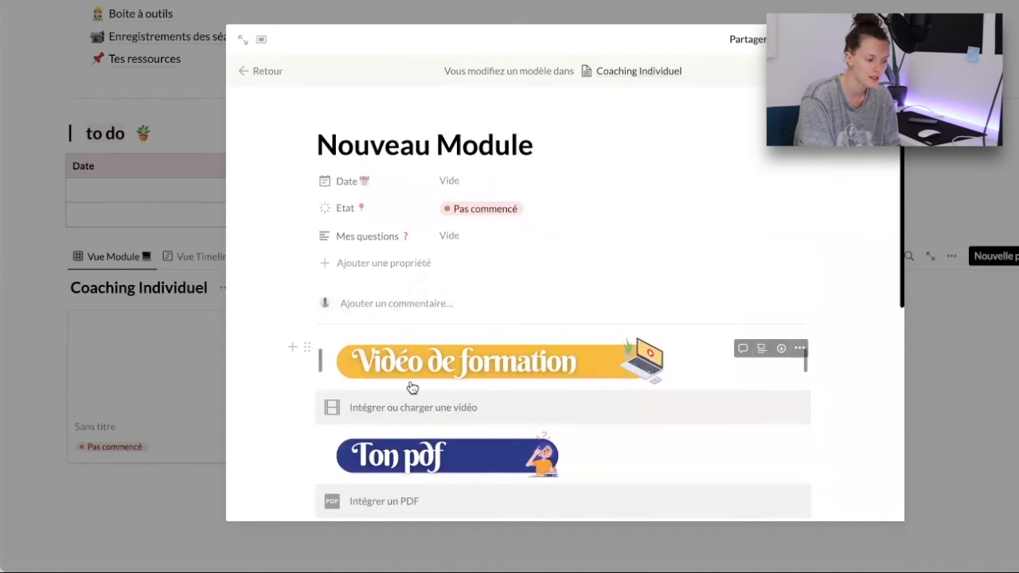
scroll(494, 410, "down", 1)
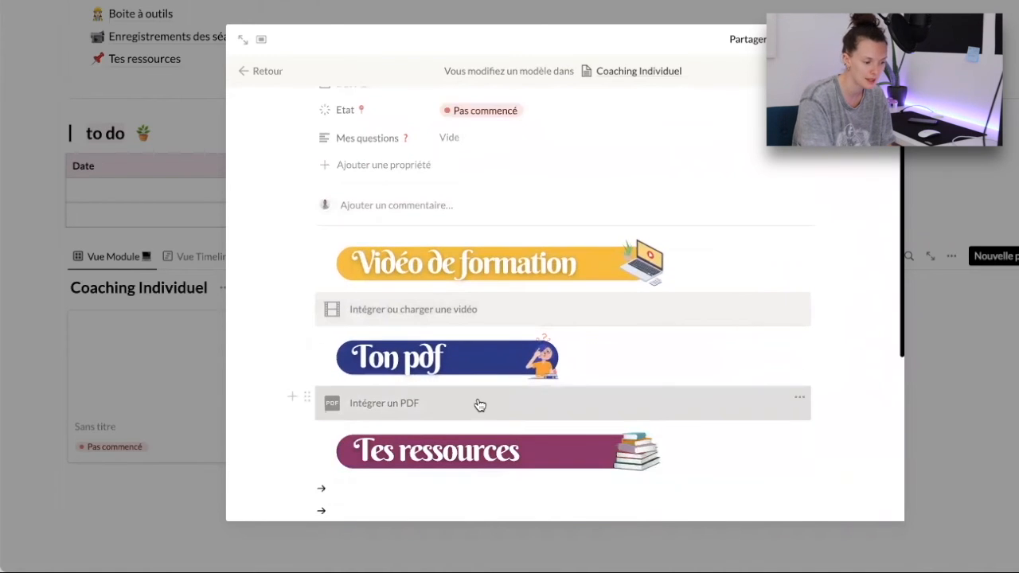
scroll(477, 405, "down", 1)
scroll(448, 388, "down", 1)
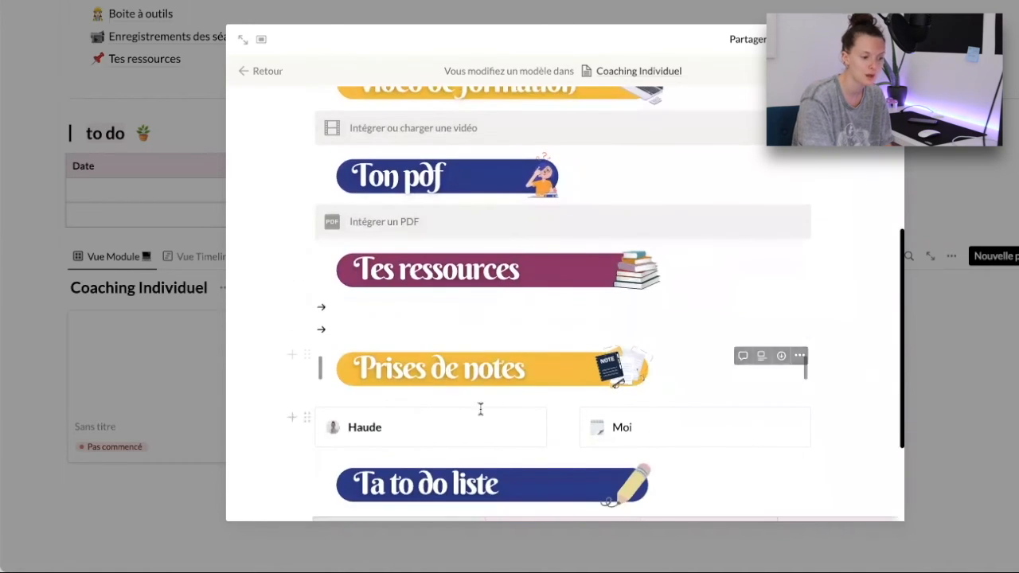
scroll(650, 438, "down", 2)
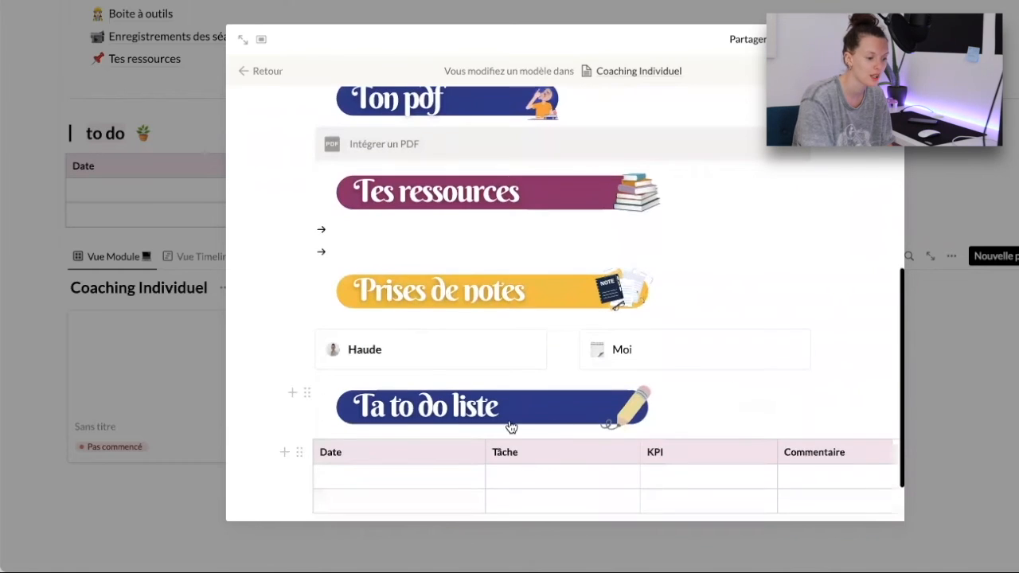
Close the template, create a Coaching Individuel page from the Nouveau Module template and start its title with "Coaching 24/".
left_click(140, 500)
left_click(332, 378)
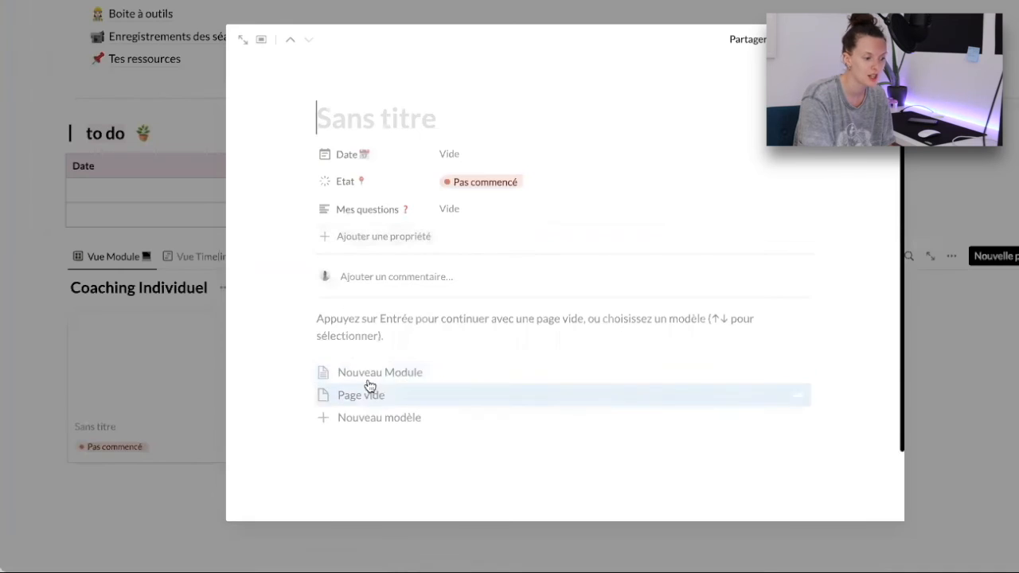
left_click(409, 374)
type("Coa")
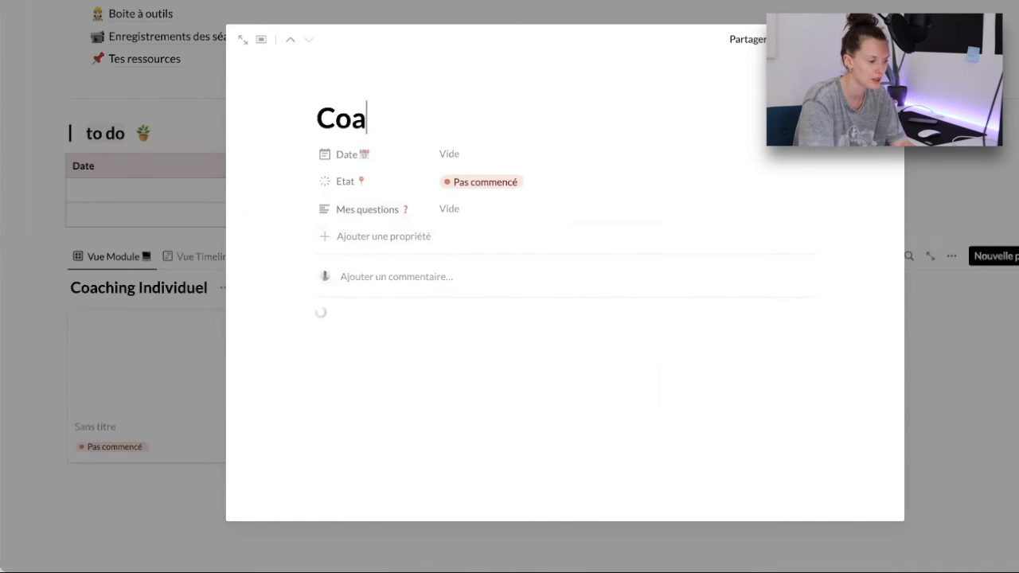
type("ching 24/08")
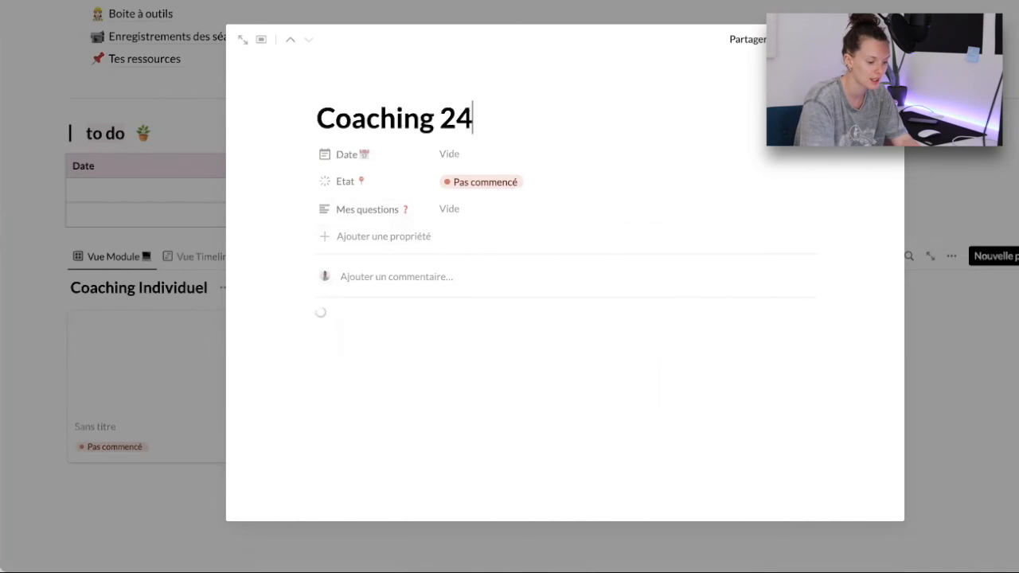
key("BackSpace")
key("BackSpace")
Set the new page's Date to 24/08/2022 and Etat to En cours, and complete its title as "Coaching 24/08".
left_click(471, 154)
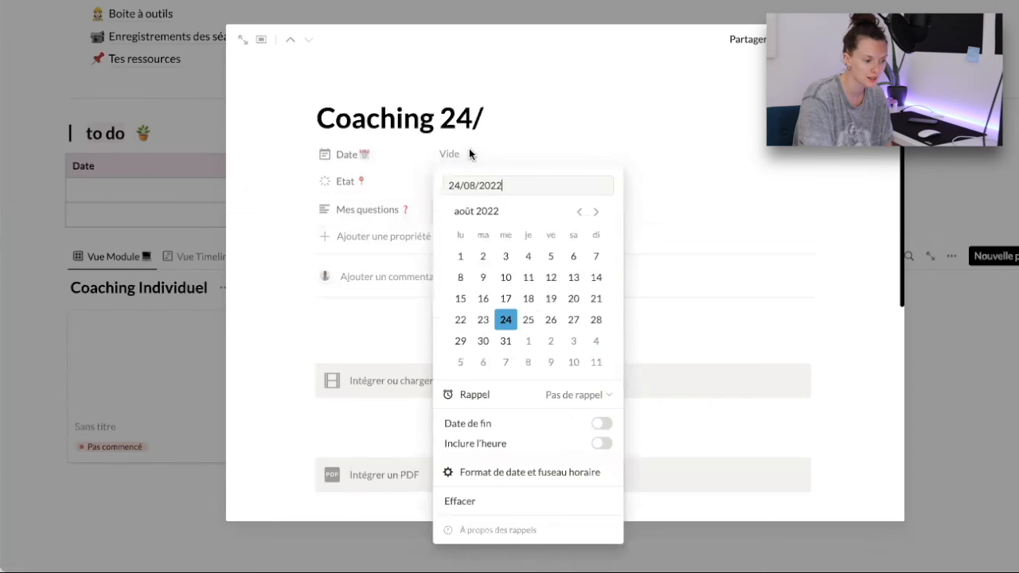
left_click(504, 322)
left_click(405, 232)
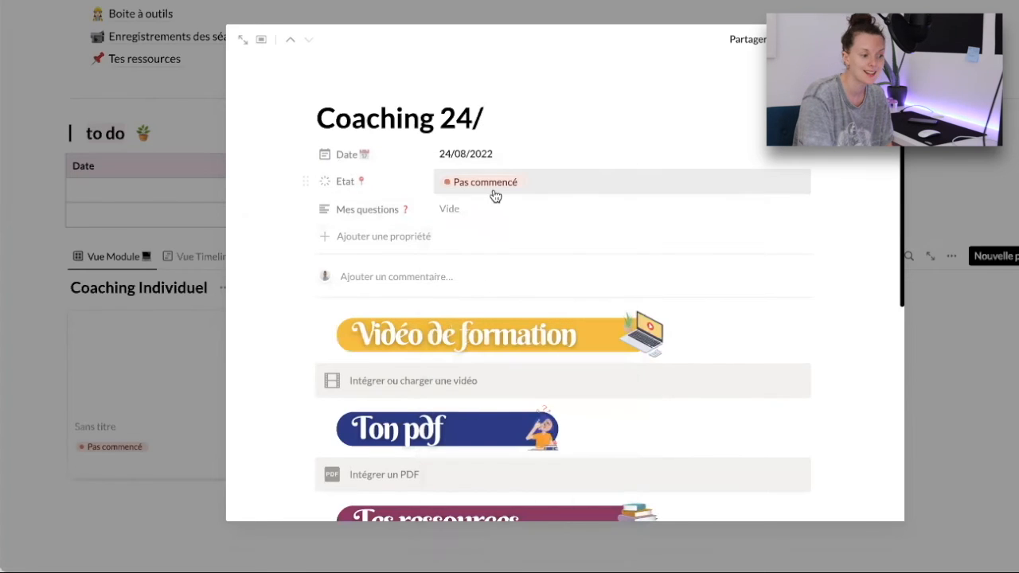
left_click(494, 195)
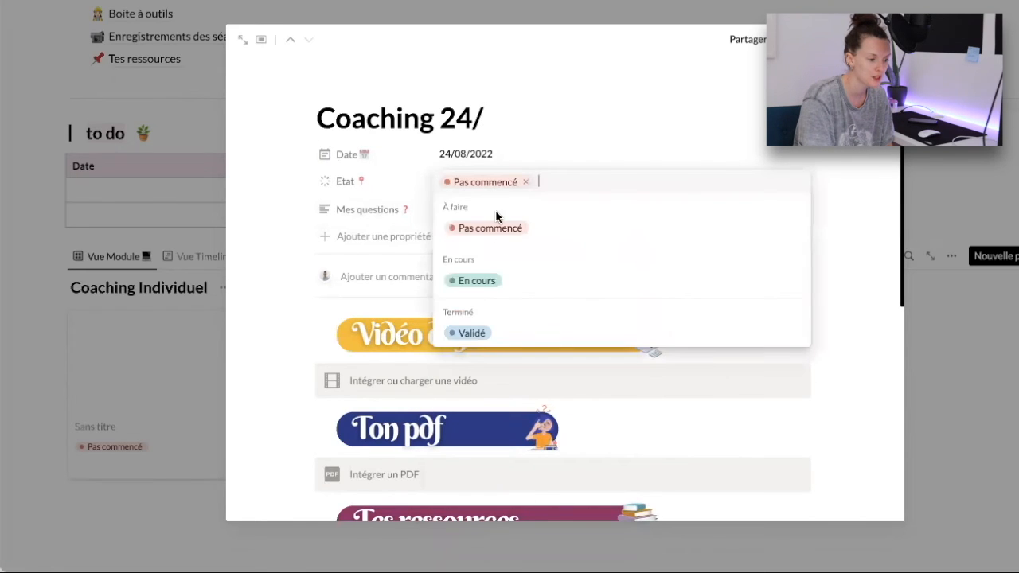
left_click(504, 279)
type("08")
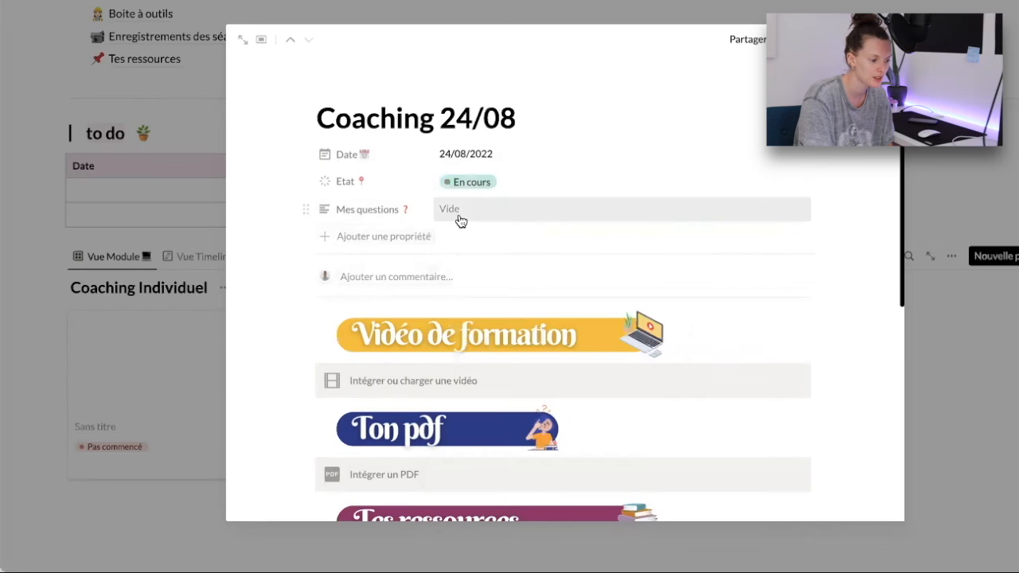
Review the Coaching 24/08 page's sections down to the Ta to do liste table and close the page.
scroll(478, 303, "down", 2)
scroll(492, 334, "down", 2)
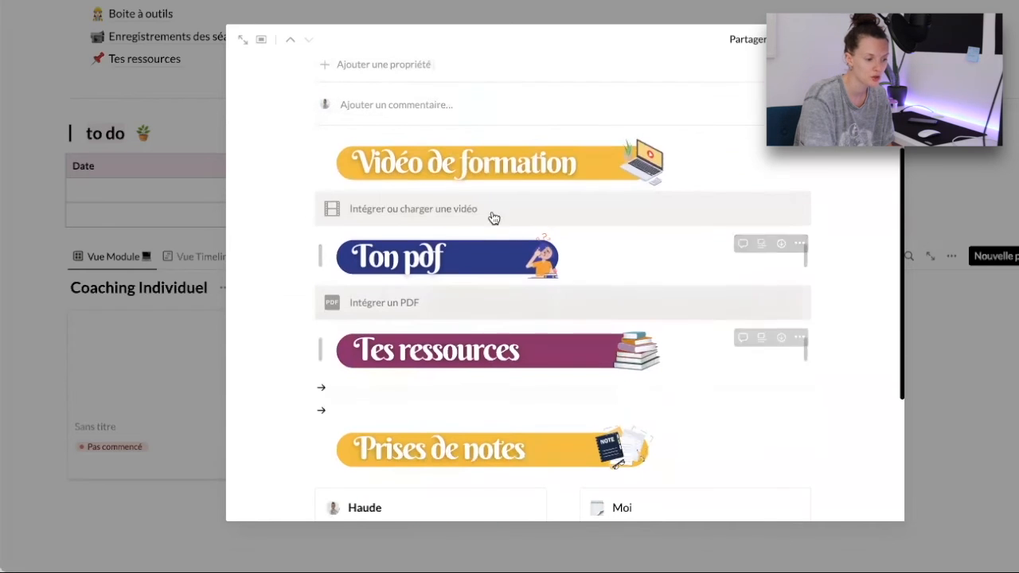
scroll(414, 296, "down", 3)
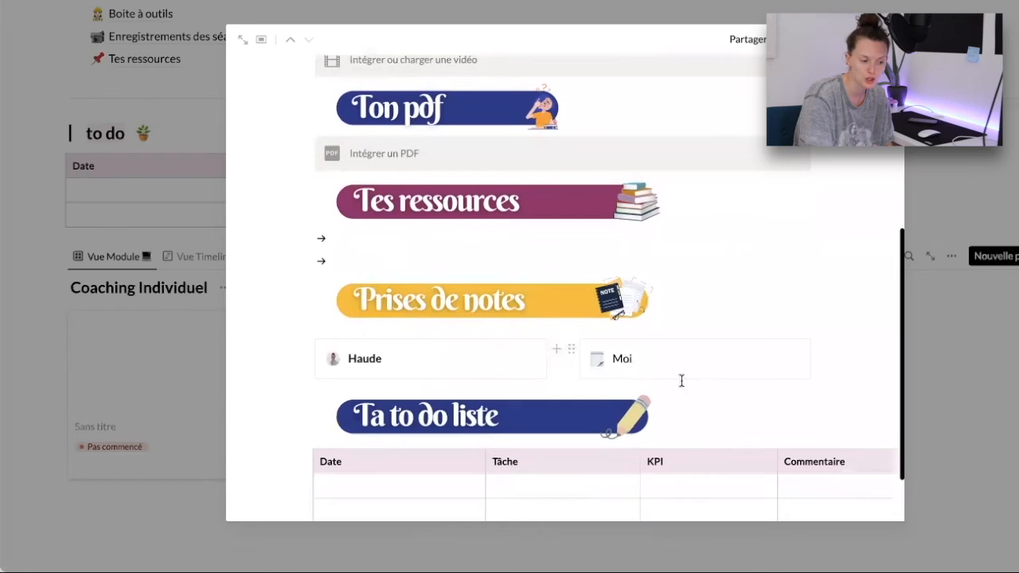
scroll(687, 381, "down", 2)
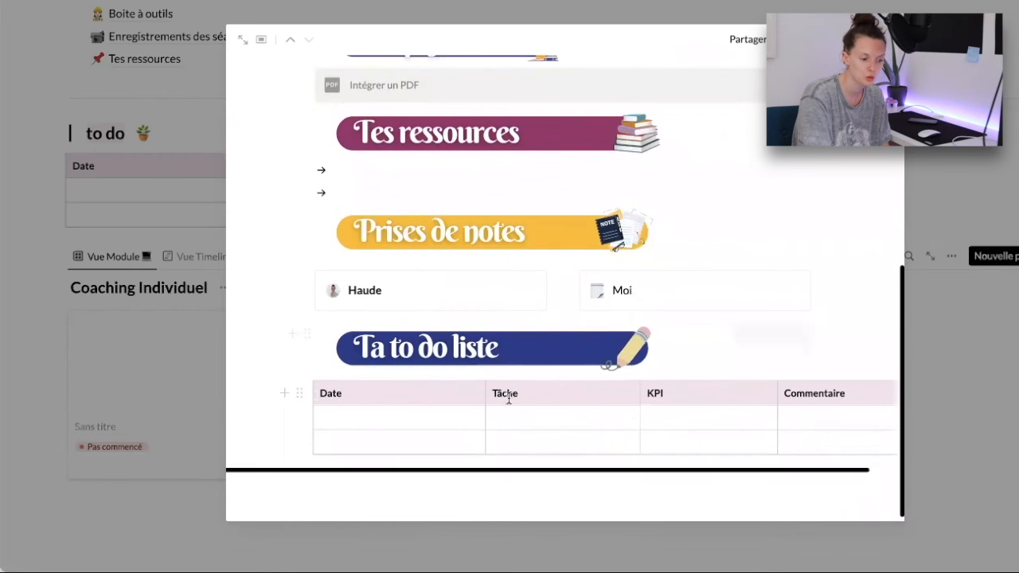
left_click(297, 390)
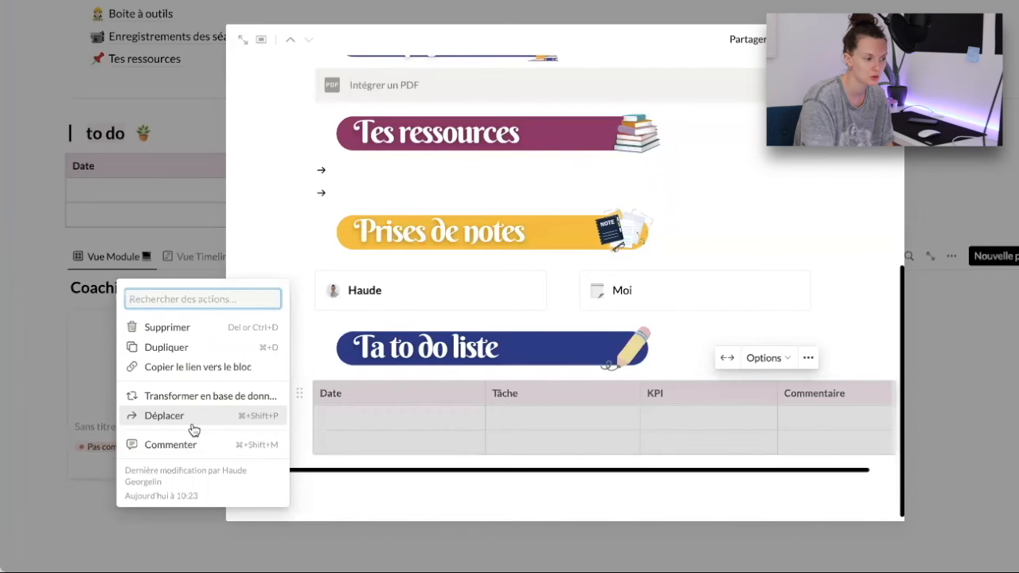
left_click(91, 511)
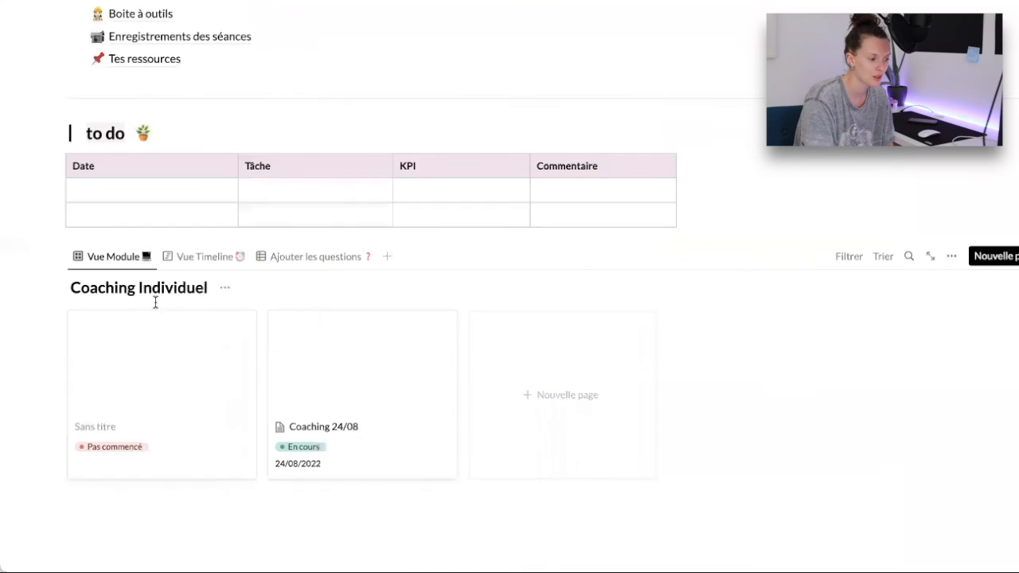
Move the client space page's to do table into the untitled Coaching Individuel card.
scroll(154, 302, "up", 1)
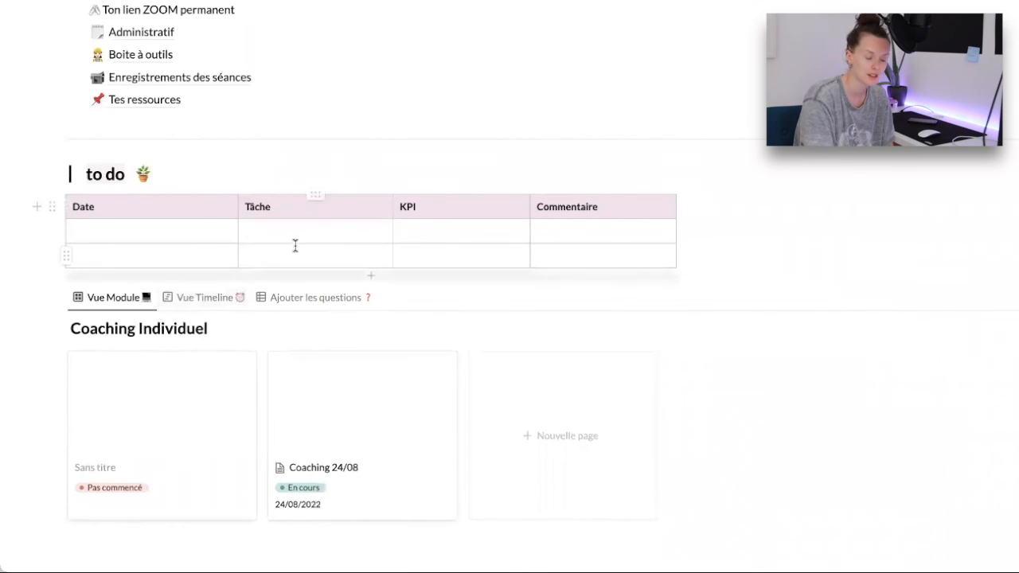
left_click_drag(56, 206, 128, 415)
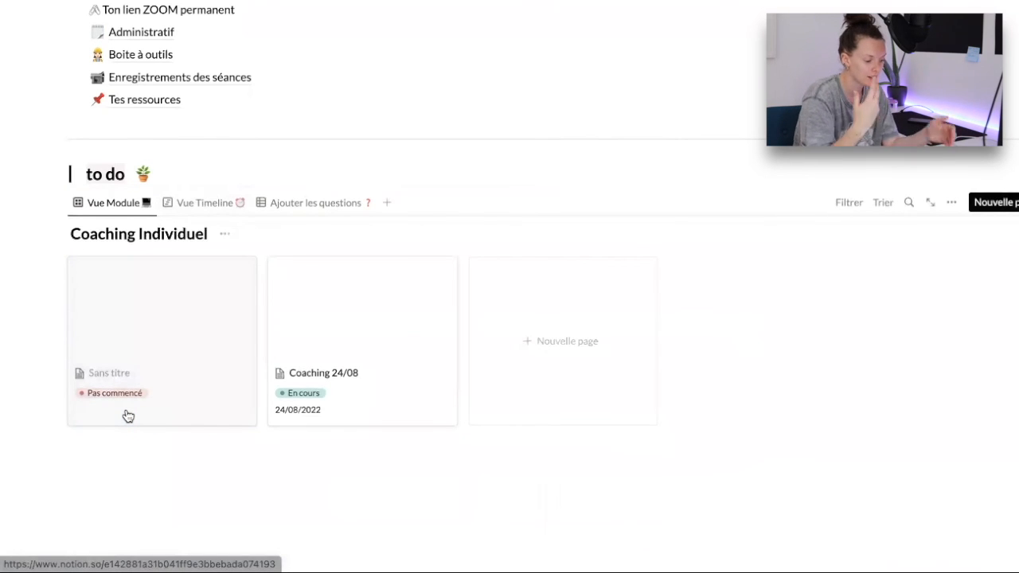
Undo the move of the to do table and collapse the Liens importants toggle on the client space page.
key("ctrl+z")
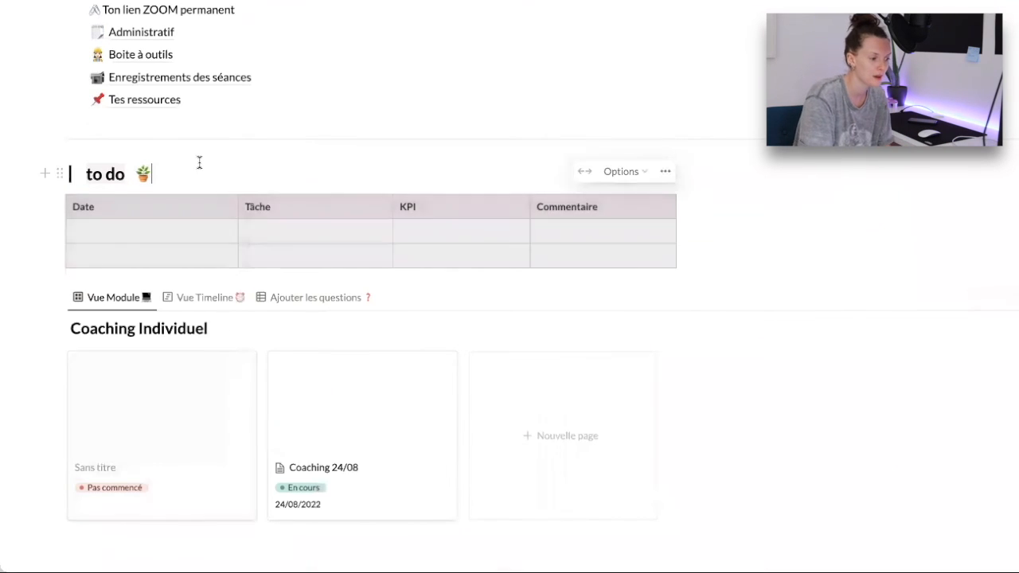
scroll(247, 222, "up", 1)
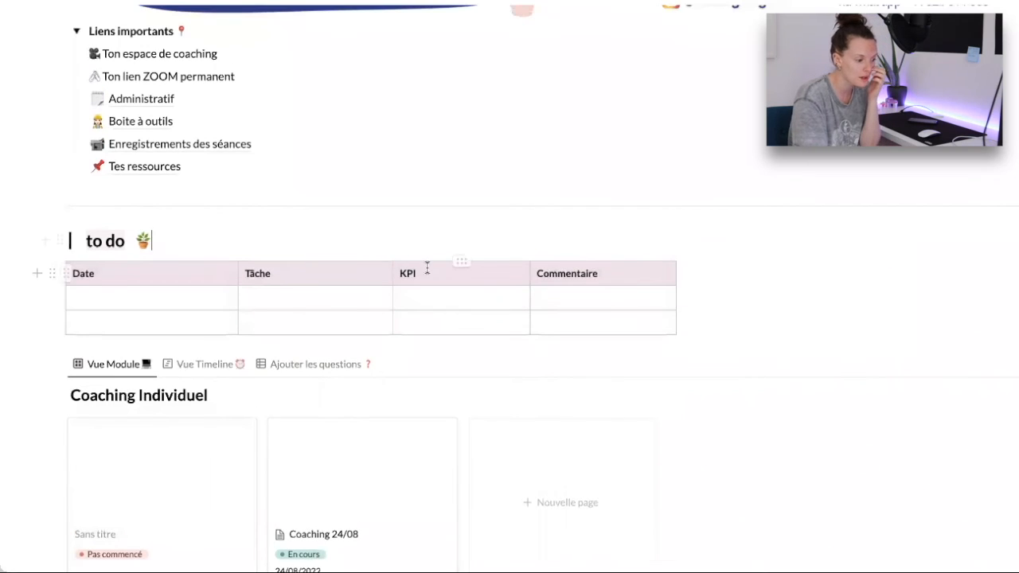
scroll(810, 364, "down", 1)
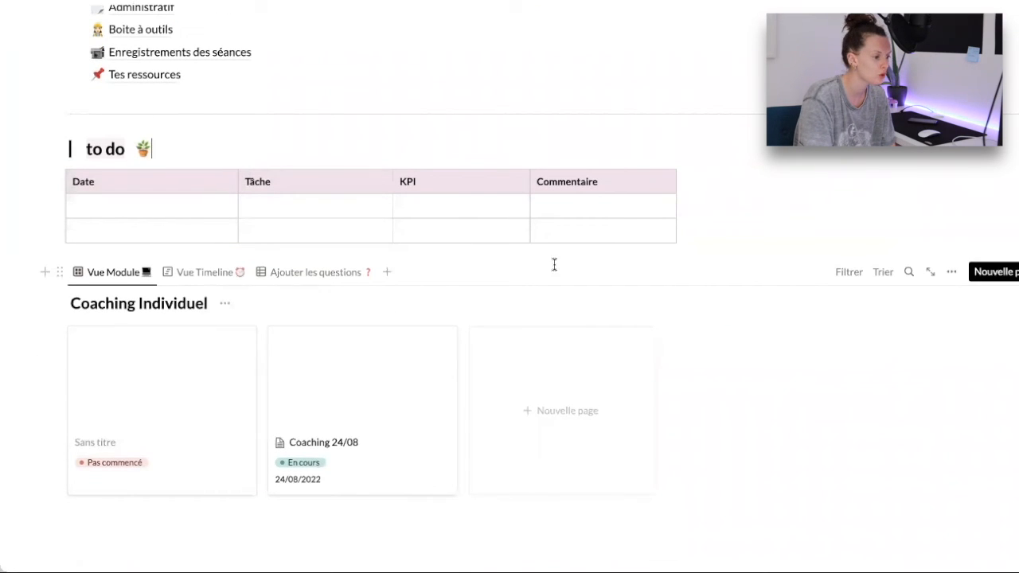
scroll(553, 263, "up", 2)
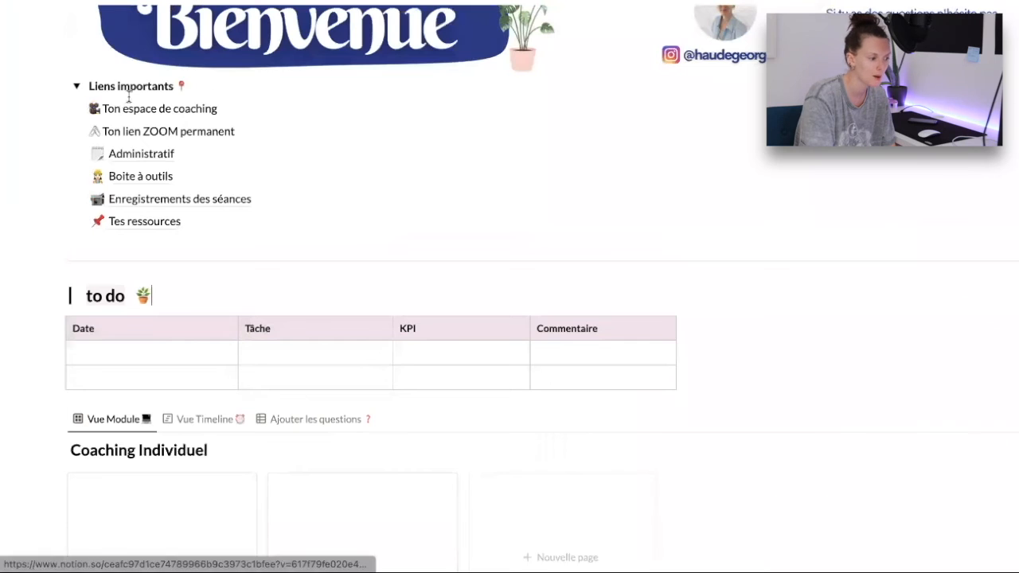
left_click(76, 85)
scroll(541, 238, "down", 1)
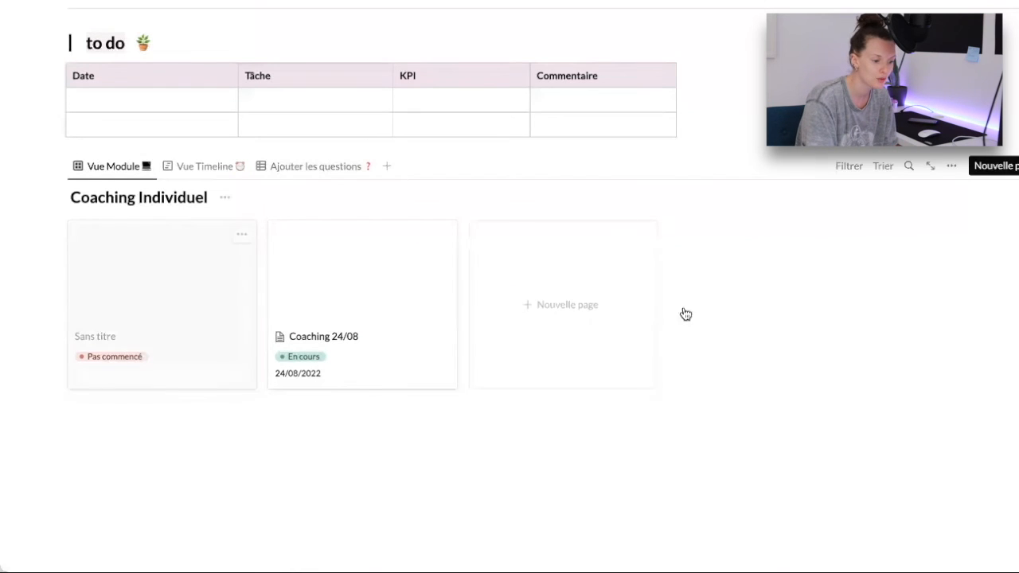
Create a new template in the Coaching Individuel database and title it "Nouveau Coaching".
left_click(1005, 166)
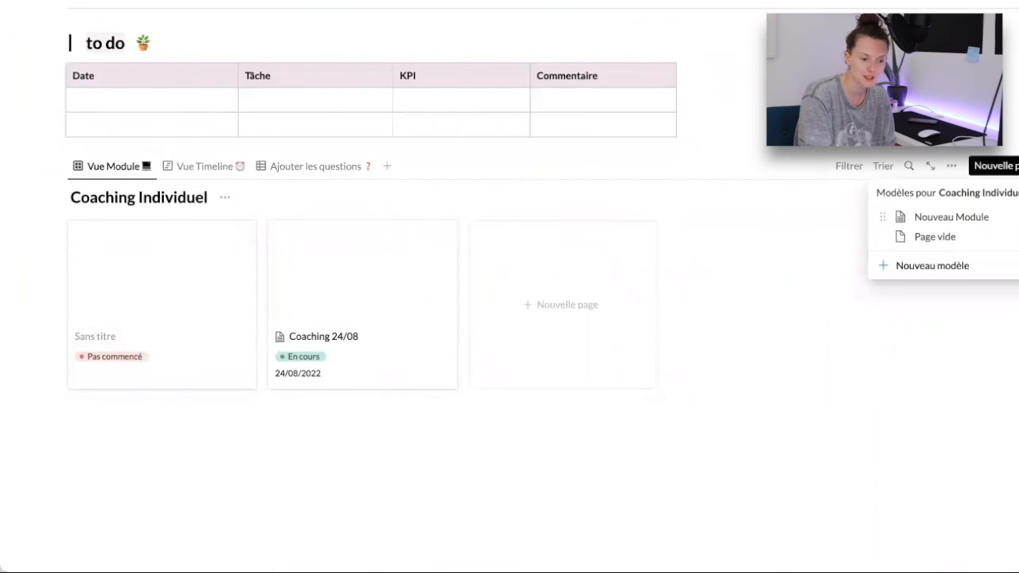
left_click(931, 265)
left_click(391, 352)
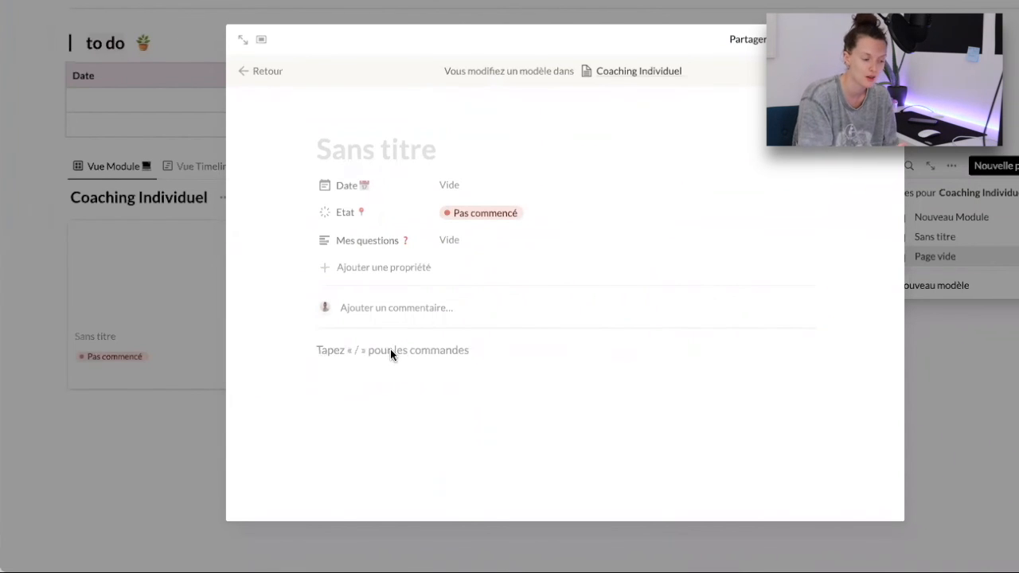
left_click(389, 153)
type("Nouve")
key("BackSpace")
key("BackSpace")
key("BackSpace")
type("ouveau ")
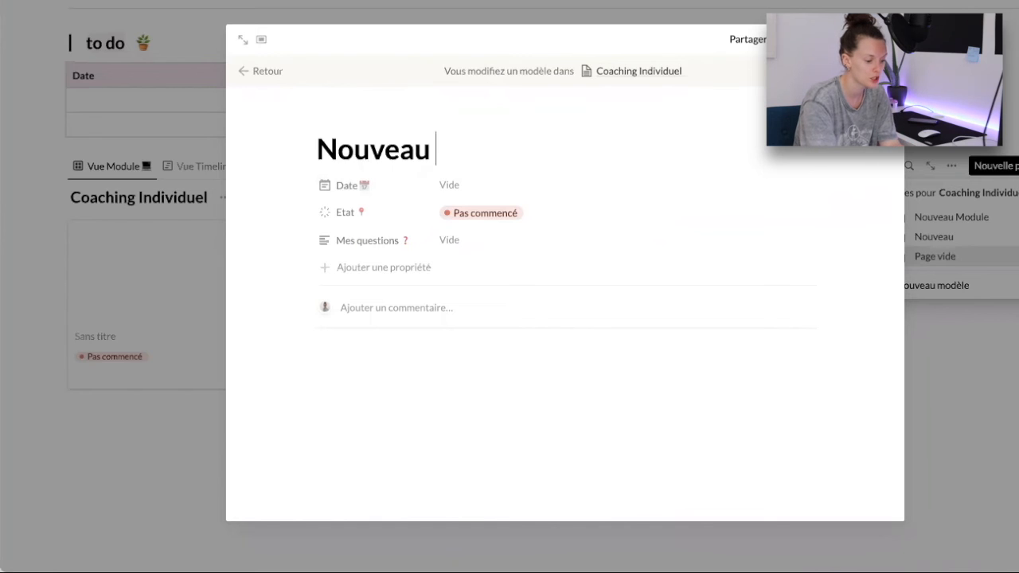
type("Coaching")
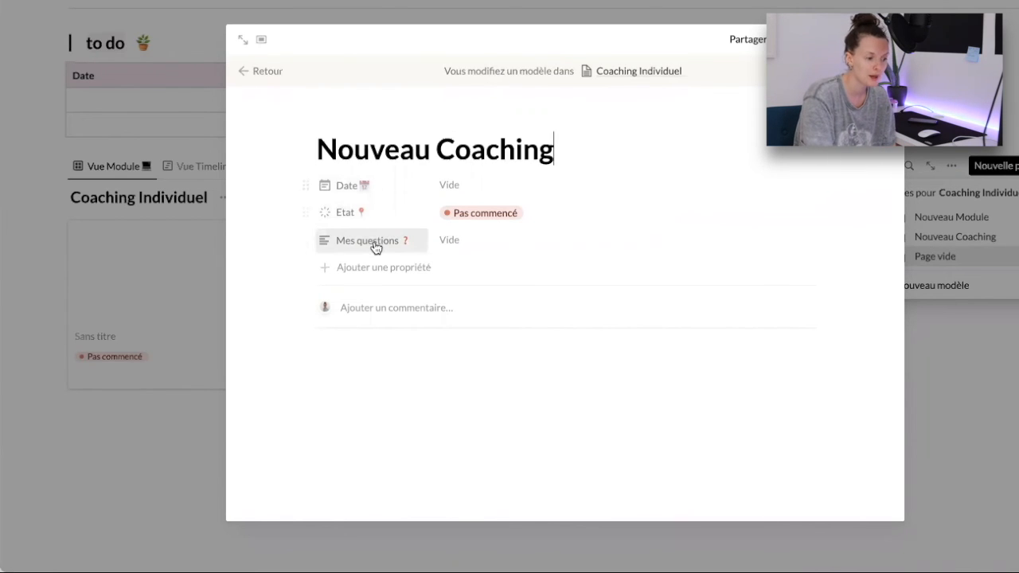
key("Return")
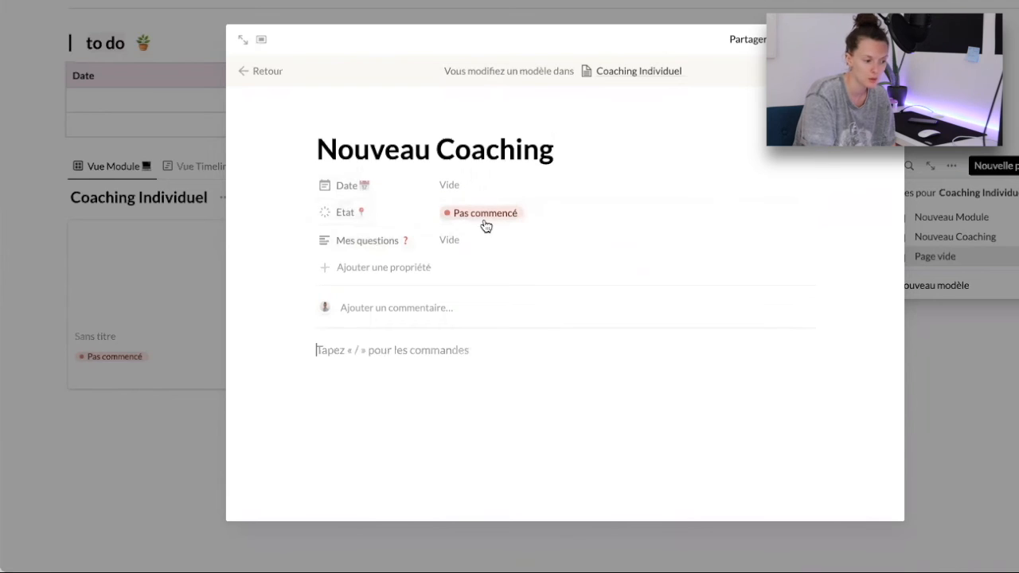
Set the Nouveau Coaching template's Etat to En cours, and open and close its Date calendar without picking a date.
left_click(486, 226)
left_click(509, 314)
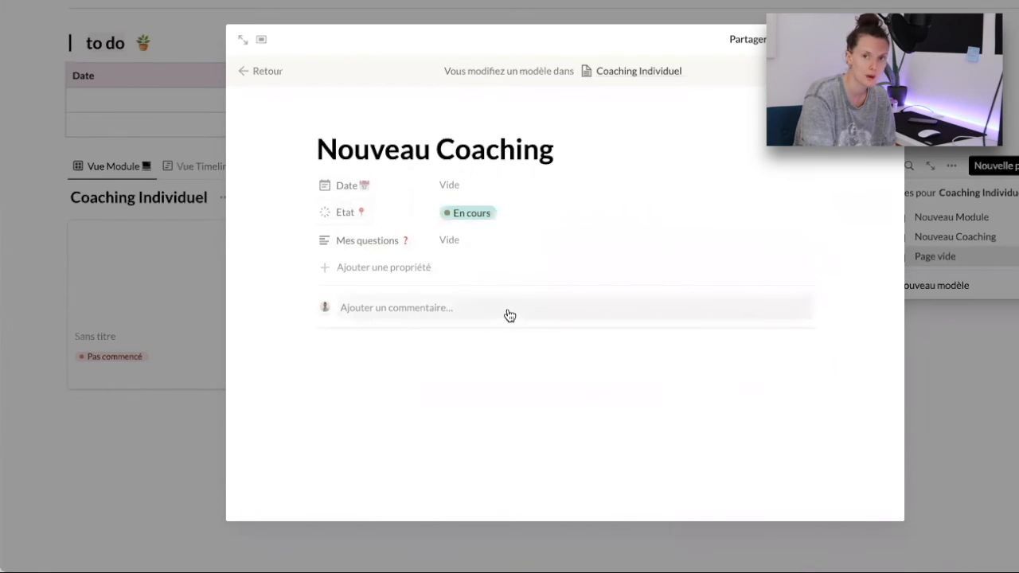
left_click(461, 186)
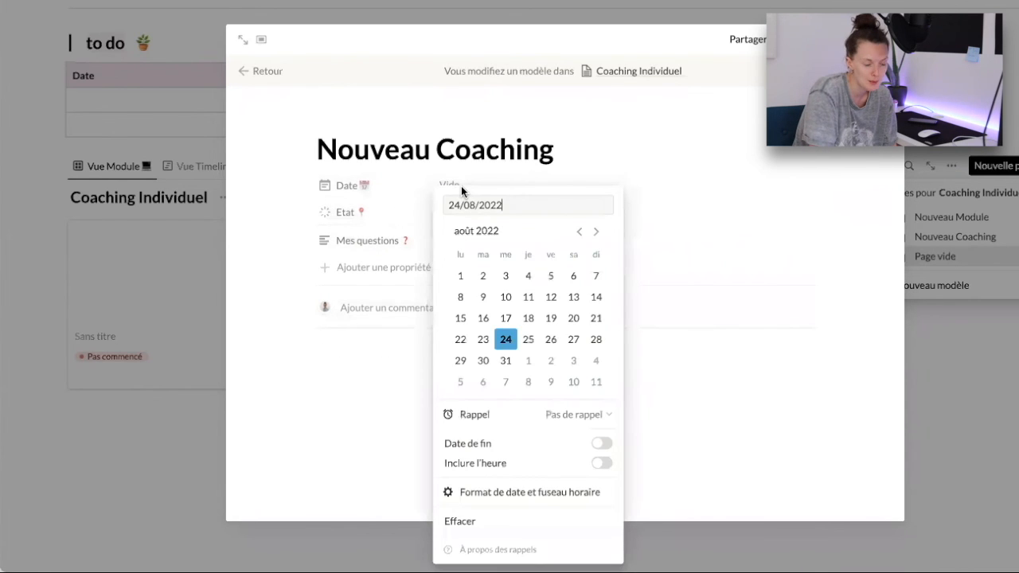
left_click(447, 181)
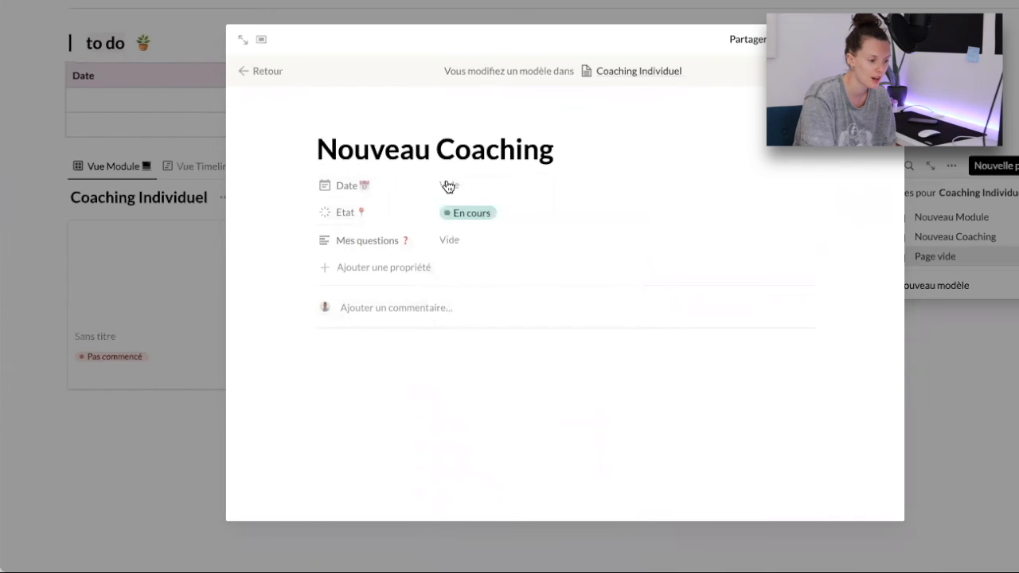
Insert an image block in the Nouveau Coaching template's body and upload the "Ton pdf" banner into it.
left_click(403, 357)
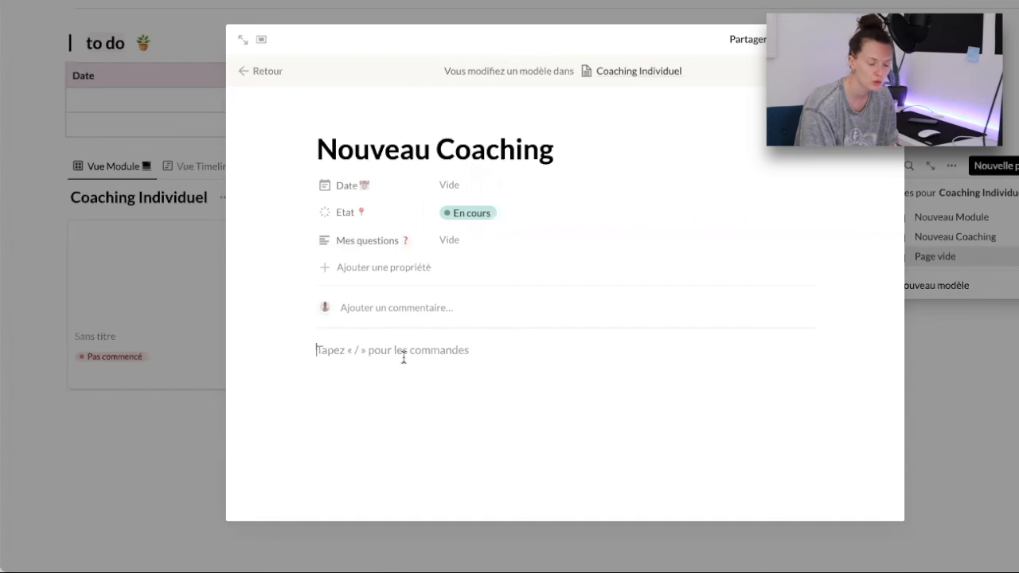
type("/im")
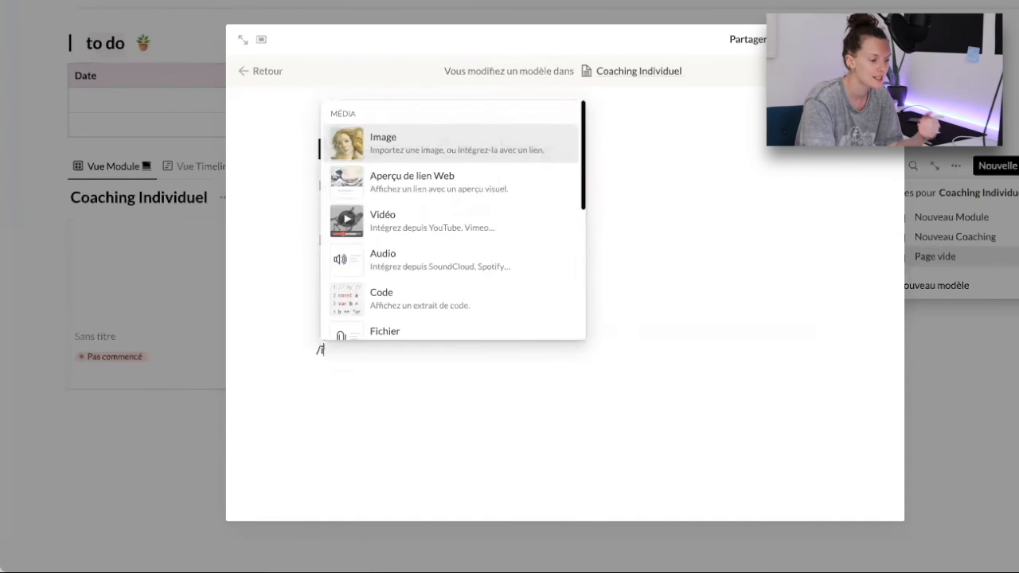
key("Return")
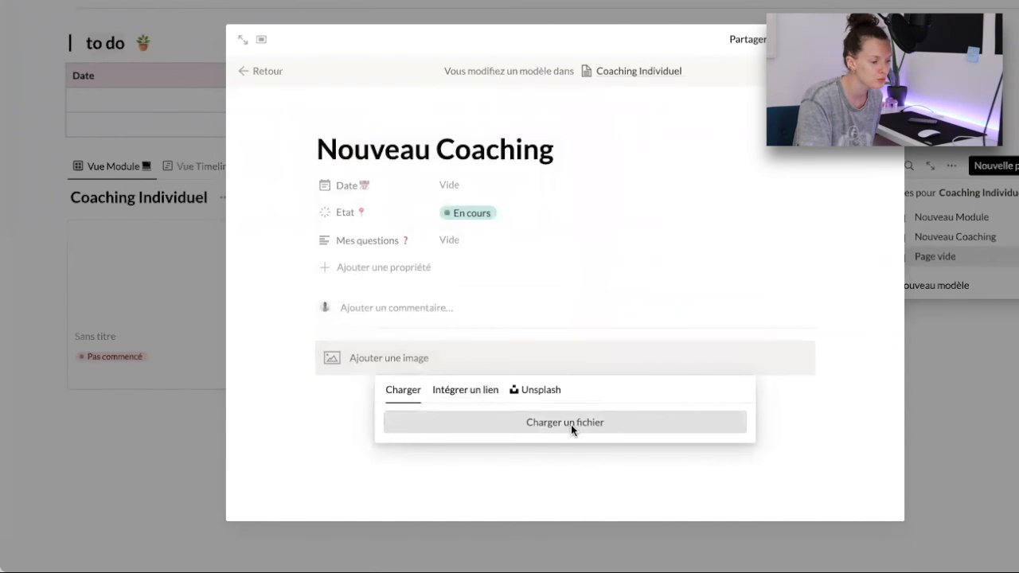
left_click(571, 425)
double_click(292, 14)
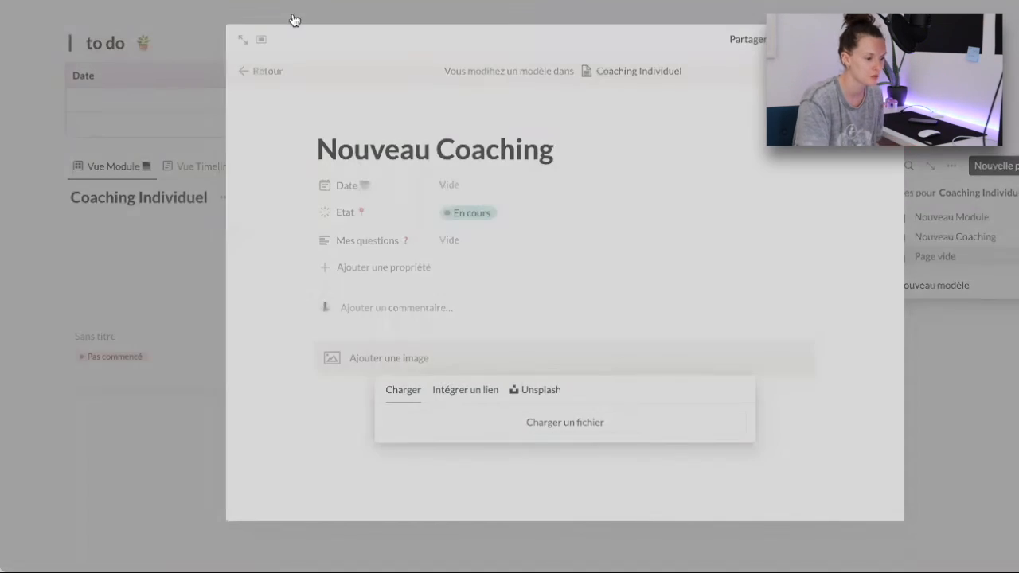
left_click(493, 437)
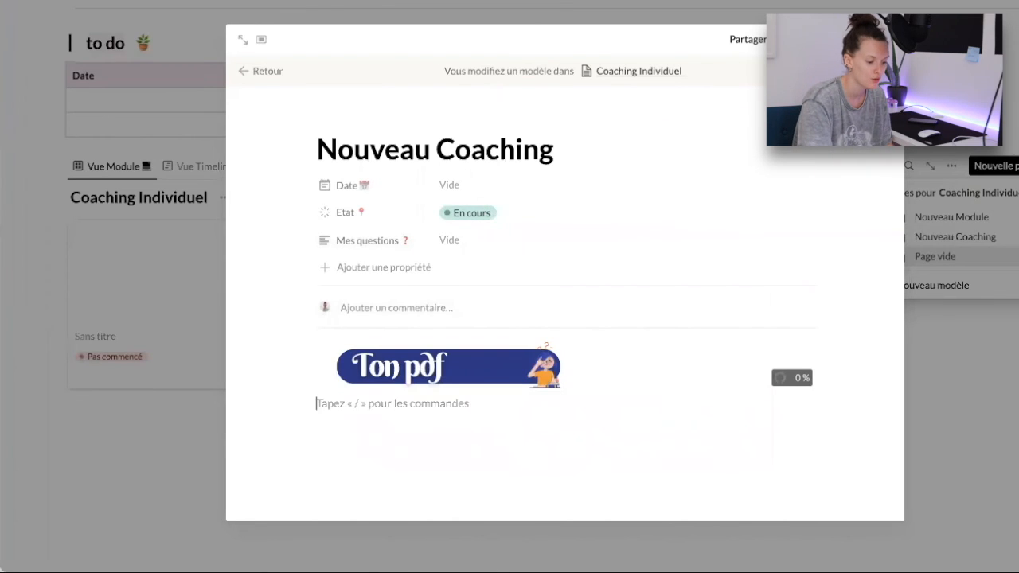
Add an empty PDF embed block below the Ton pdf banner and close the template.
type("/pdf")
key("Return")
left_click(394, 446)
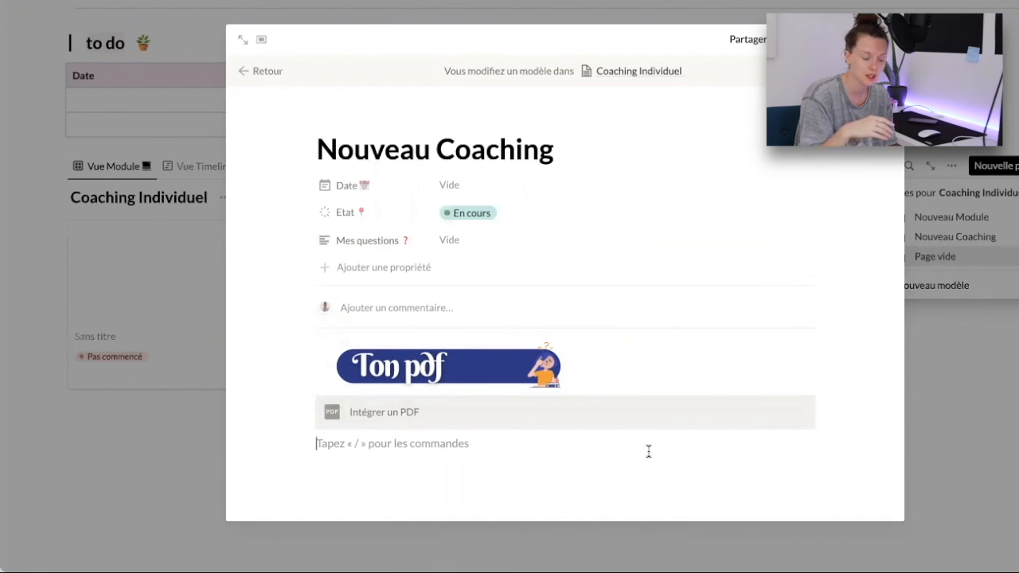
left_click(256, 73)
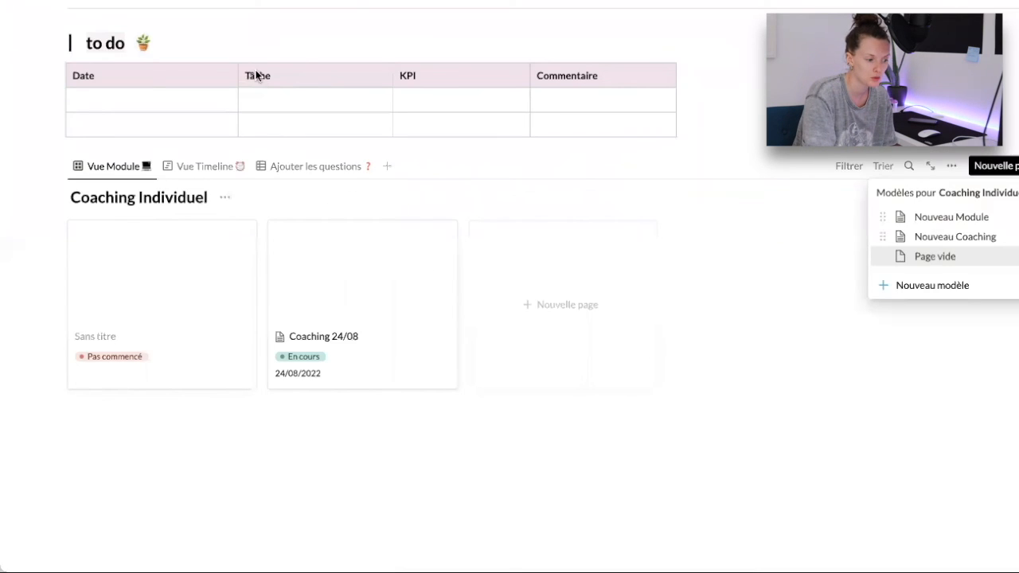
Create a Coaching Individuel page from the Nouveau Coaching template and close it with its title left blank.
left_click(1001, 242)
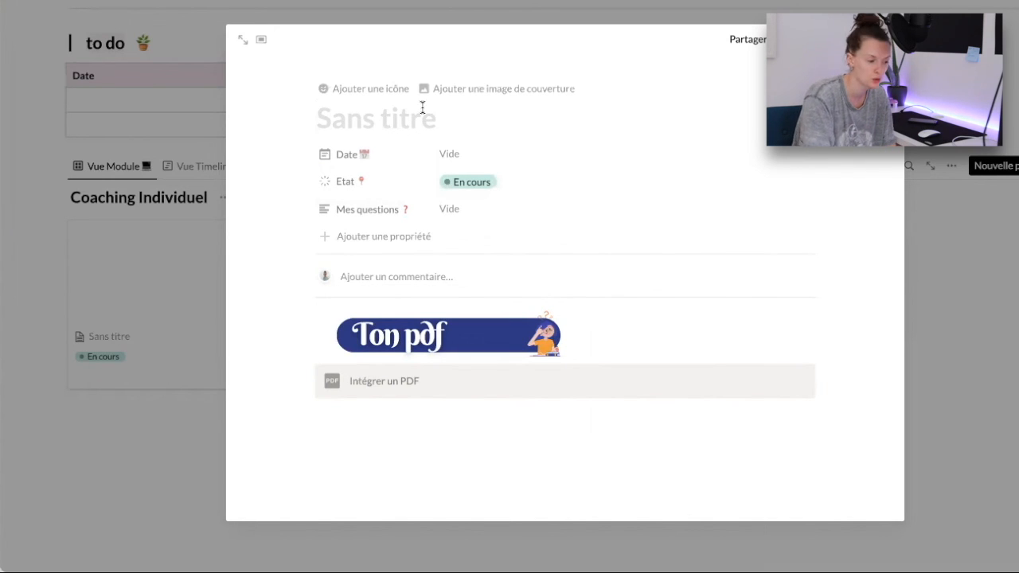
left_click(390, 117)
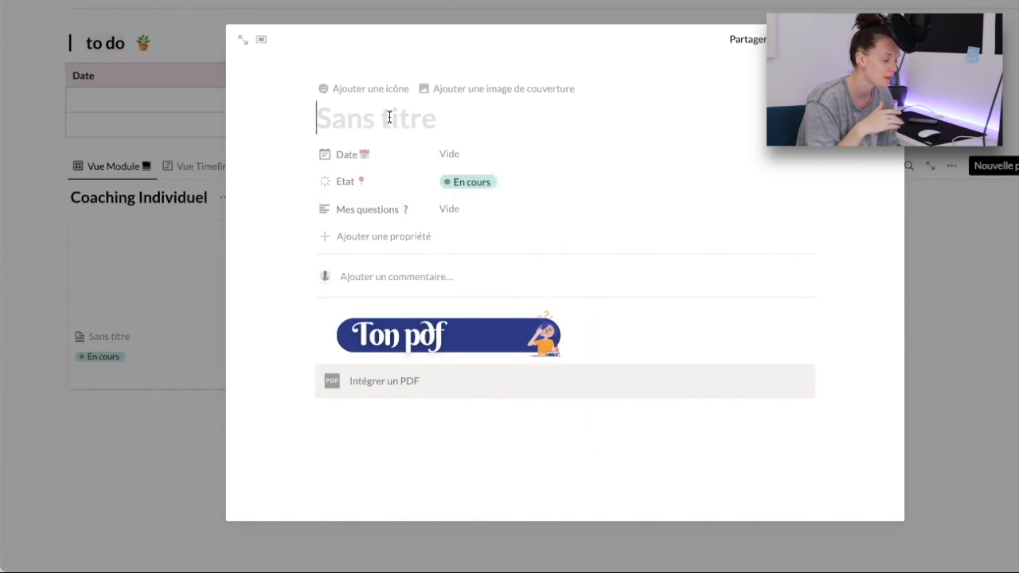
left_click(155, 507)
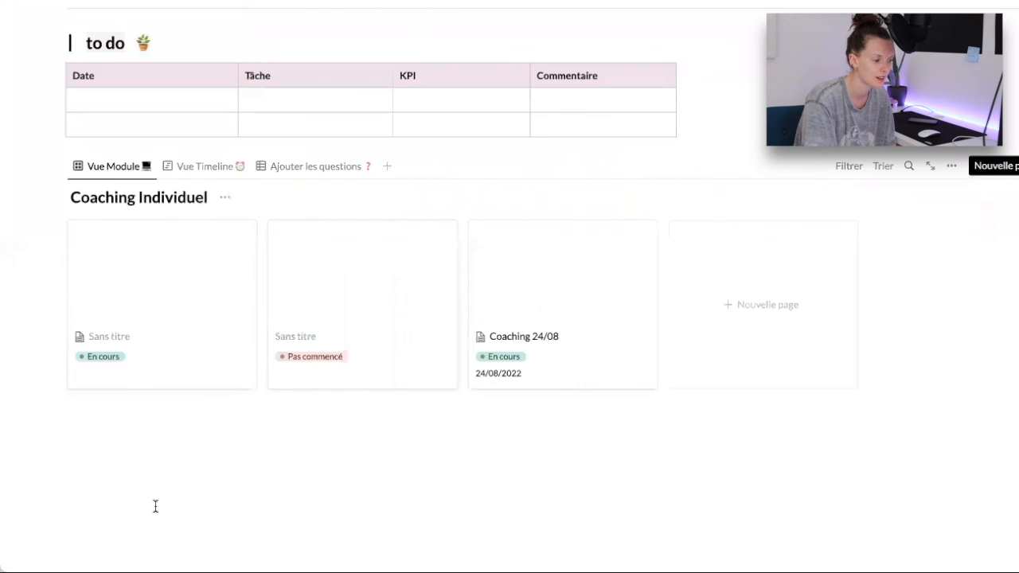
scroll(567, 422, "up", 5)
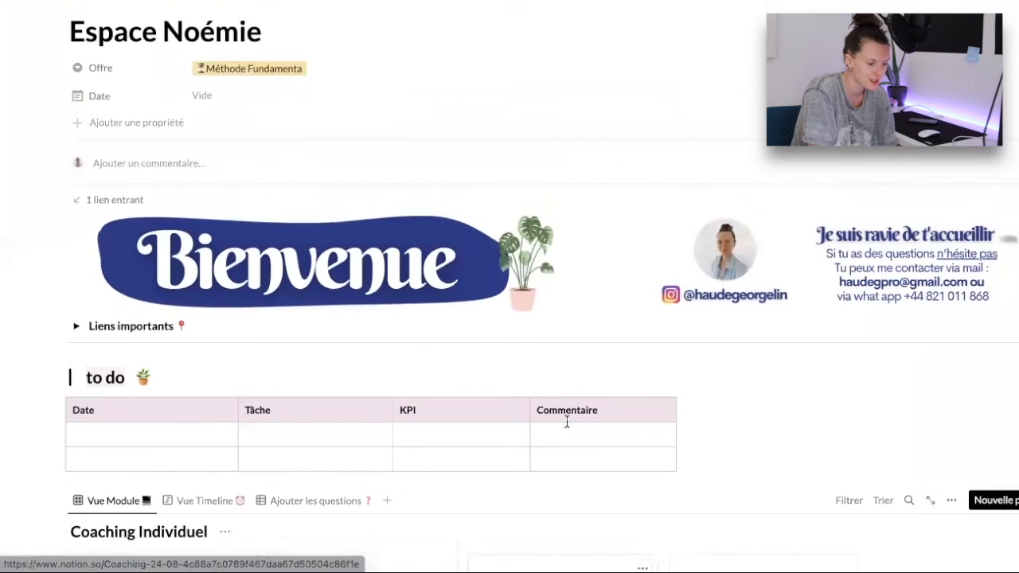
scroll(567, 422, "down", 2)
scroll(567, 422, "up", 4)
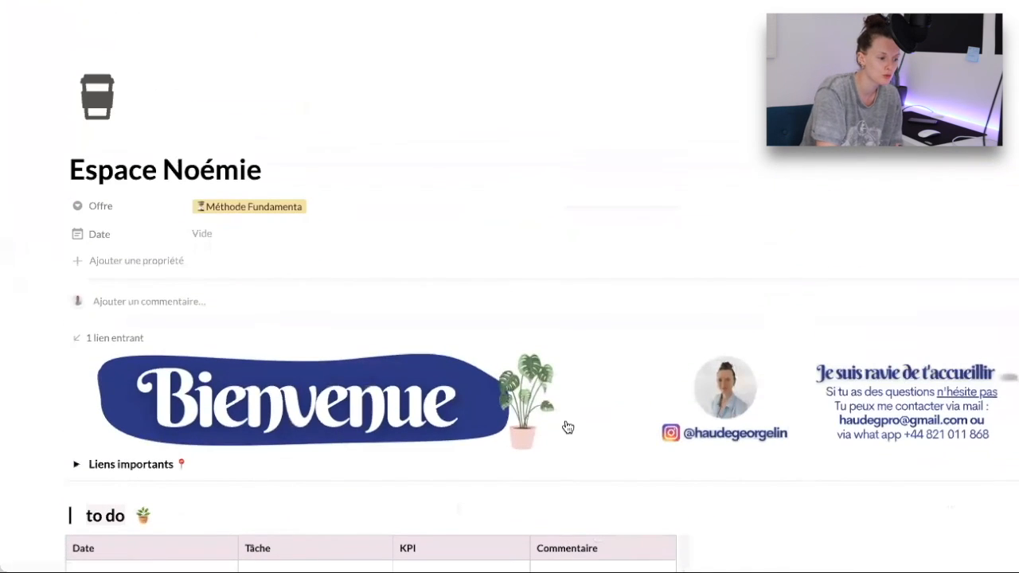